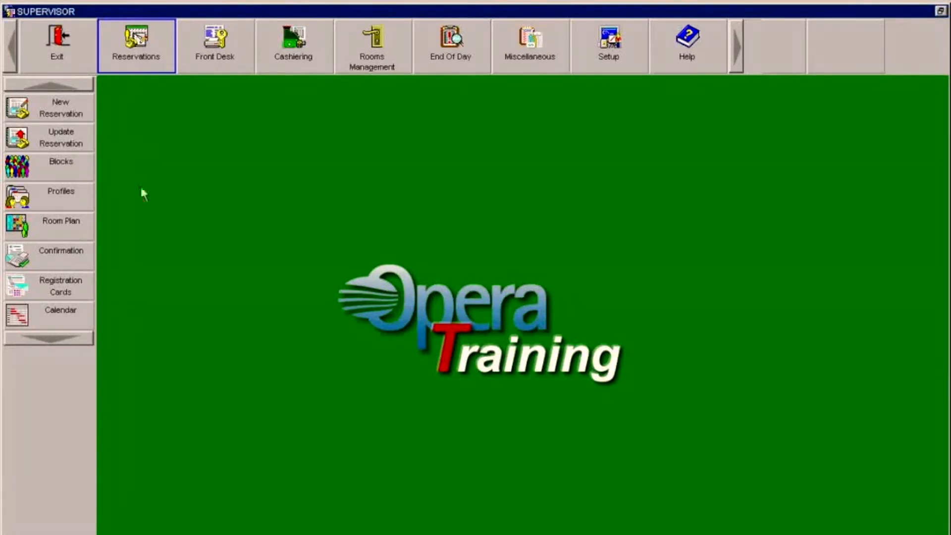
# - Create a new blank business block from Reservations > Blocks and look up its company account
pyautogui.click(124, 62)
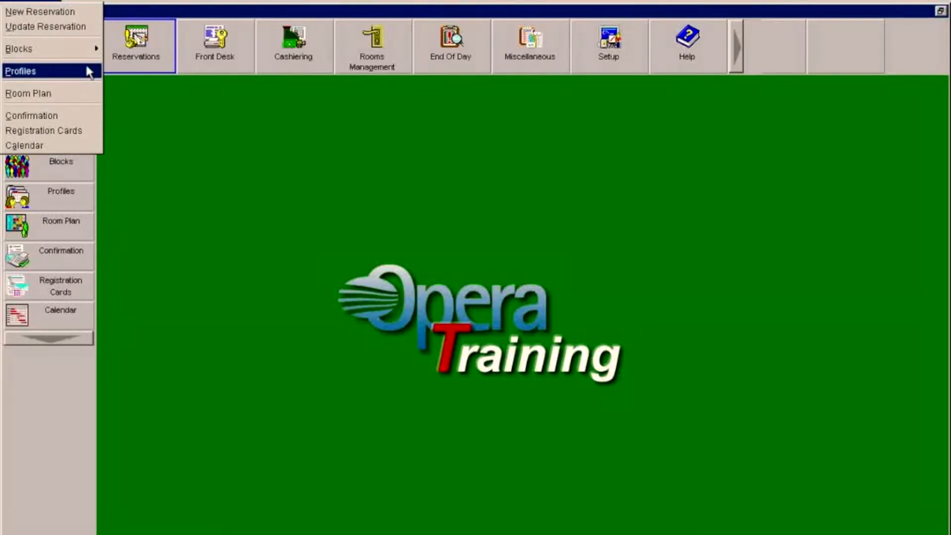
pyautogui.moveTo(86, 52)
pyautogui.click(135, 51)
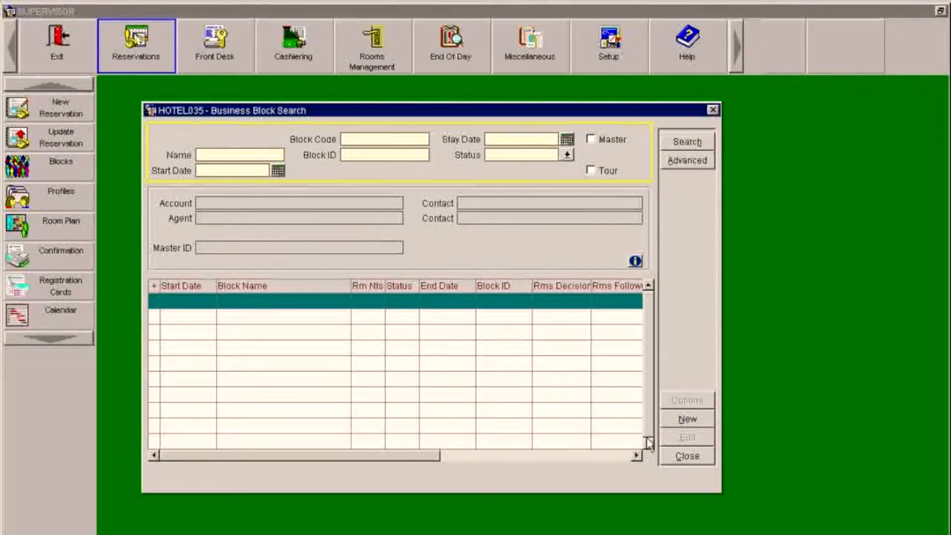
pyautogui.click(688, 419)
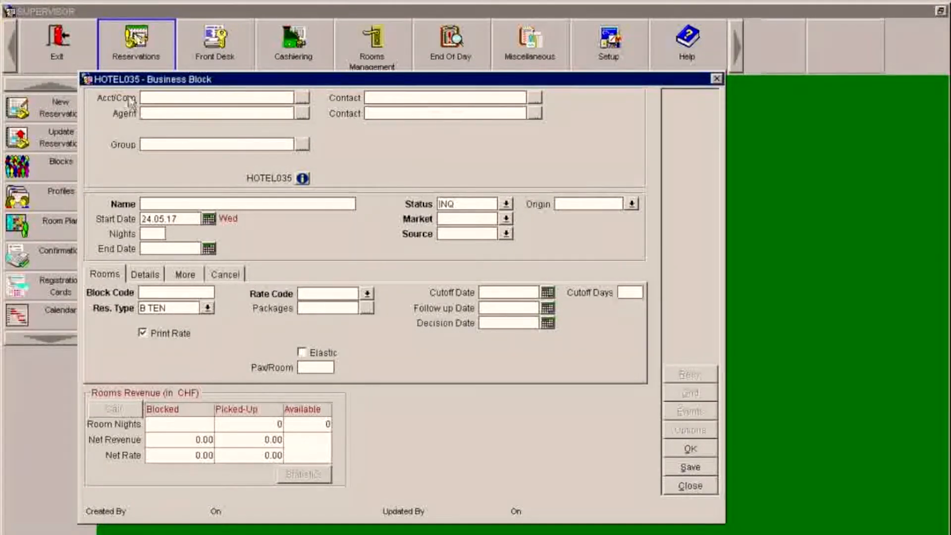
pyautogui.click(304, 97)
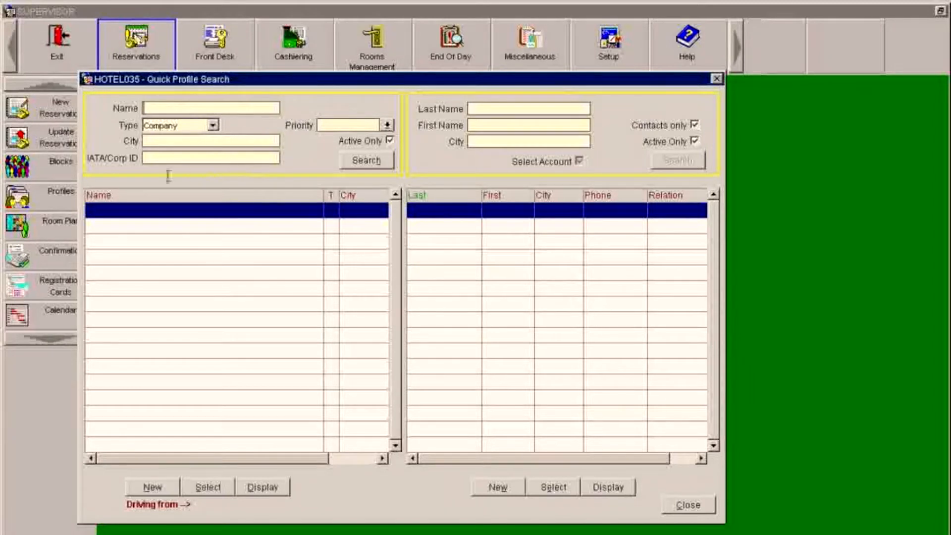
# - Start a new company profile with account name 'Cesar Ritz College'
pyautogui.click(144, 489)
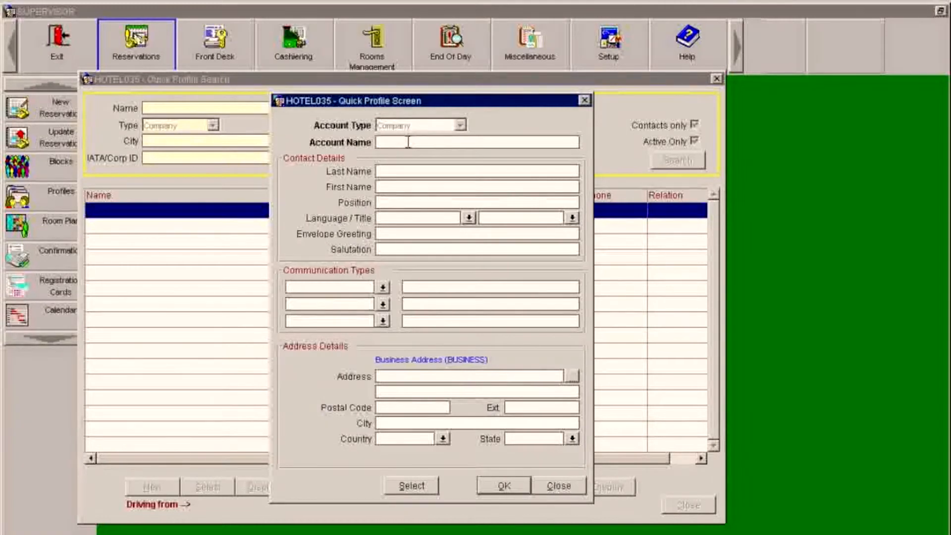
pyautogui.write('035')
pyautogui.write('Cesra')
pyautogui.press('BackSpace')
pyautogui.write('ar Rity')
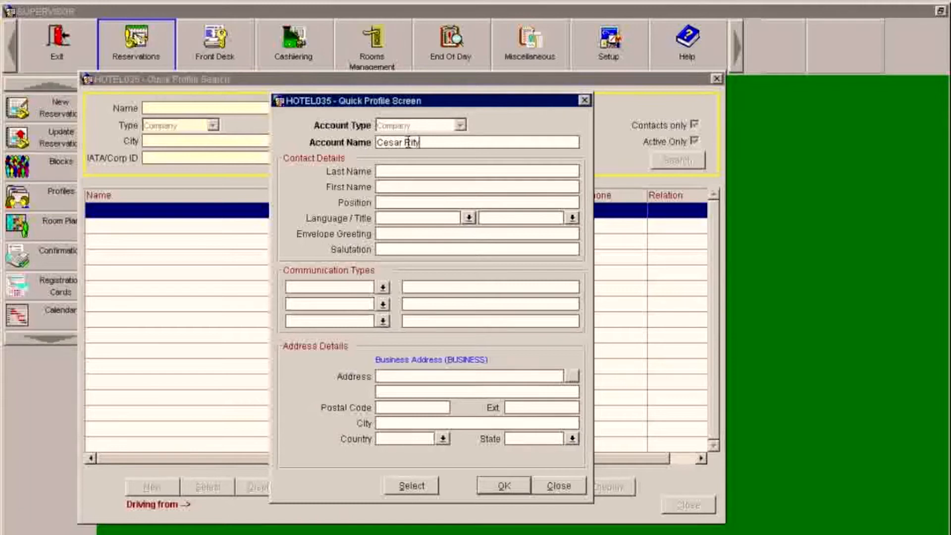
pyautogui.write(' College')
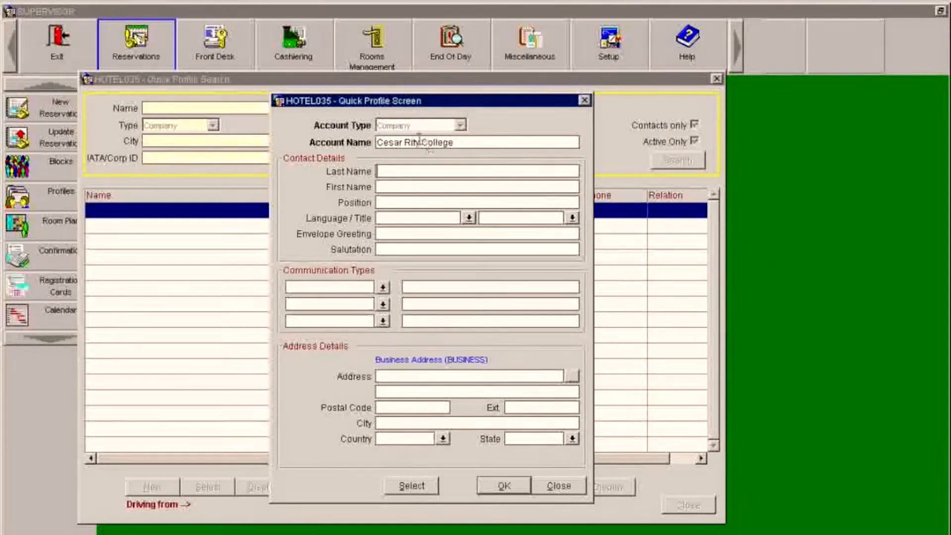
pyautogui.click(419, 142)
pyautogui.press('BackSpace')
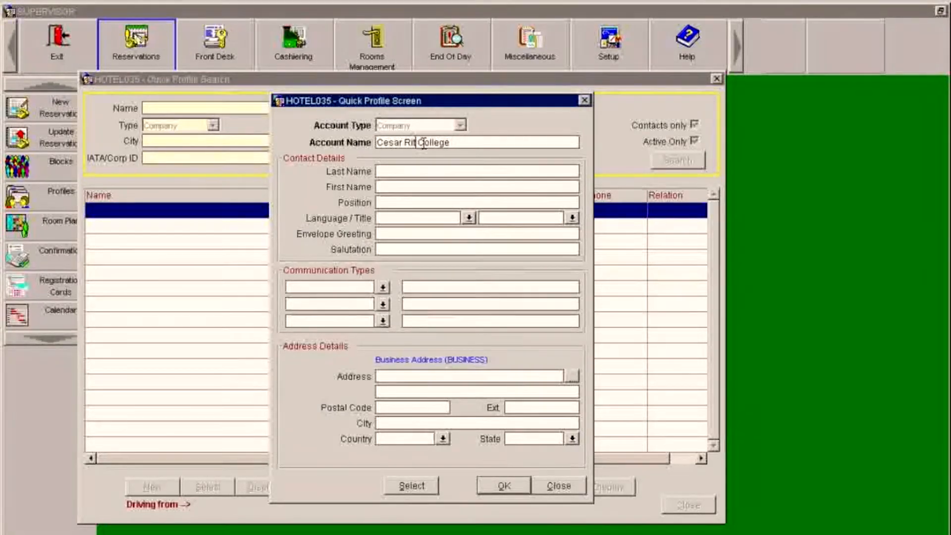
pyautogui.write('z')
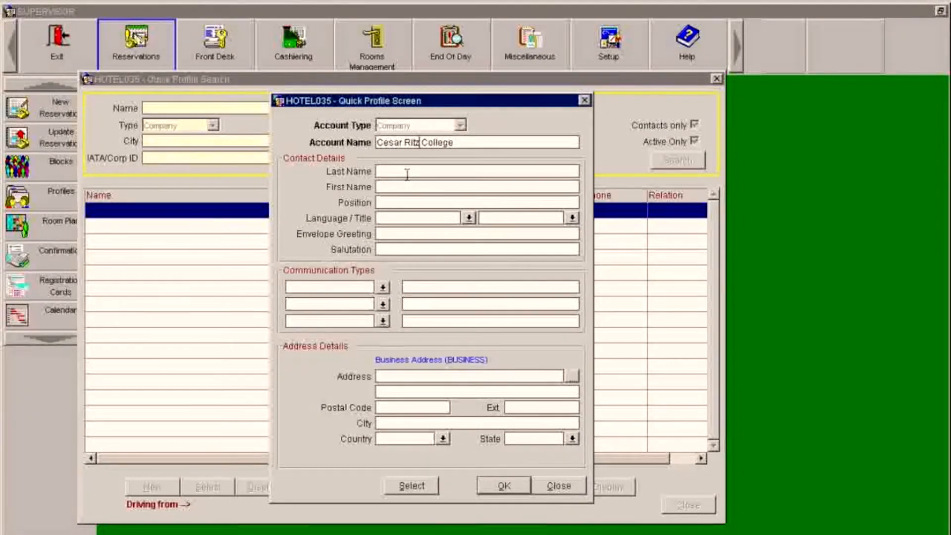
# - Fill in the contact person's last name and first name
pyautogui.click(405, 171)
pyautogui.write('Nacz')
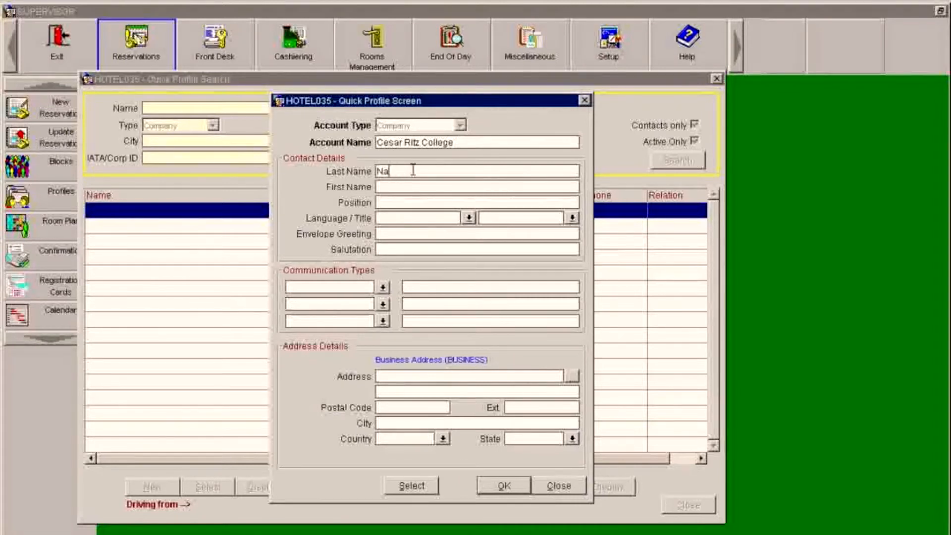
pyautogui.press('BackSpace')
pyautogui.press('BackSpace')
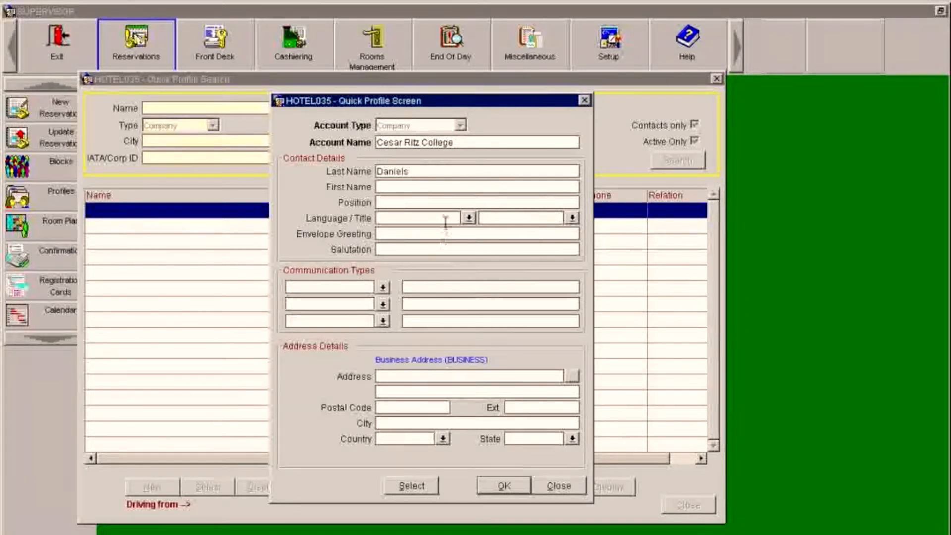
pyautogui.click(440, 189)
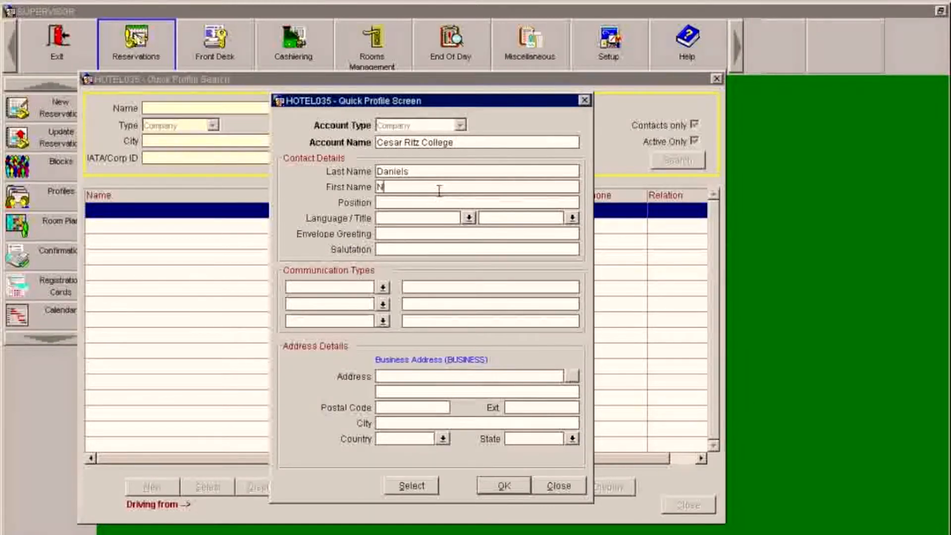
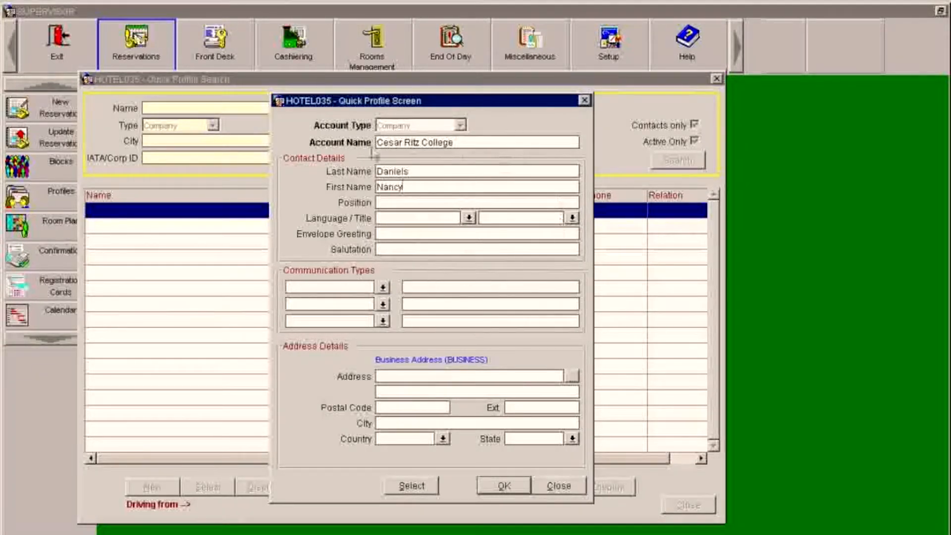
# - Add a BUSINESS communication entry with the college's phone number
pyautogui.click(360, 289)
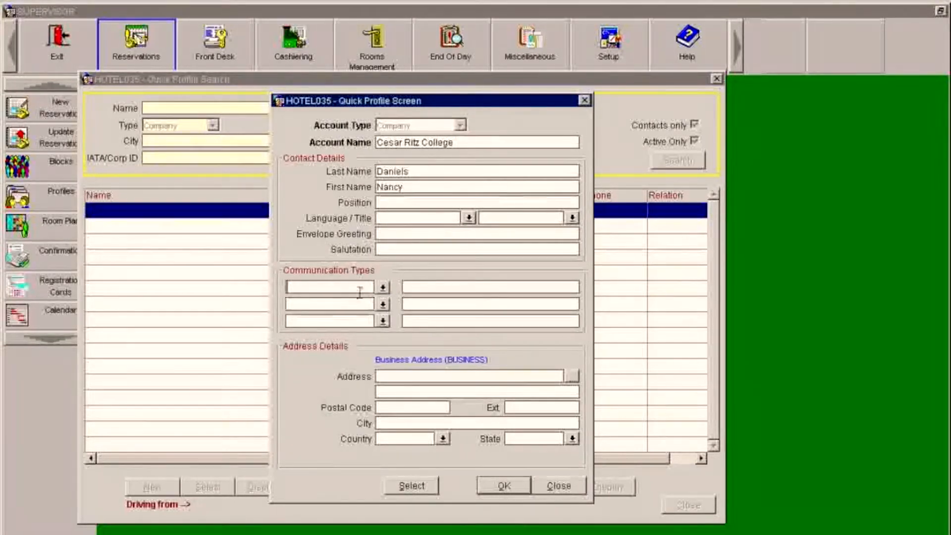
pyautogui.click(383, 287)
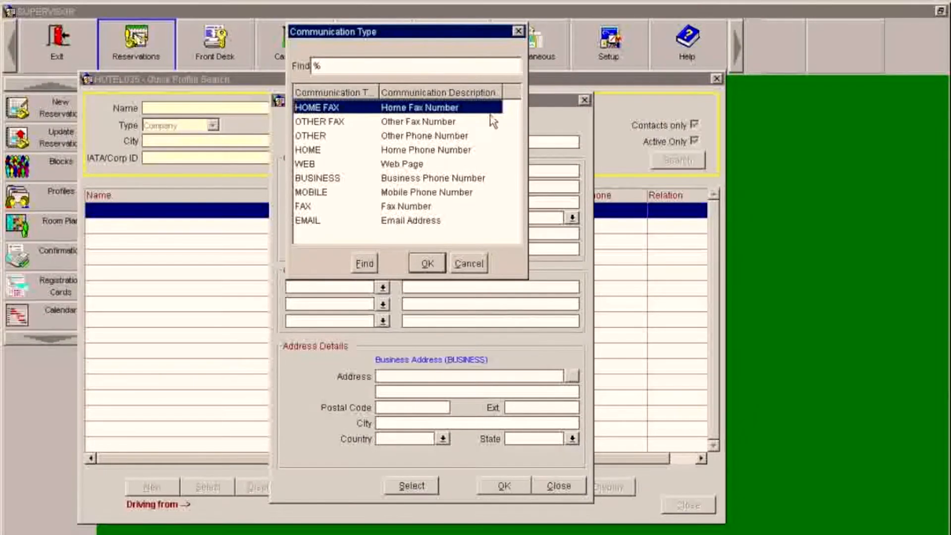
pyautogui.click(453, 178)
pyautogui.click(425, 261)
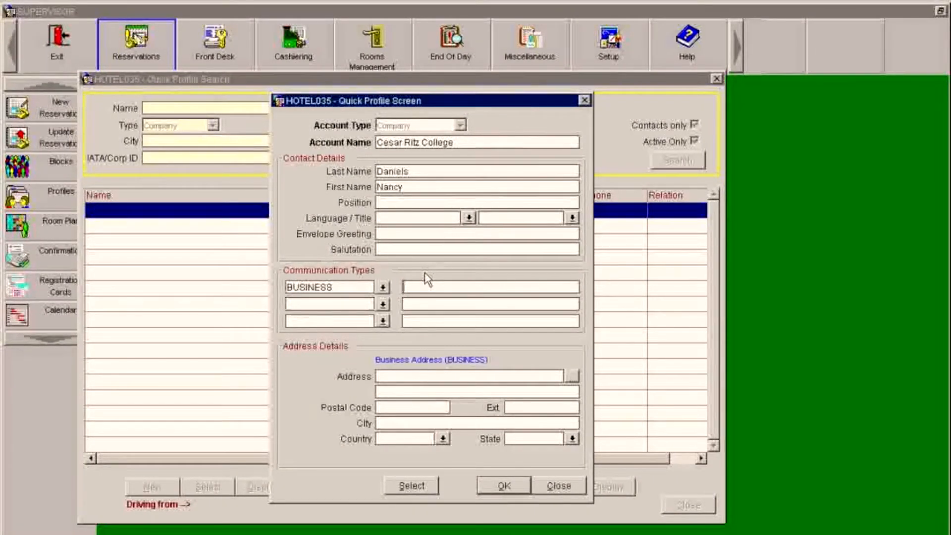
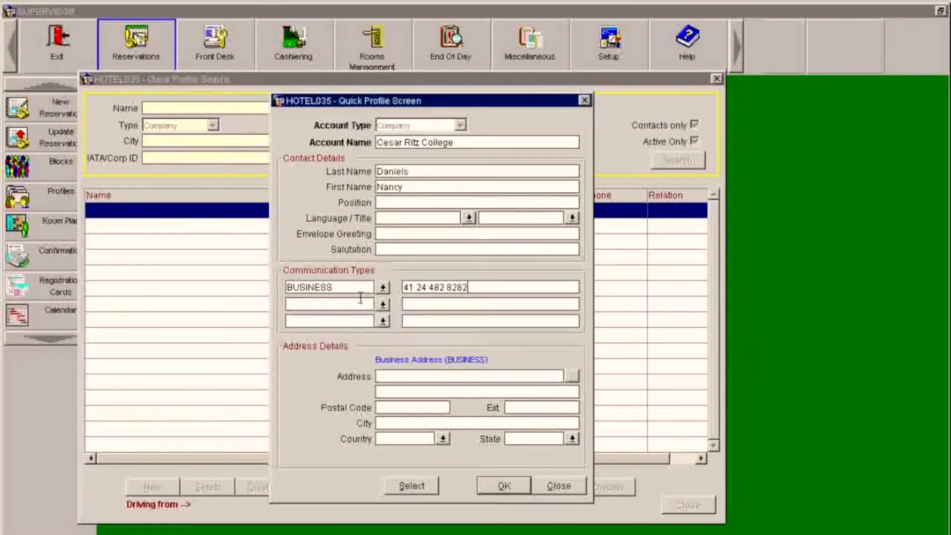
# - Add a FAX communication entry in the second row with the fax number
pyautogui.click(381, 306)
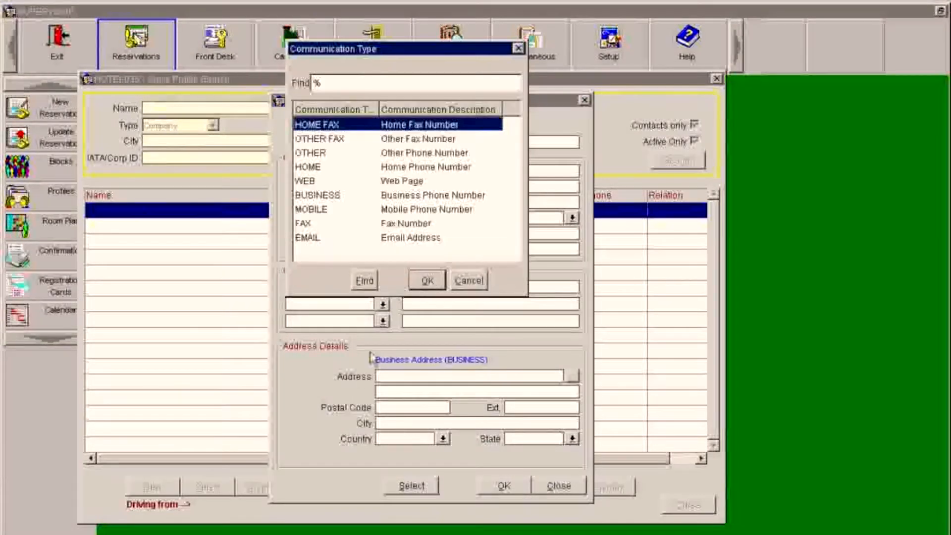
pyautogui.click(378, 224)
pyautogui.click(419, 281)
pyautogui.click(426, 304)
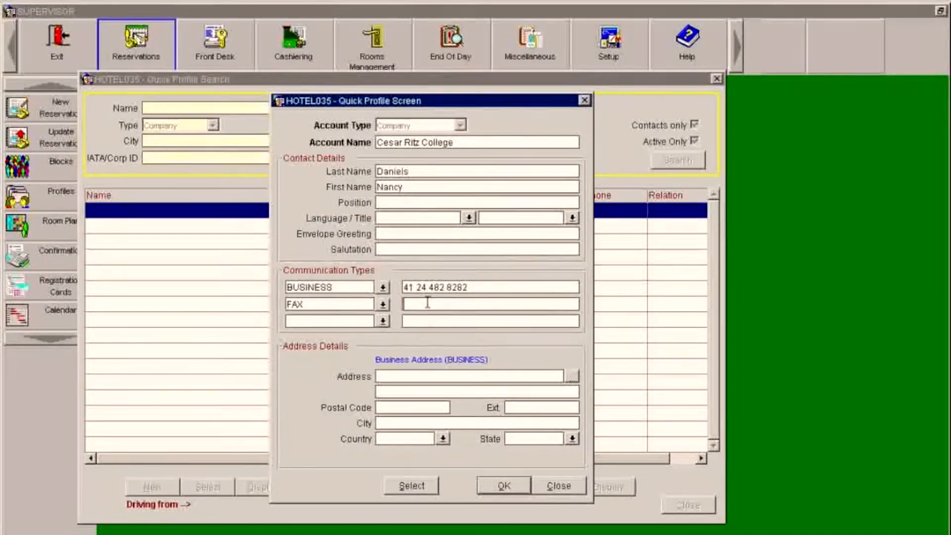
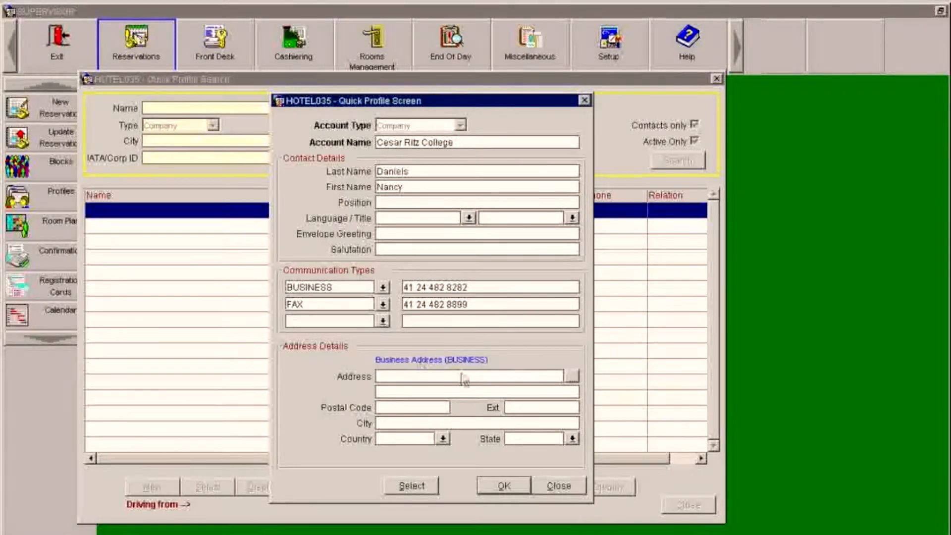
# - Enter the business street address and postal code, with city Le Bouveret
pyautogui.click(445, 376)
pyautogui.write('Route ')
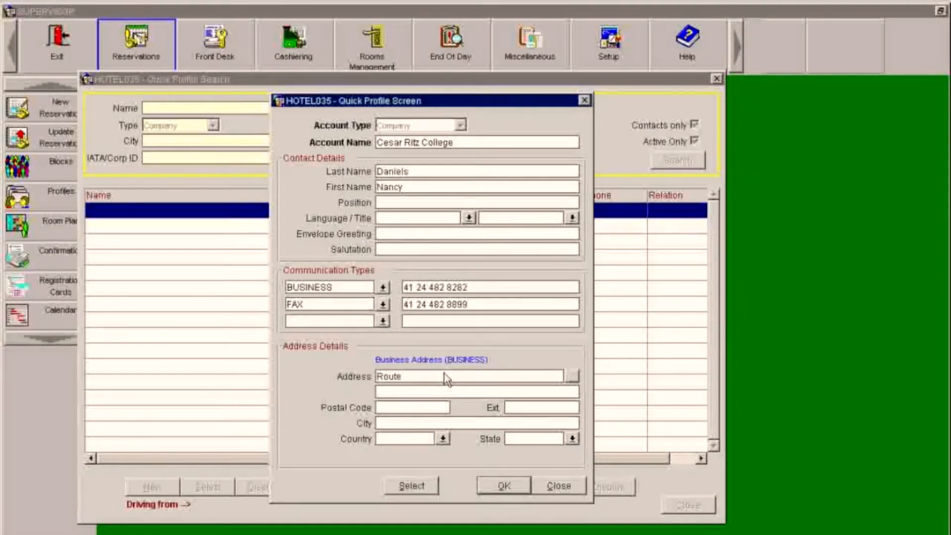
pyautogui.write('Cs')
pyautogui.press('BackSpace')
pyautogui.write('antonale')
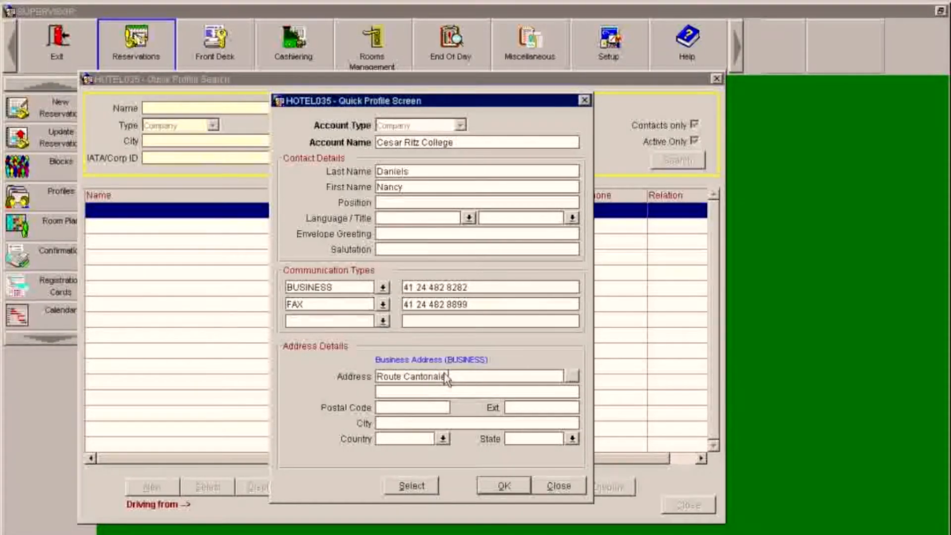
pyautogui.write(' 51')
pyautogui.click(394, 410)
pyautogui.write('1897')
pyautogui.click(397, 423)
pyautogui.write('Le ')
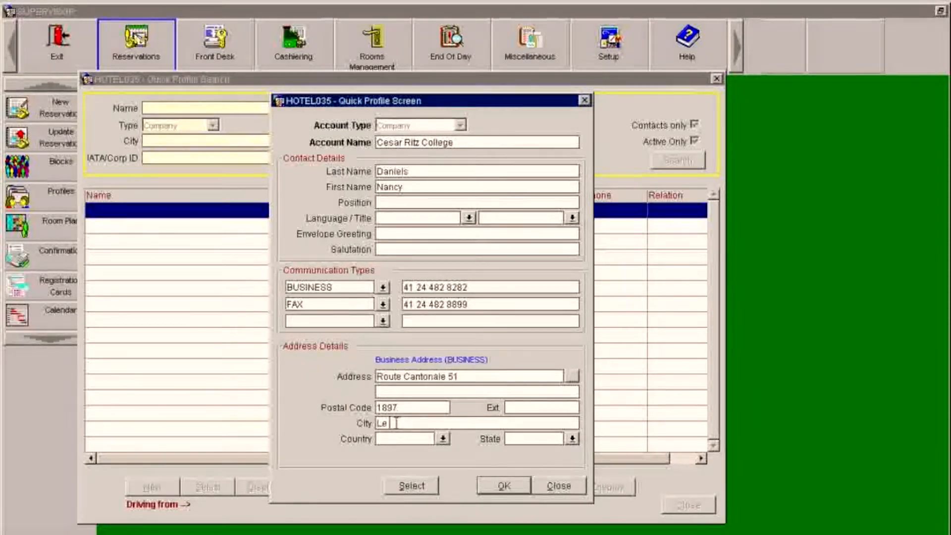
pyautogui.write('Bouveret')
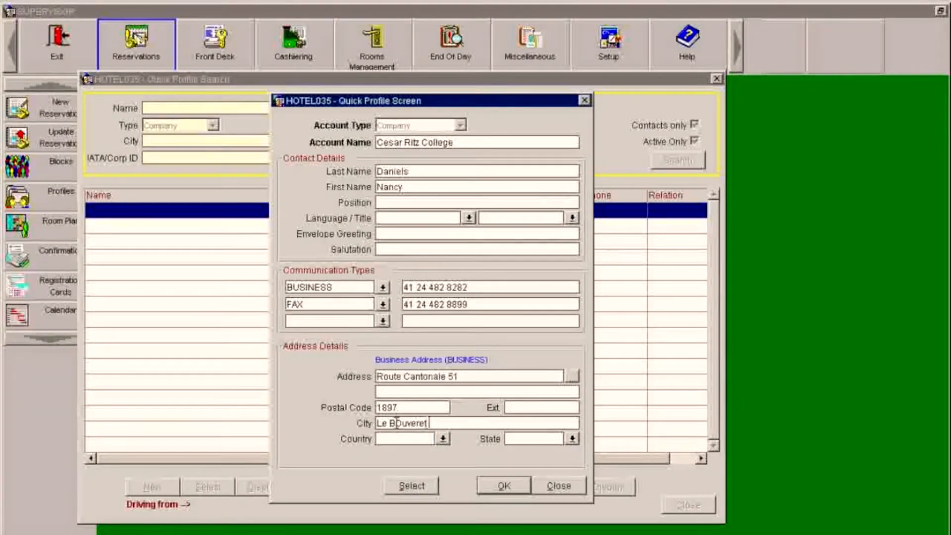
pyautogui.click(404, 423)
pyautogui.press('BackSpace')
pyautogui.write('o')
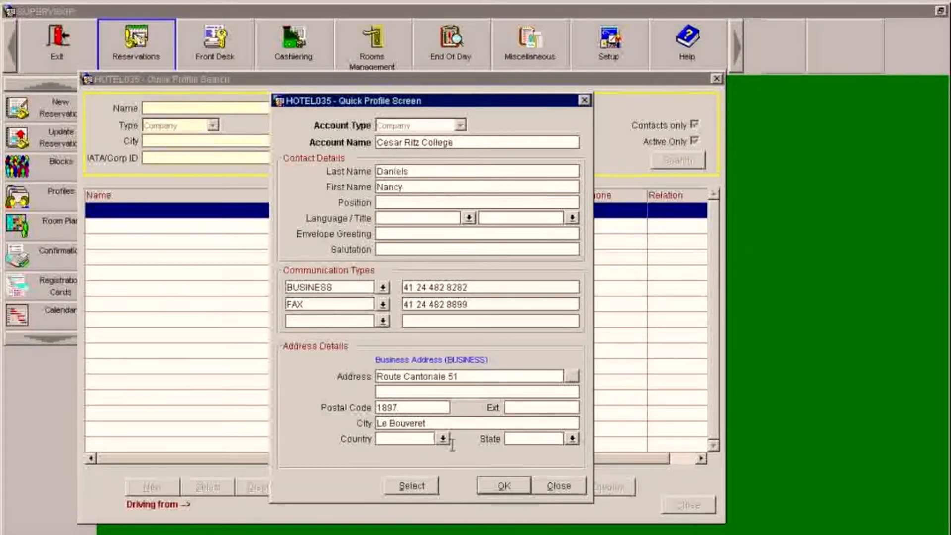
# - Filter the country lookup down to Switzerland
pyautogui.click(443, 439)
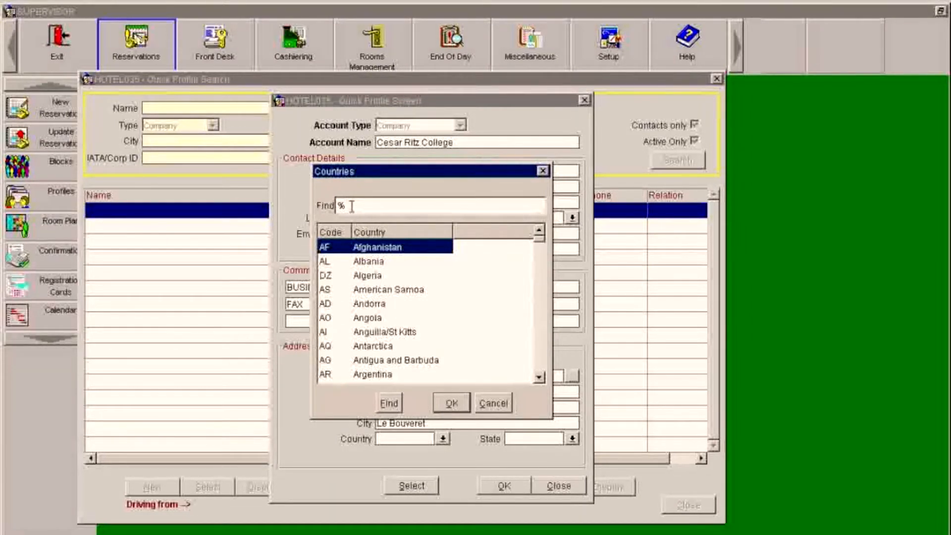
pyautogui.write('Swit')
pyautogui.click(389, 403)
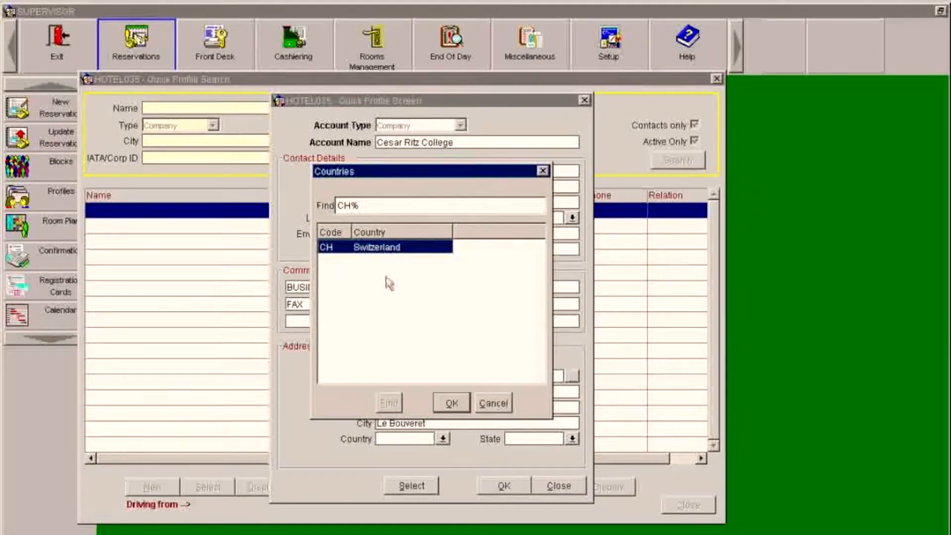
# - Apply Switzerland as the country and attach the profile to the new business block
pyautogui.click(452, 402)
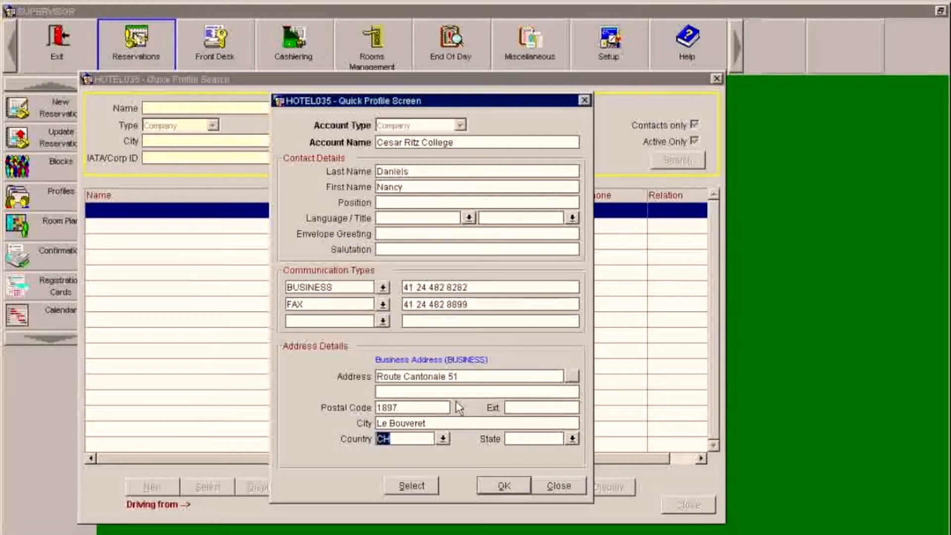
pyautogui.press('Tab')
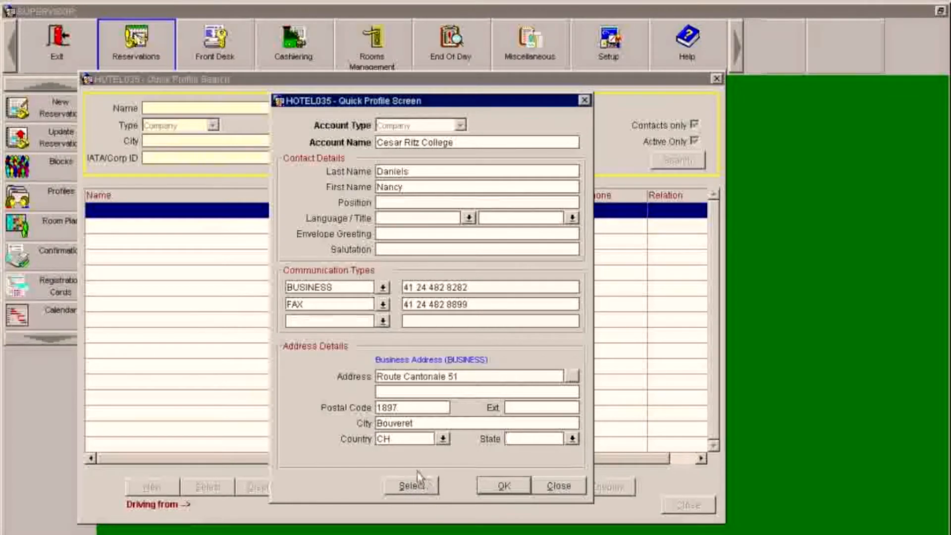
pyautogui.click(402, 487)
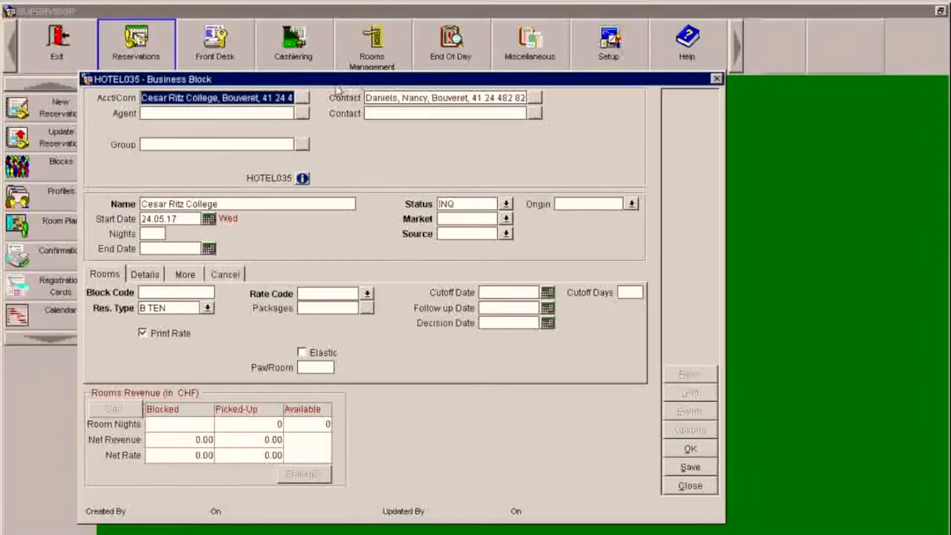
# - From the block's contact details, open the Cesar Ritz College profile search to add a contact
pyautogui.click(406, 102)
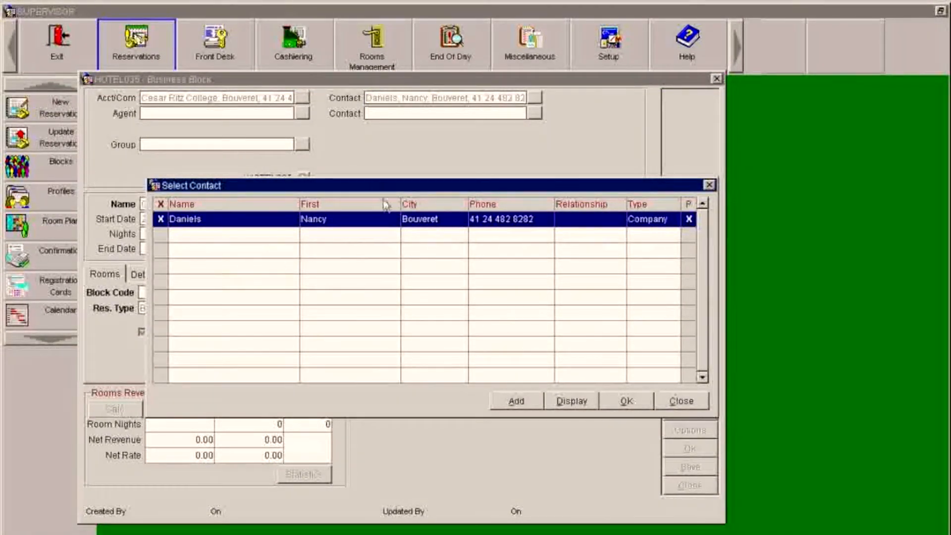
pyautogui.click(506, 400)
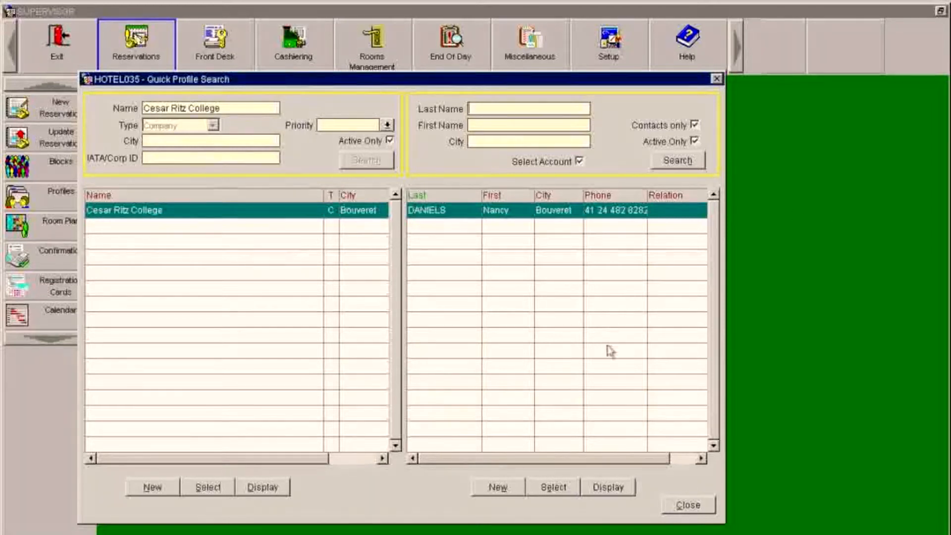
# - Create a second Cesar Ritz College contact with last and first name and add it to the block
pyautogui.click(500, 490)
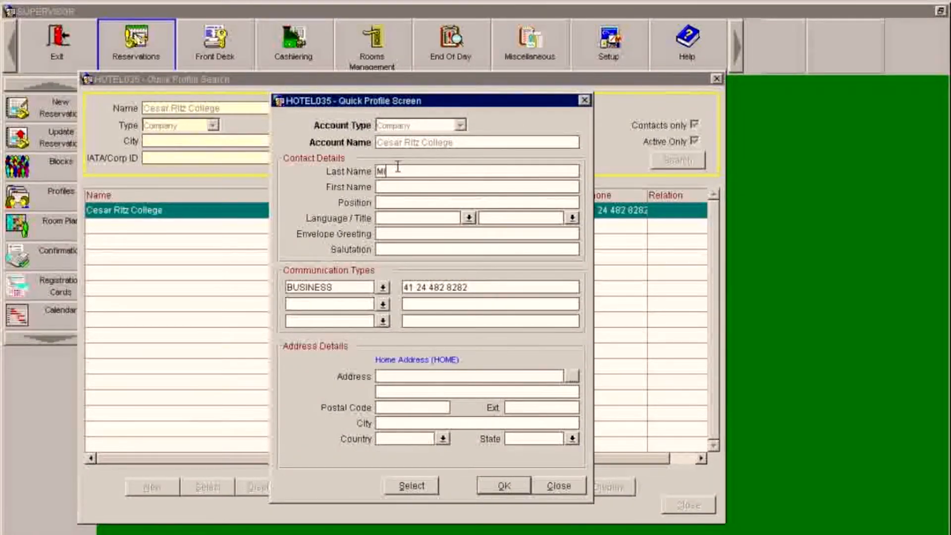
pyautogui.write('Miller')
pyautogui.press('Tab')
pyautogui.write('D')
pyautogui.click(411, 488)
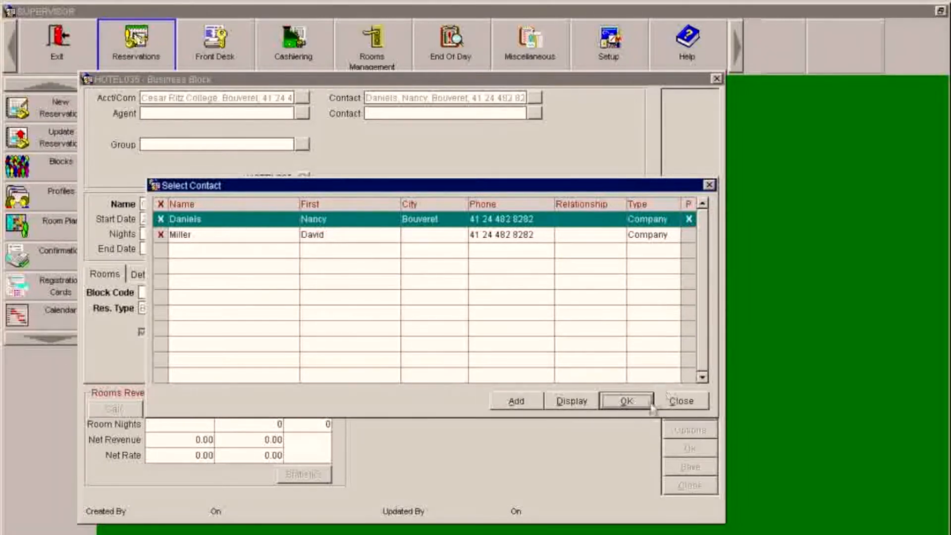
pyautogui.click(629, 400)
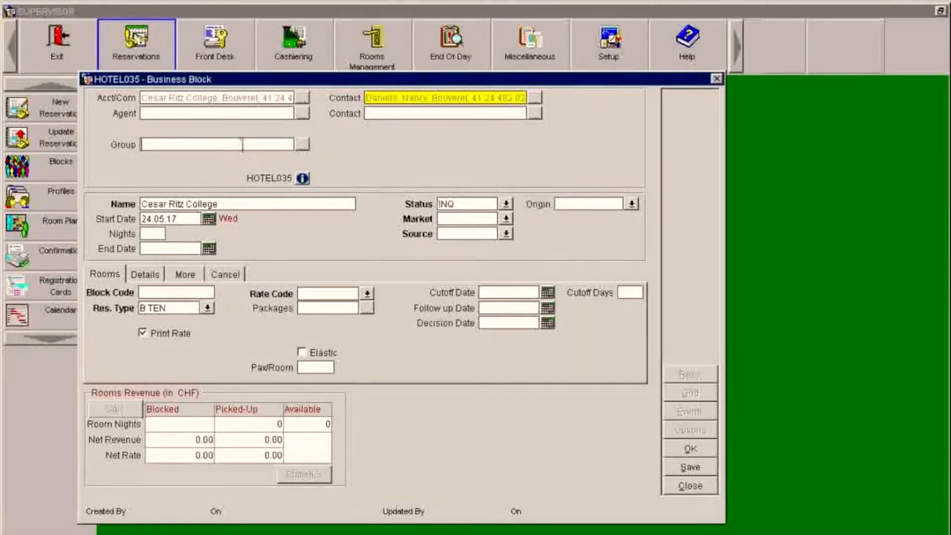
# - Create the group profile 'Adelaide Meeting' and attach it to the block
pyautogui.click(292, 144)
pyautogui.click(303, 145)
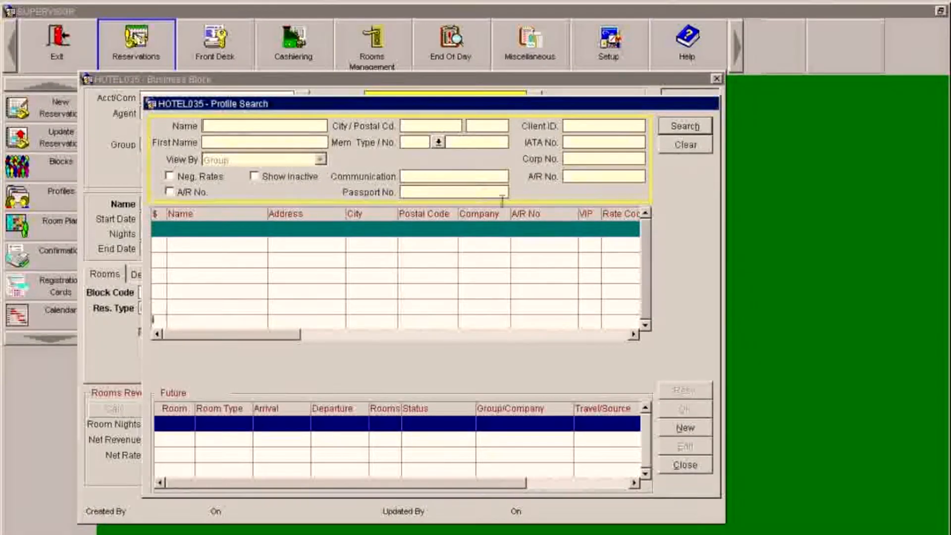
pyautogui.click(672, 429)
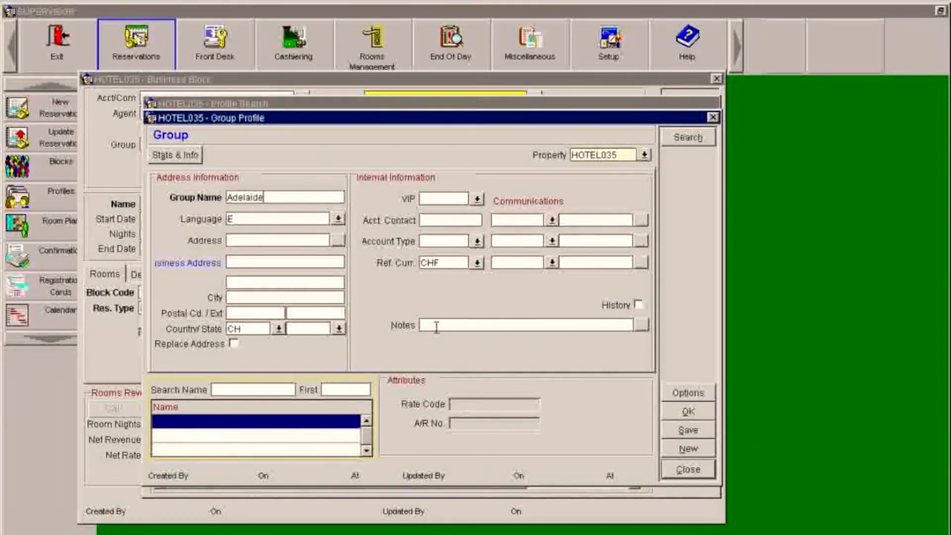
pyautogui.write('Meeting')
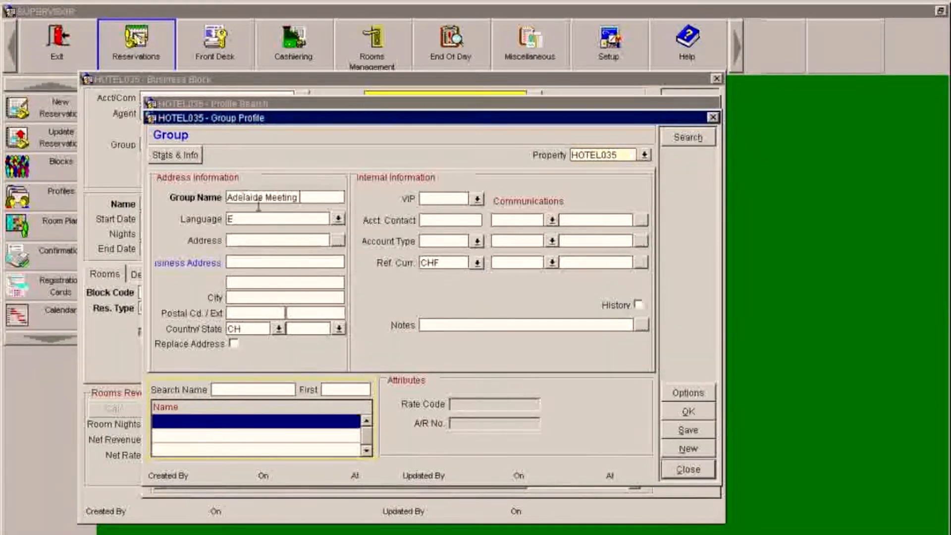
pyautogui.click(678, 416)
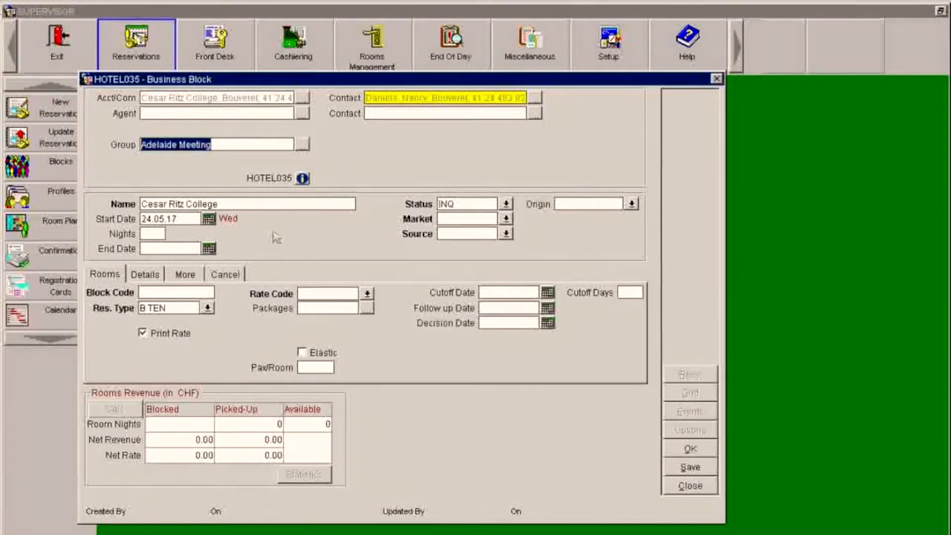
# - Name the block 'Adelaide Meeting' and set 4 nights so it ends 28.05.17
pyautogui.click(230, 205)
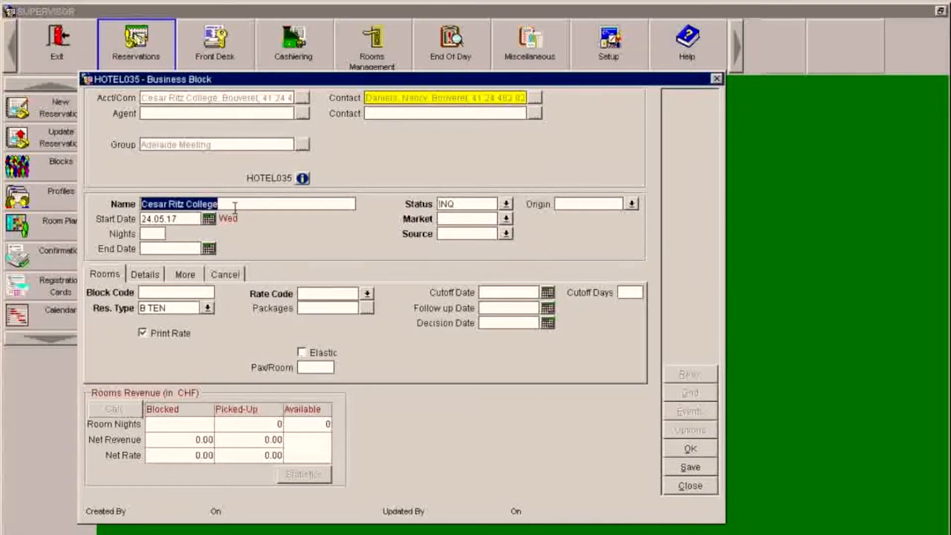
pyautogui.write('A')
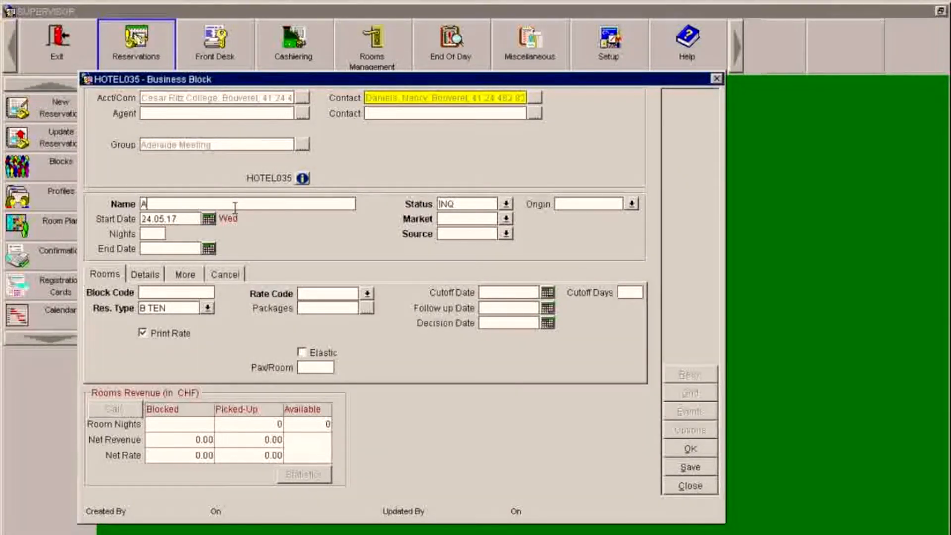
pyautogui.write('dealaide Meetin')
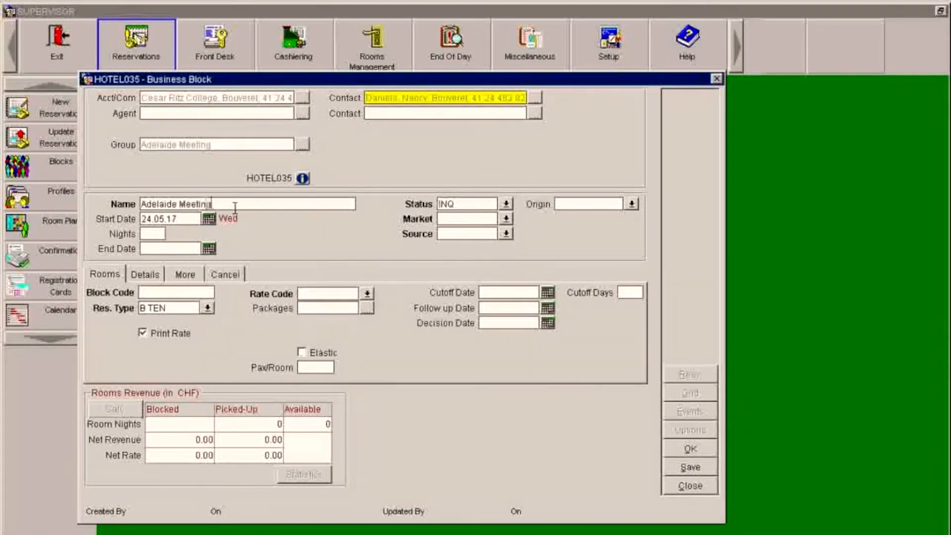
pyautogui.write('g')
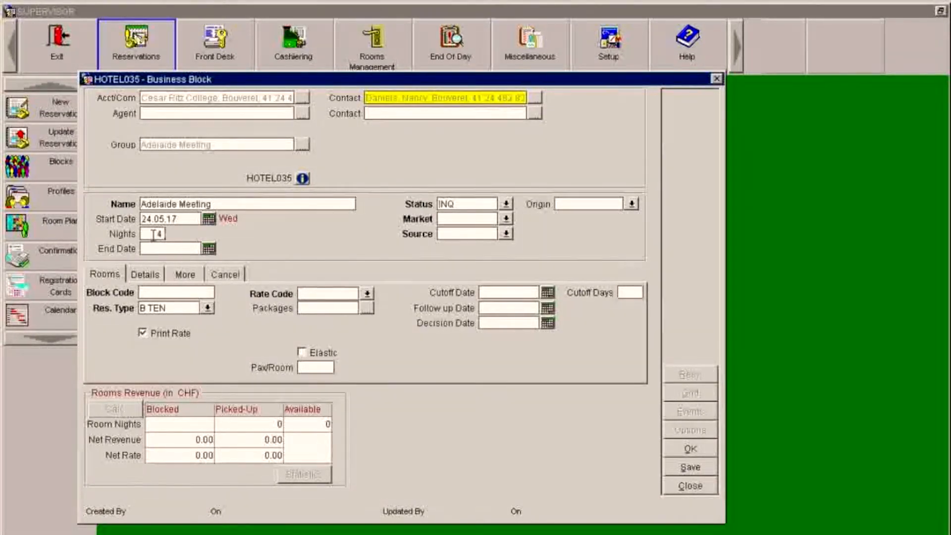
pyautogui.click(153, 235)
pyautogui.write('4')
pyautogui.press('Tab')
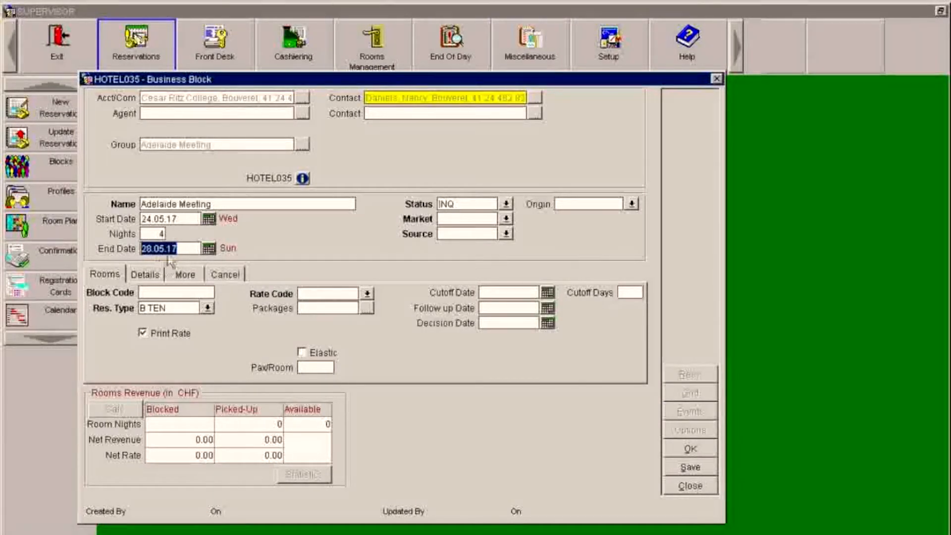
pyautogui.press('Tab')
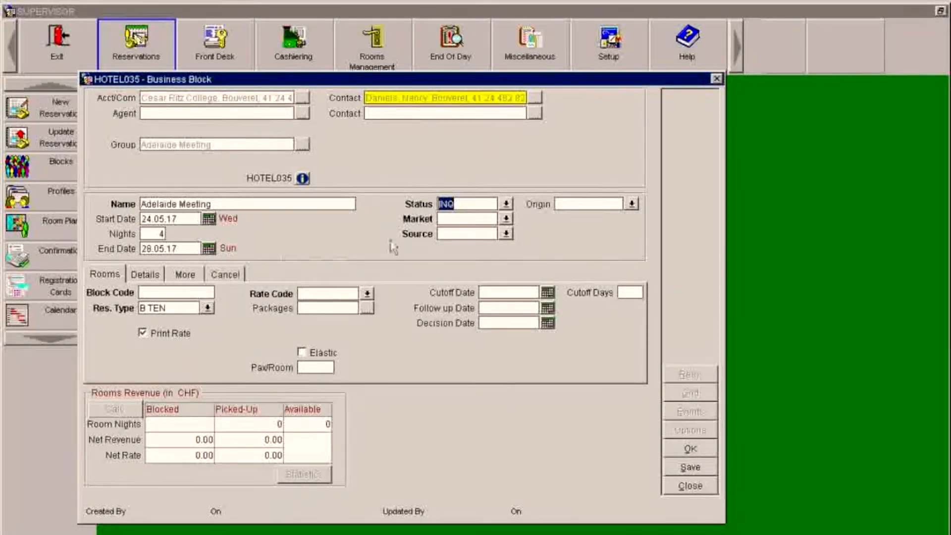
# - Set the block status to TEN, market code GRO and source FAX
pyautogui.click(507, 204)
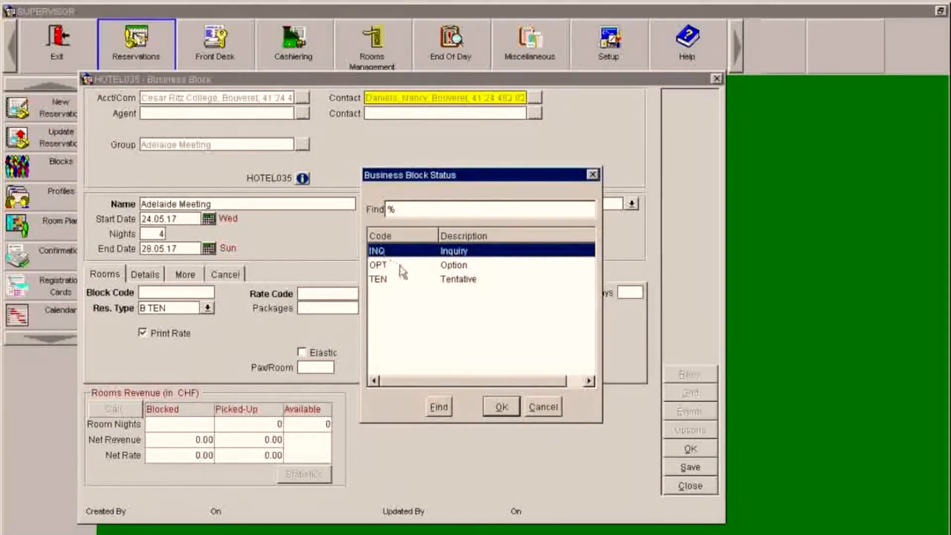
pyautogui.click(449, 281)
pyautogui.click(499, 407)
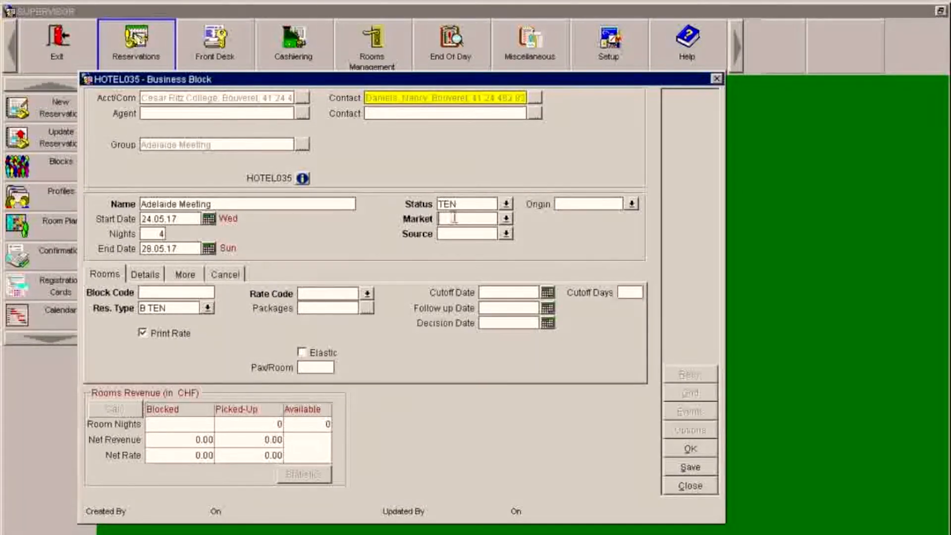
pyautogui.click(506, 218)
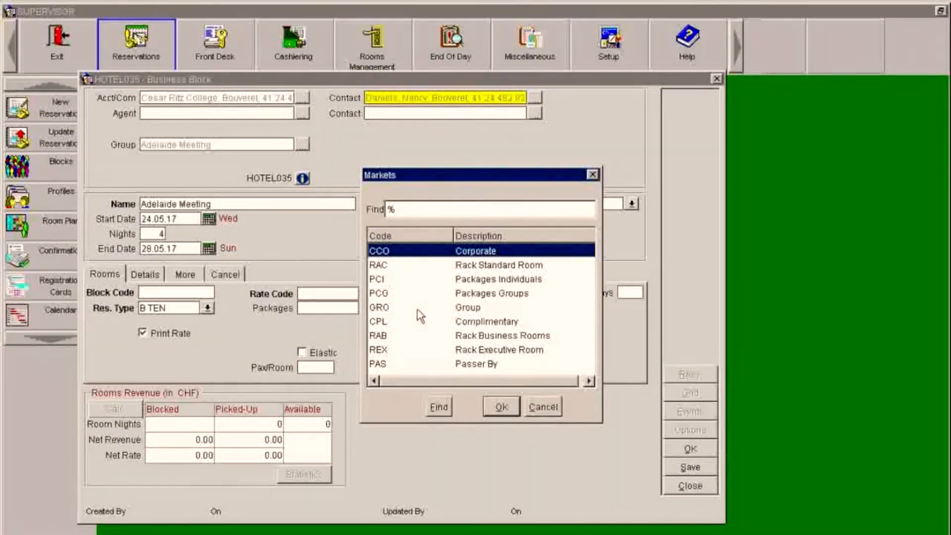
pyautogui.click(470, 308)
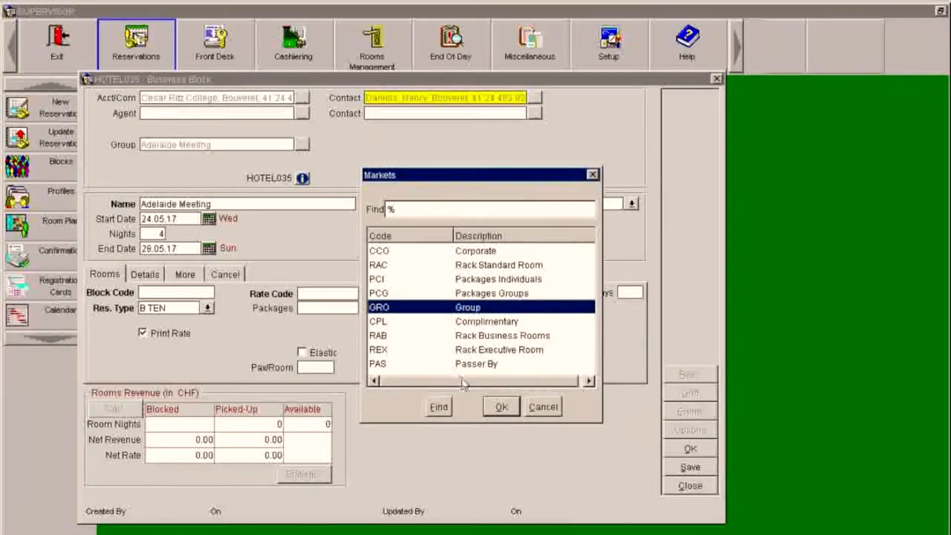
pyautogui.click(500, 411)
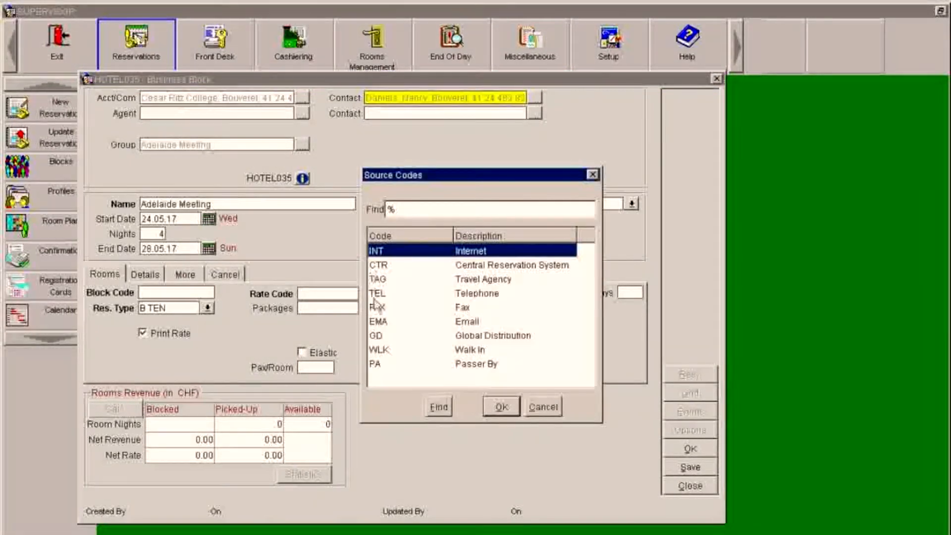
pyautogui.click(465, 311)
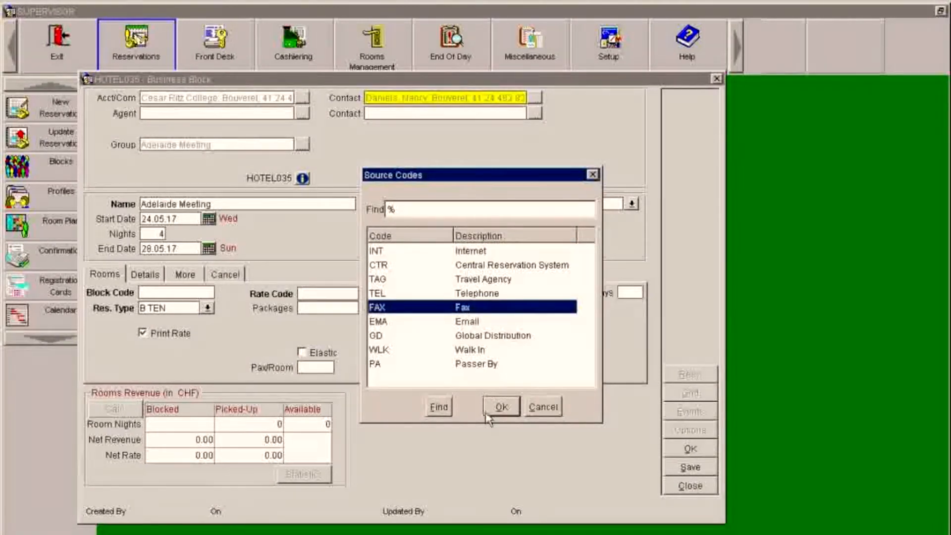
pyautogui.click(497, 407)
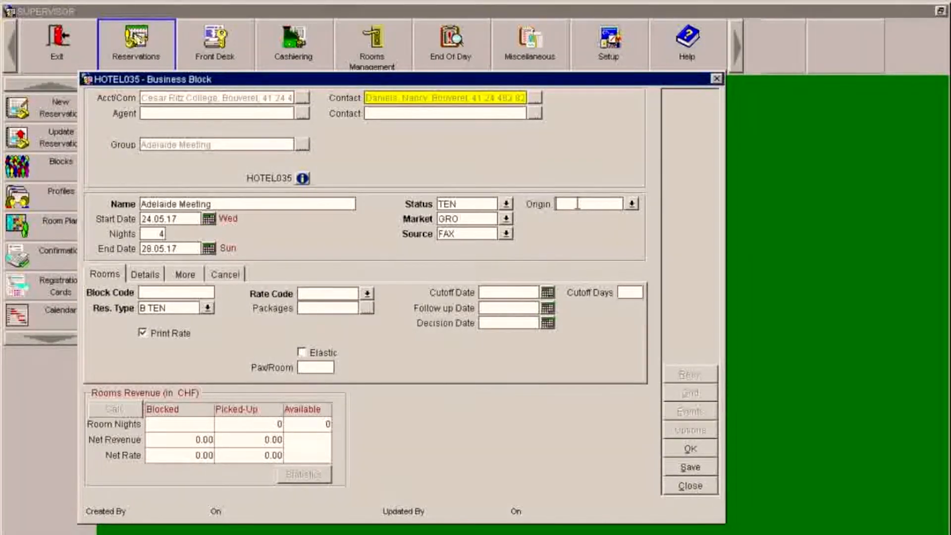
# - Generate the block code 1705ADELAI and set the reservation type to B TEN
pyautogui.press('Tab')
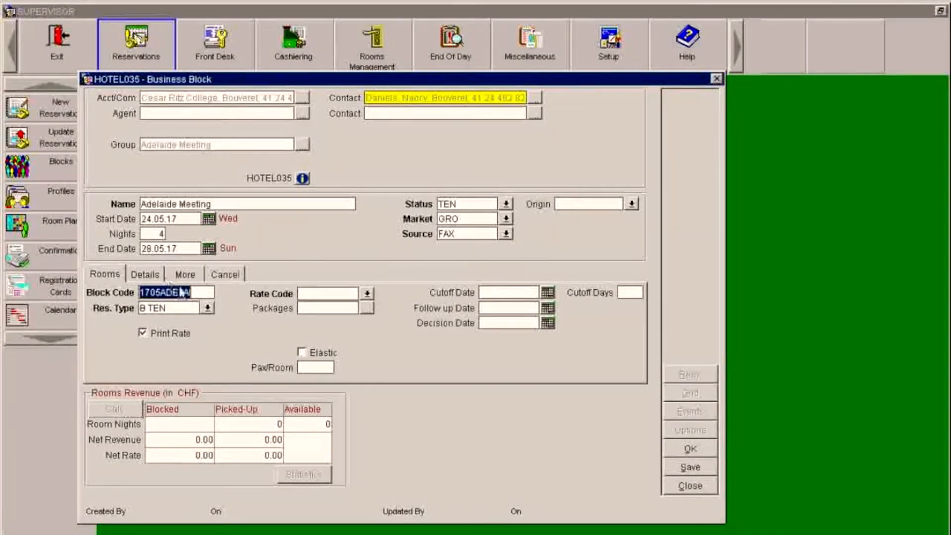
pyautogui.click(605, 201)
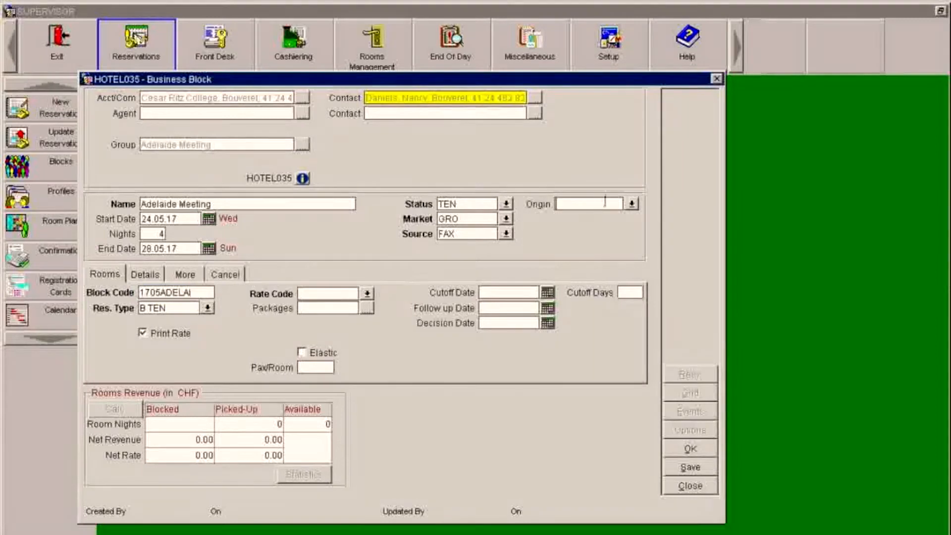
pyautogui.doubleClick(174, 293)
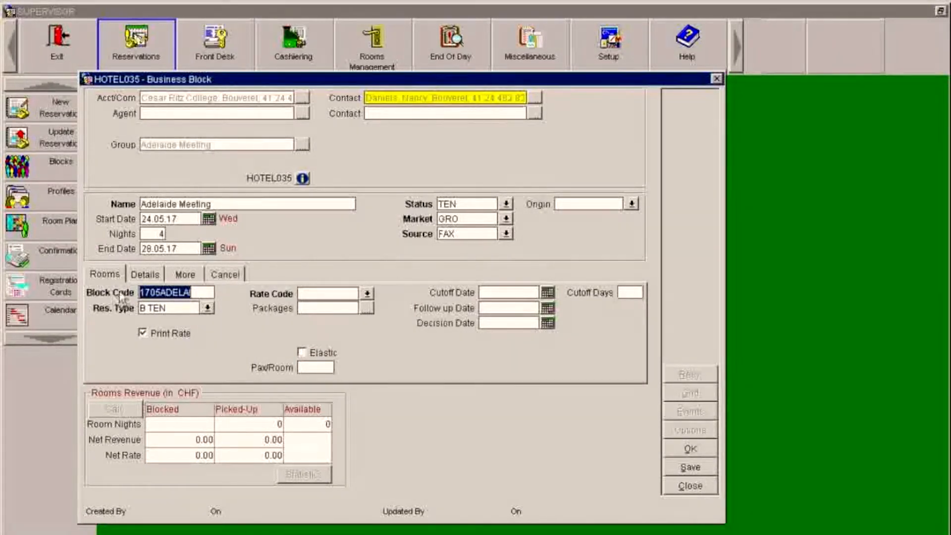
pyautogui.click(181, 308)
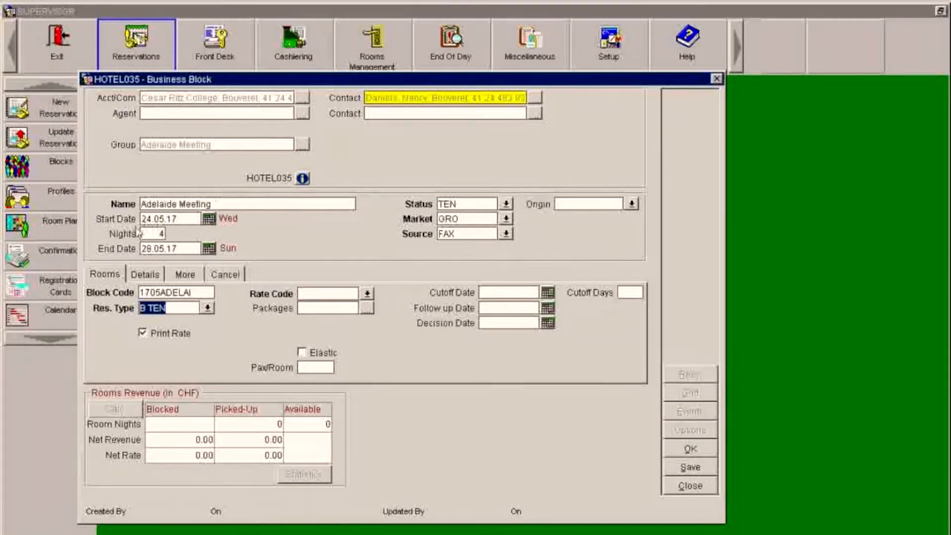
# - Give the block the BGROUP rate code and switch to its Details tab
pyautogui.click(367, 295)
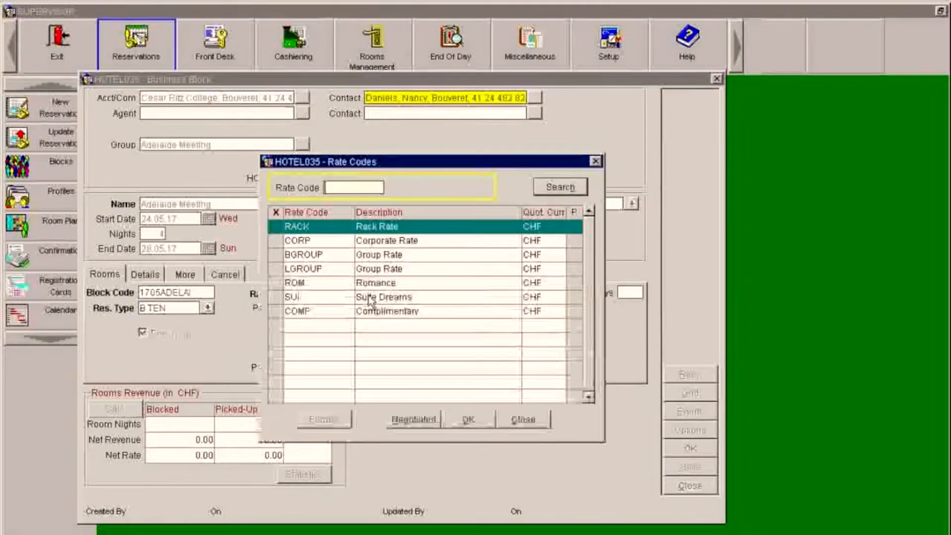
pyautogui.click(276, 254)
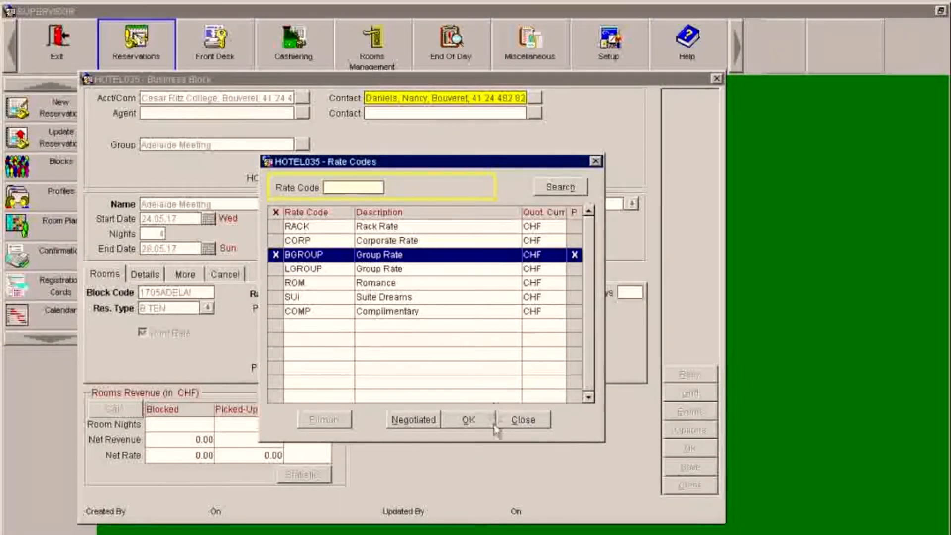
pyautogui.click(469, 420)
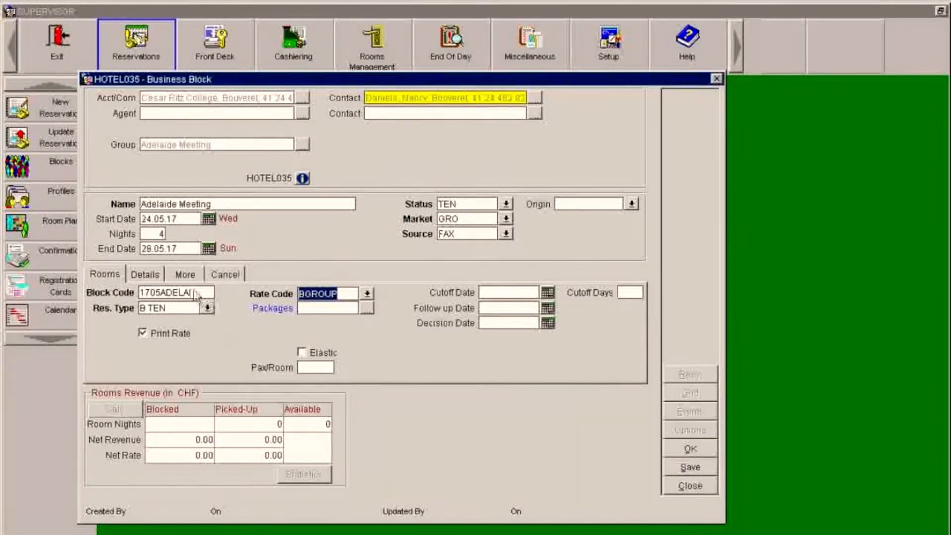
pyautogui.click(141, 275)
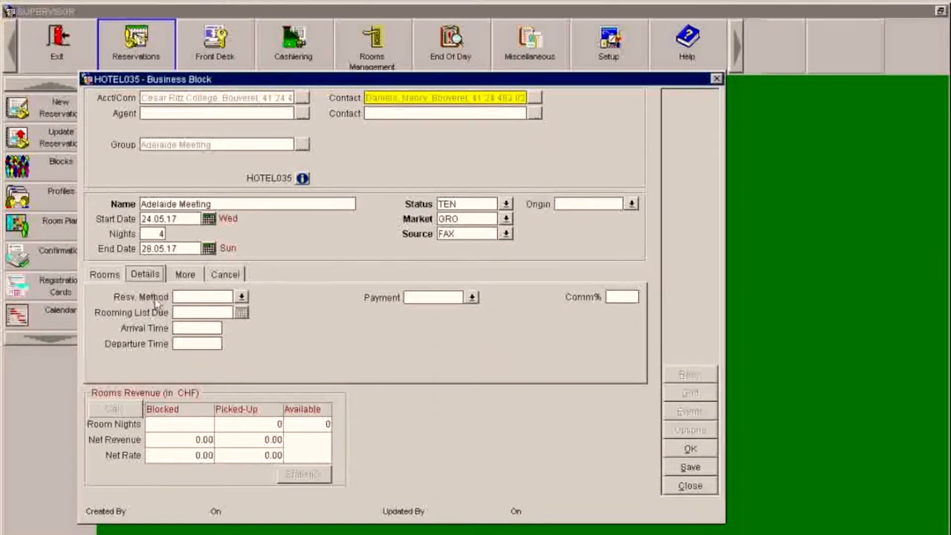
# - Set the block's payment method to DINERS CLUB
pyautogui.click(440, 297)
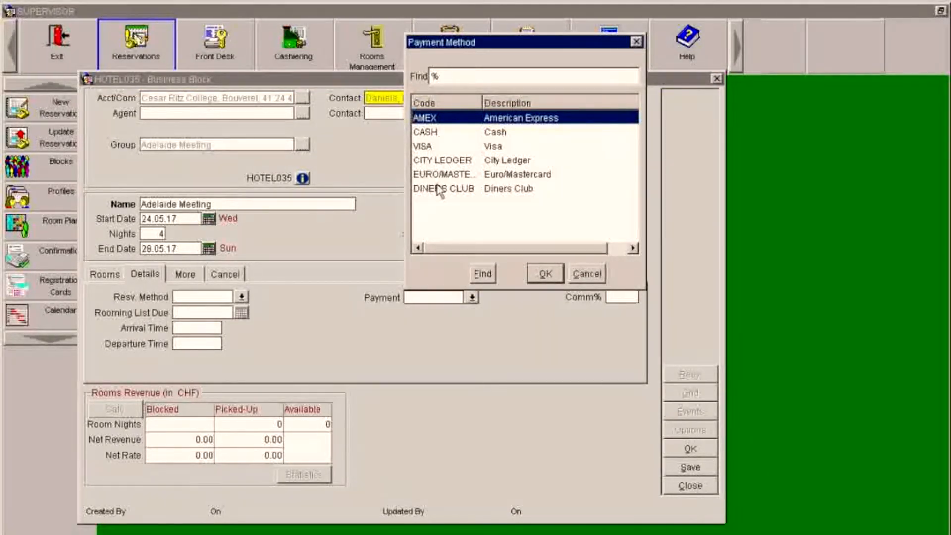
pyautogui.click(439, 189)
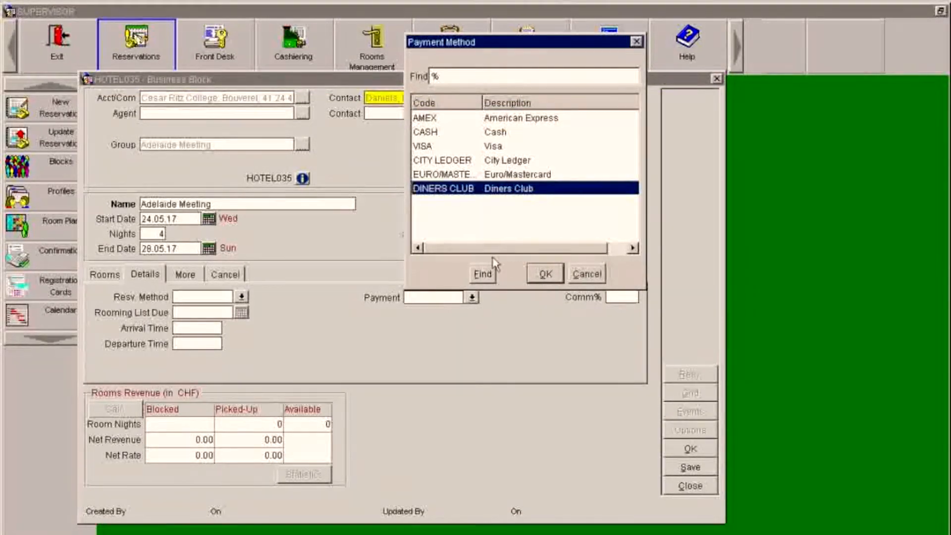
pyautogui.click(541, 281)
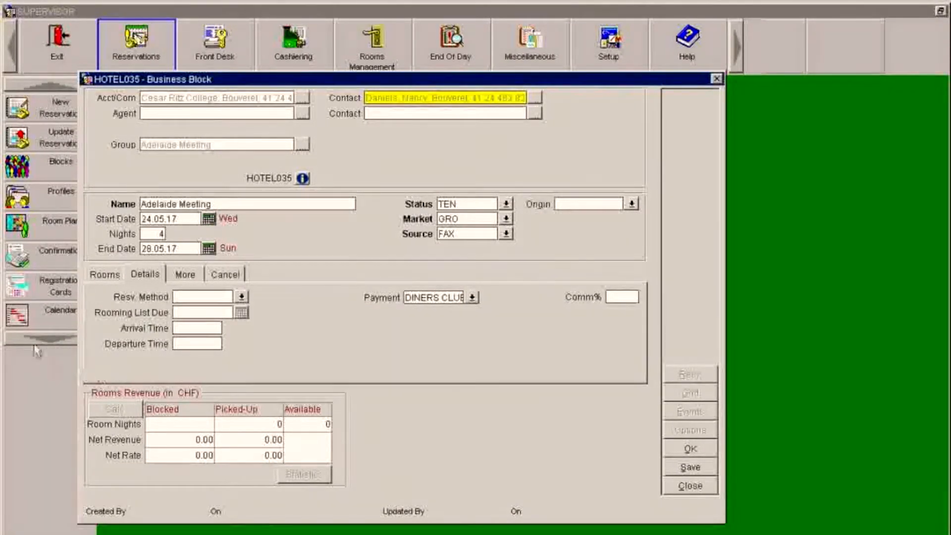
# - Set the reservation method to RM (Rooming List) and return to the Rooms tab
pyautogui.click(108, 274)
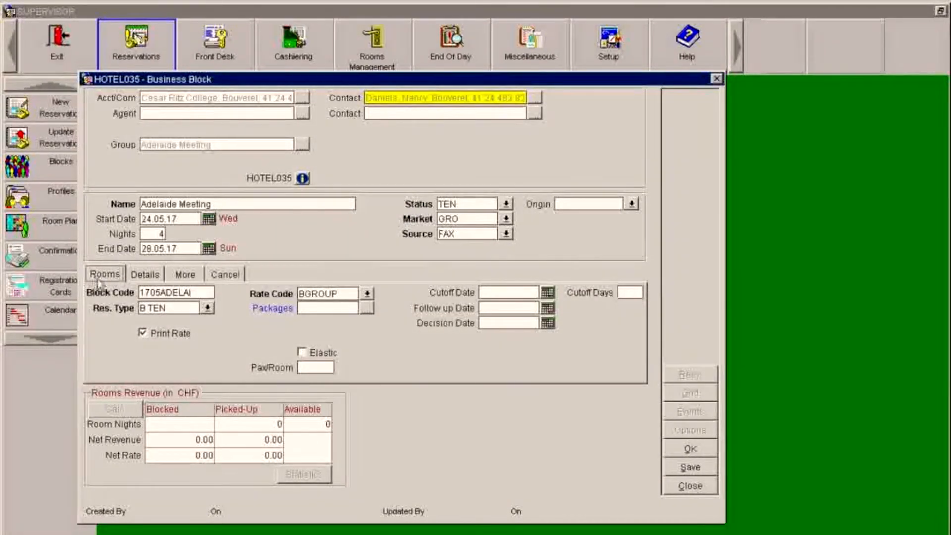
pyautogui.click(144, 276)
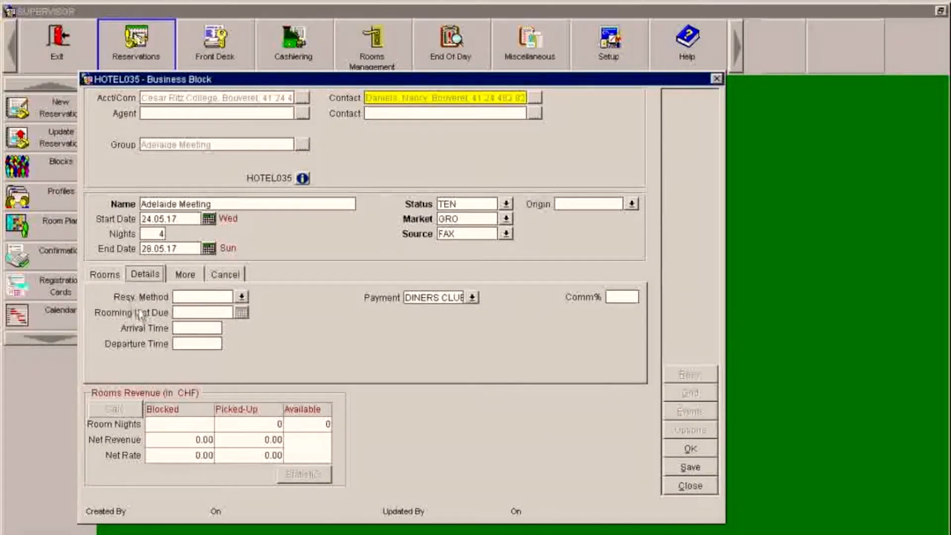
pyautogui.click(242, 297)
pyautogui.click(426, 284)
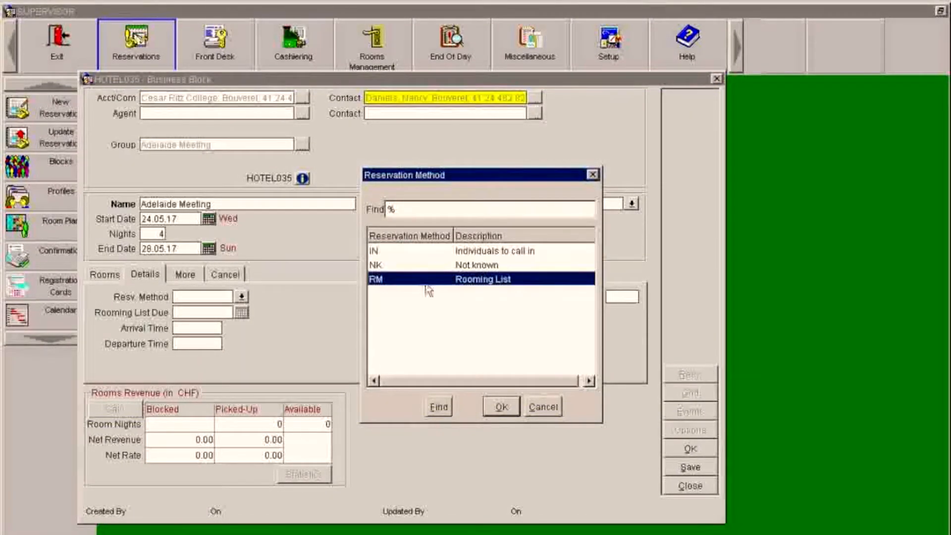
pyautogui.click(503, 407)
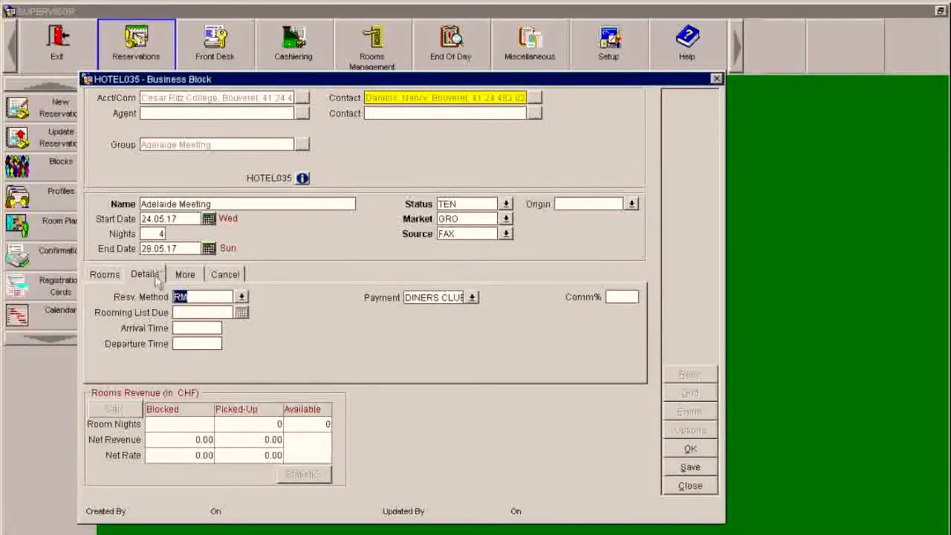
pyautogui.click(107, 275)
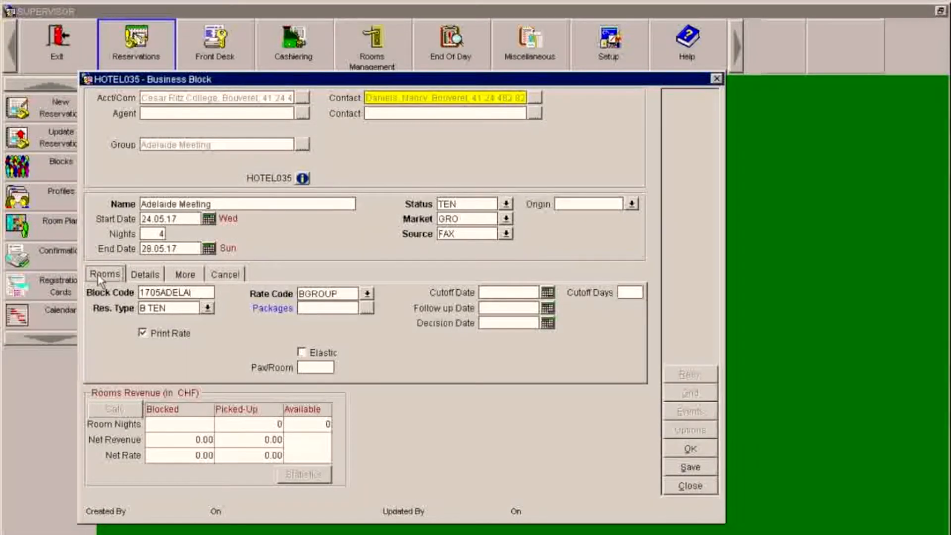
# - Tick Elastic on the Adelaide Meeting block's Rooms tab
pyautogui.click(303, 353)
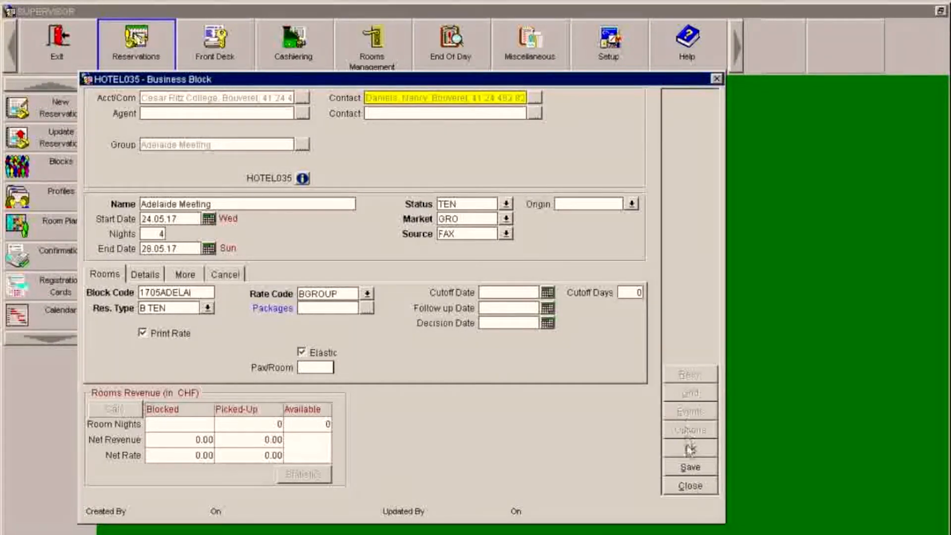
# - Save the business block and open the Original Grid for 1705ADELAI
pyautogui.click(677, 468)
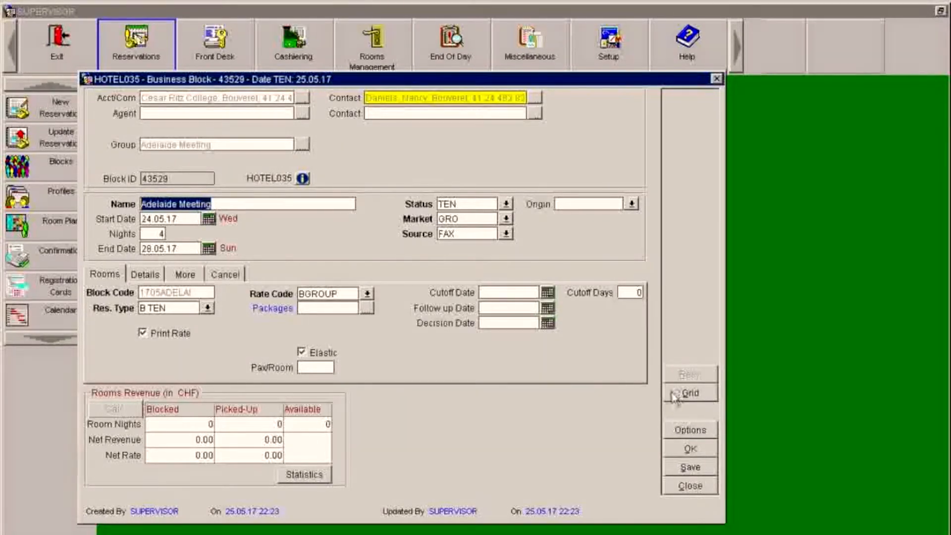
pyautogui.click(700, 393)
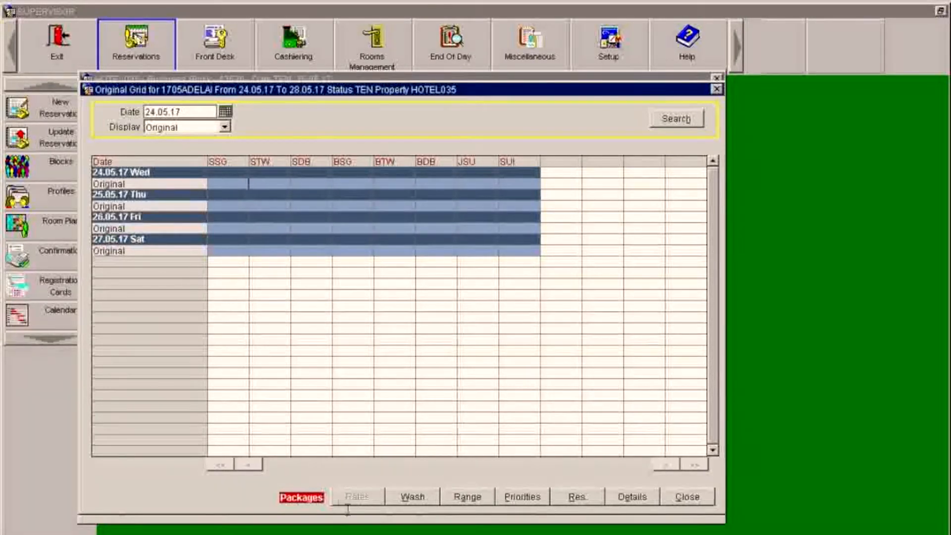
# - Set up a range allocation of 3 rooms for room types JSU, SUI and BDB
pyautogui.click(474, 497)
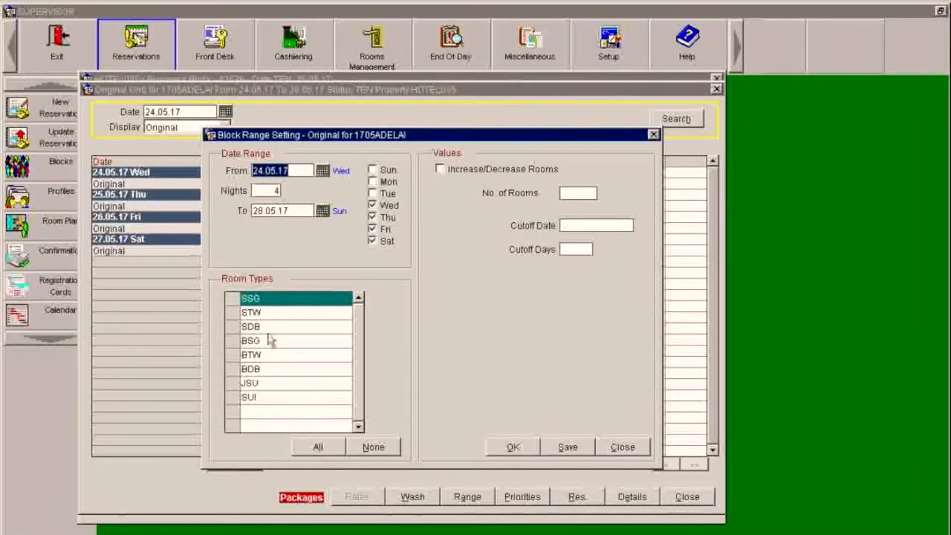
pyautogui.click(231, 383)
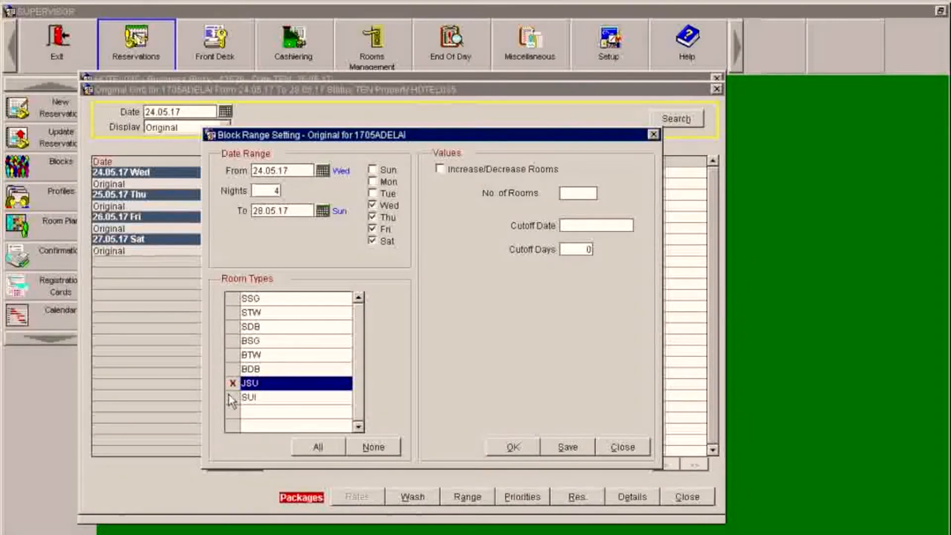
pyautogui.click(231, 398)
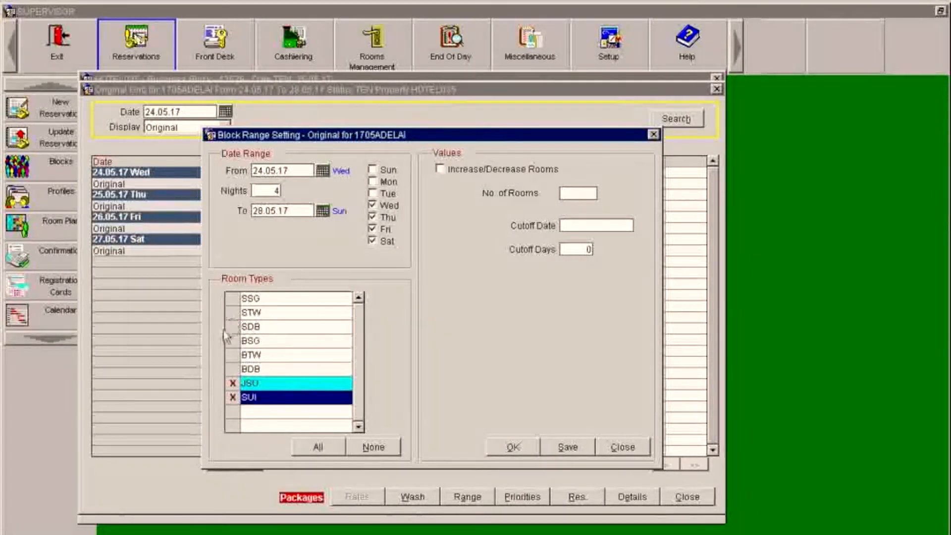
pyautogui.click(232, 370)
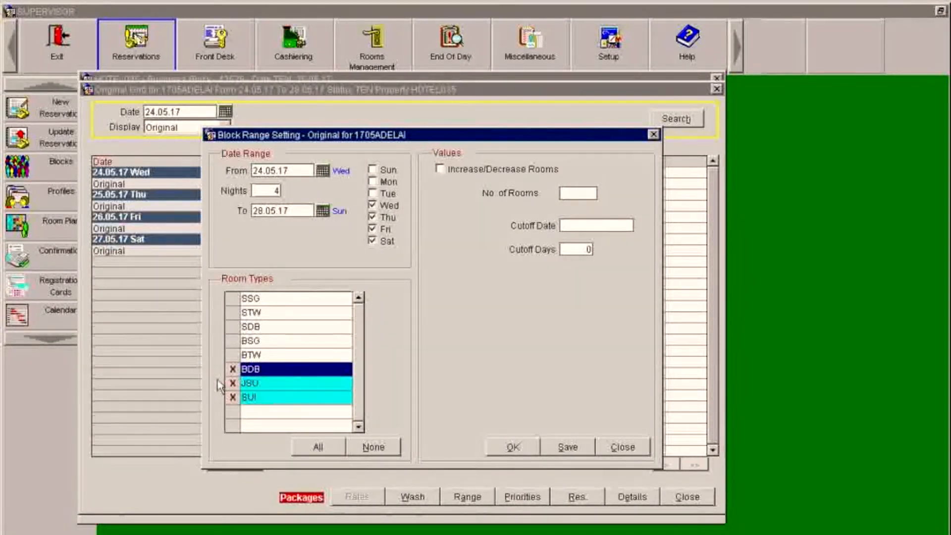
pyautogui.click(589, 193)
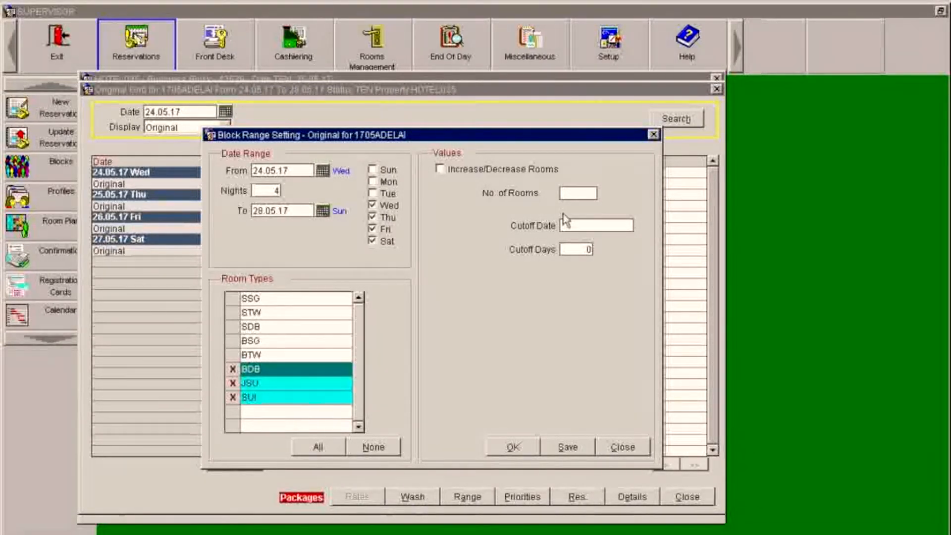
pyautogui.write('3')
# - Apply 3 rooms nightly to BDB, JSU and SUI, then close the grid back to the block
pyautogui.click(505, 448)
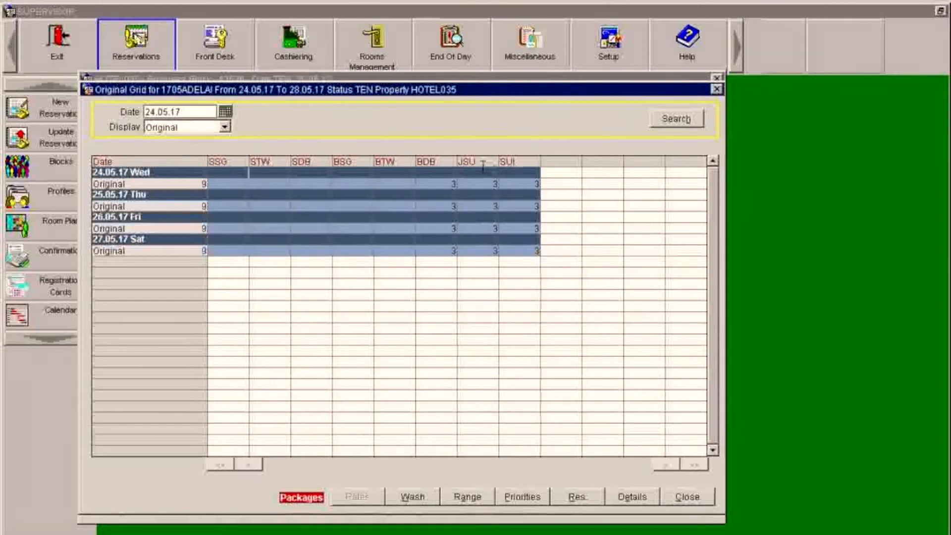
pyautogui.click(676, 495)
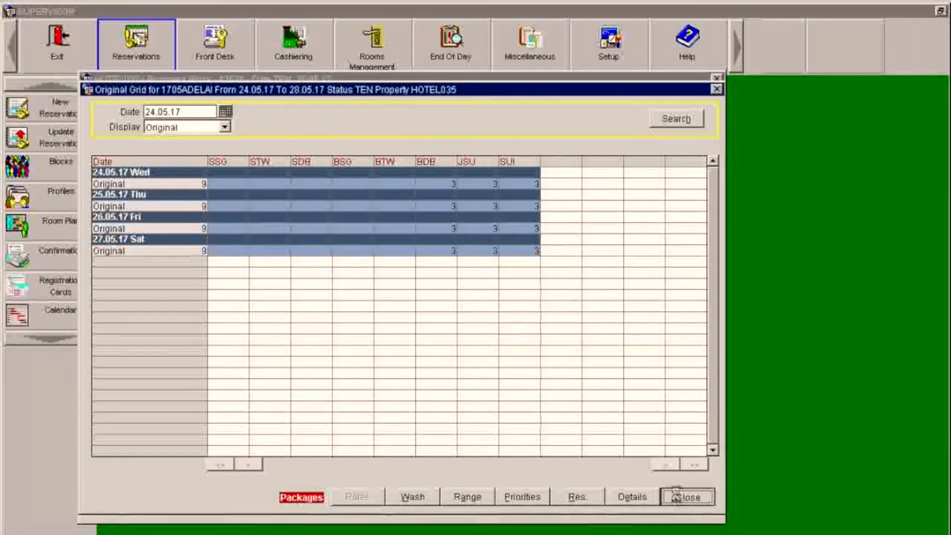
pyautogui.click(677, 496)
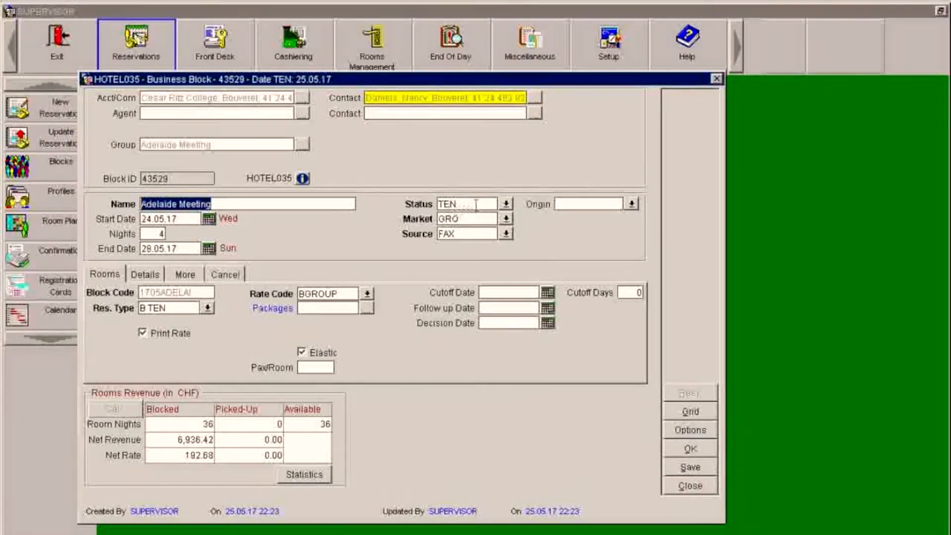
# - Change the block status to DEF – Definitive and save the block
pyautogui.click(506, 204)
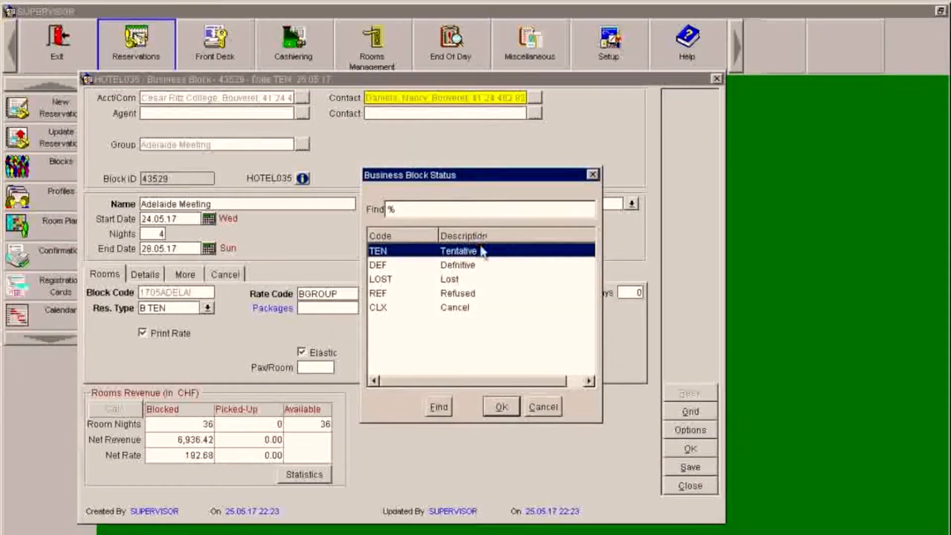
pyautogui.click(461, 269)
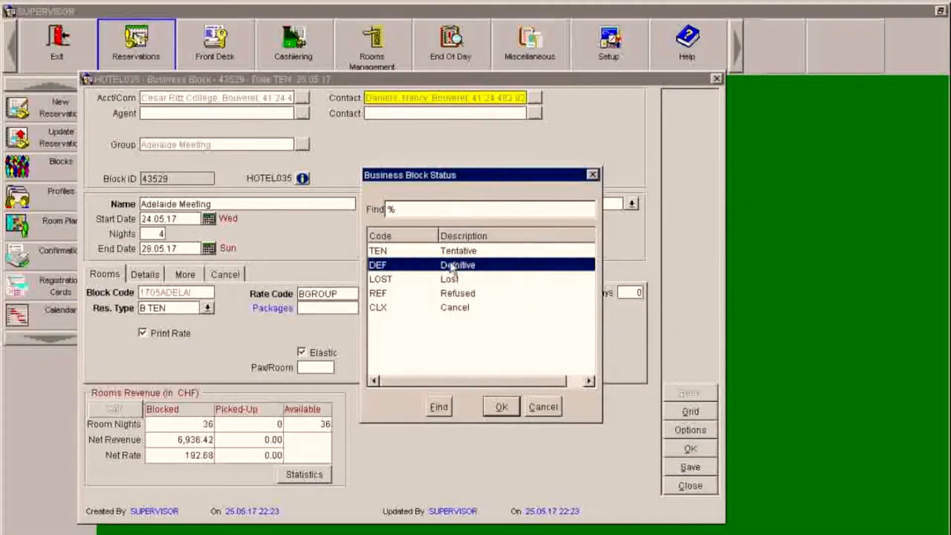
pyautogui.click(495, 407)
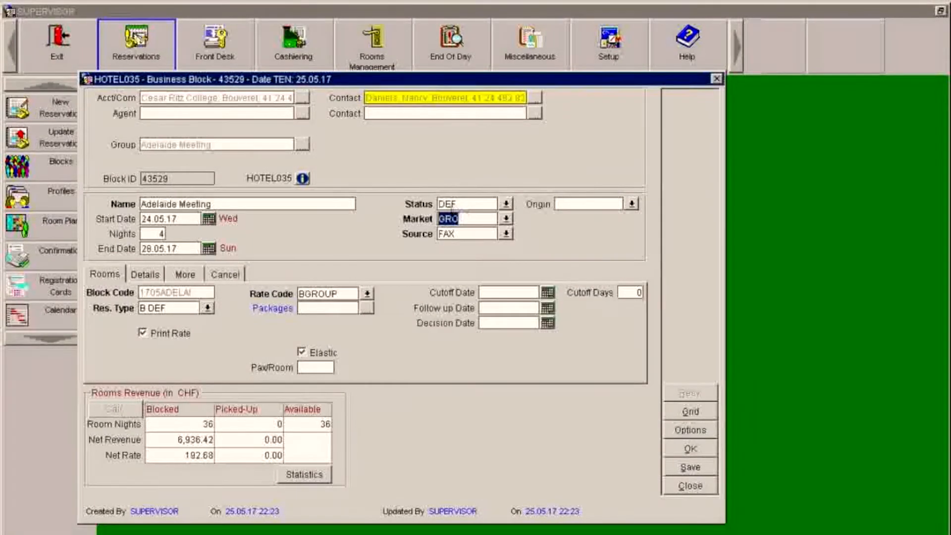
pyautogui.click(478, 205)
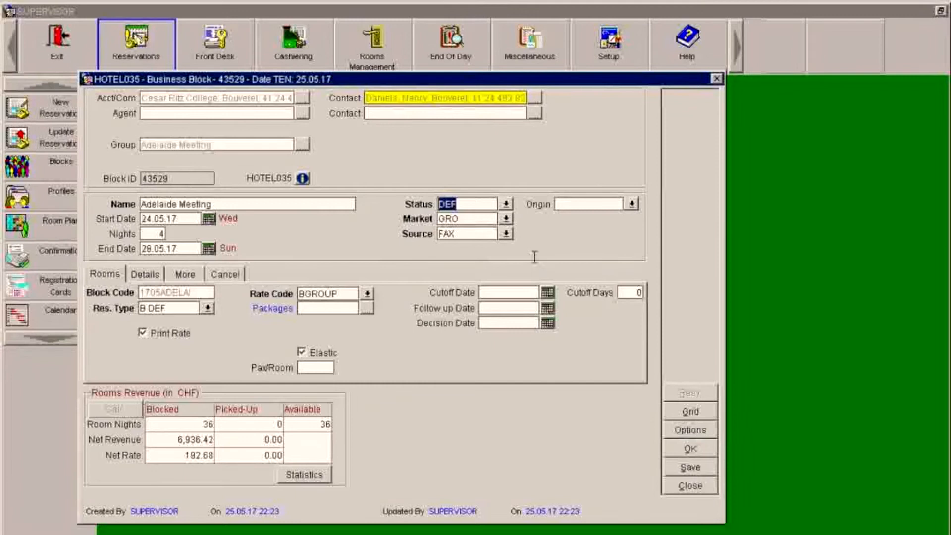
pyautogui.click(686, 468)
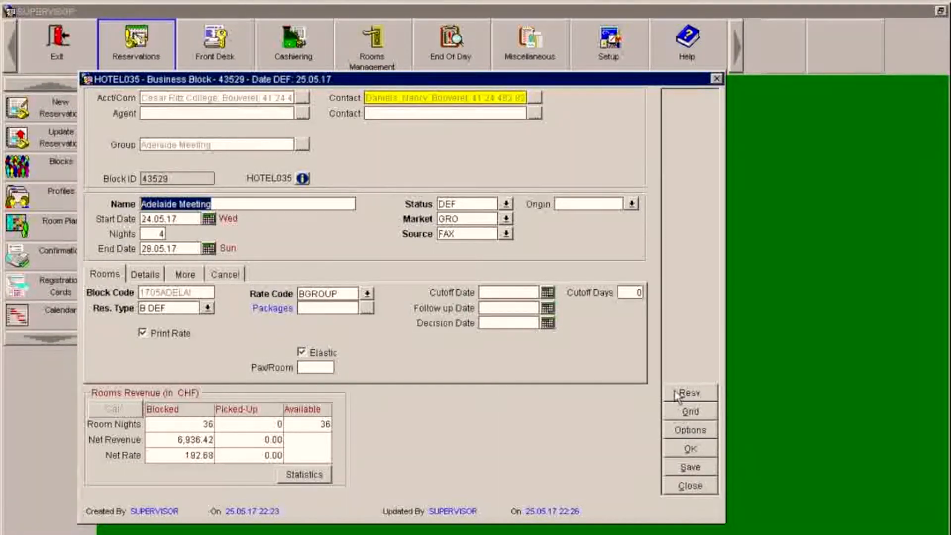
# - Create the post master reservation for block 1705ADELAI, opening its Reservation List
pyautogui.click(677, 395)
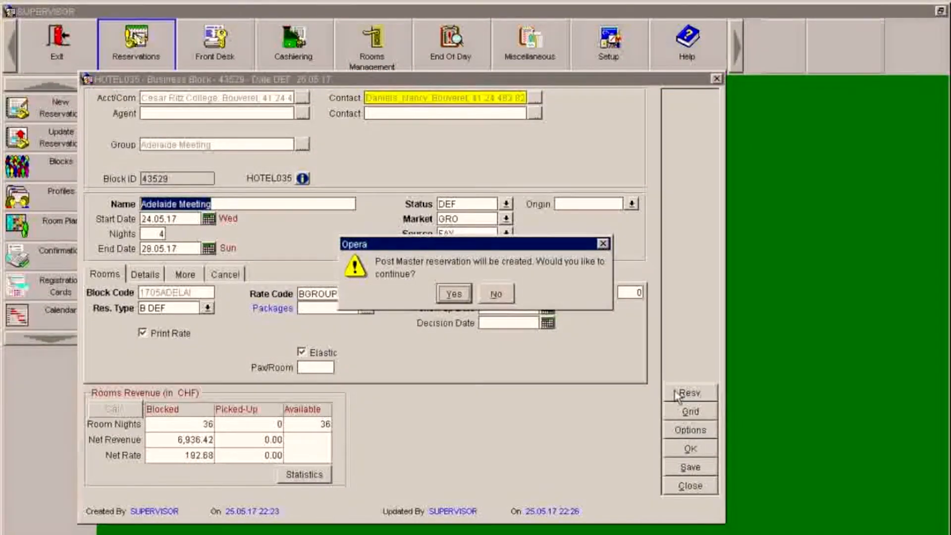
pyautogui.click(449, 295)
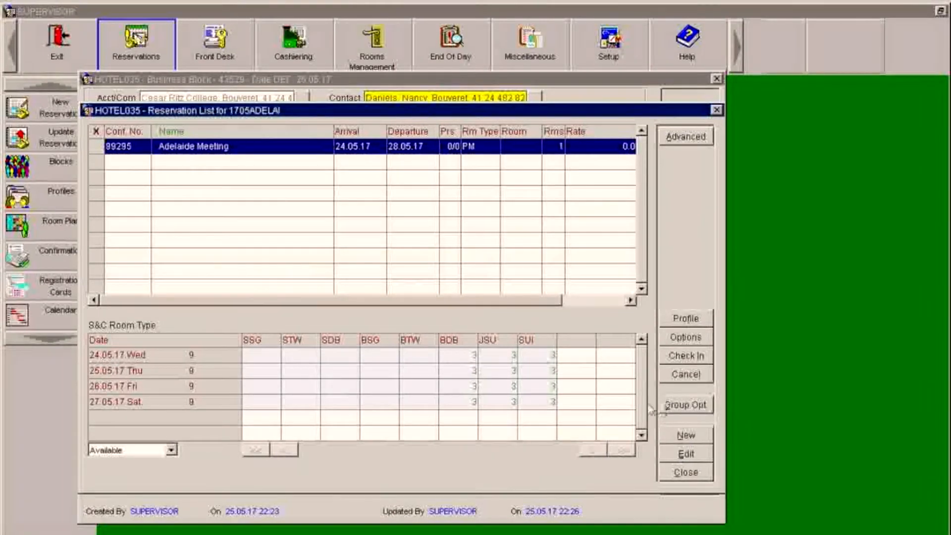
# - Open the Rooming List from Group Options in the 1705ADELAI reservation list
pyautogui.click(677, 405)
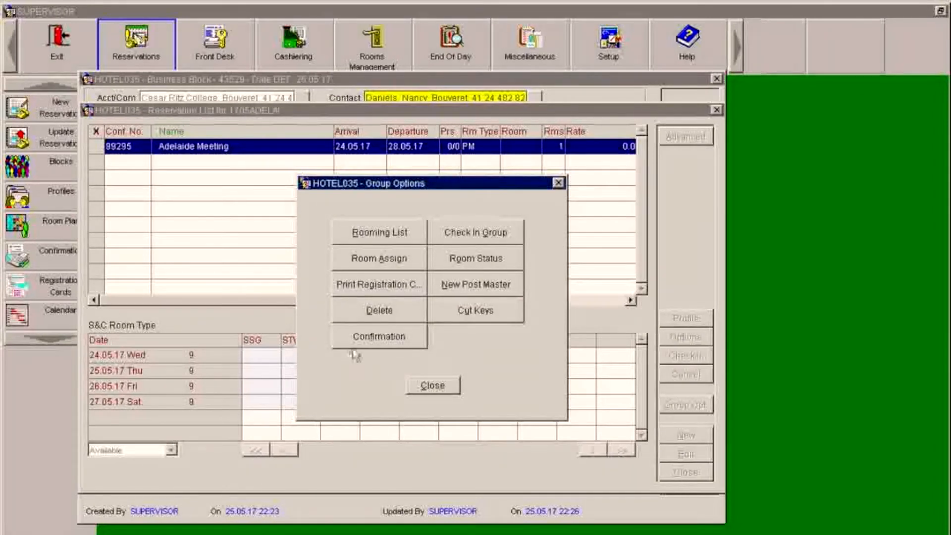
pyautogui.click(356, 234)
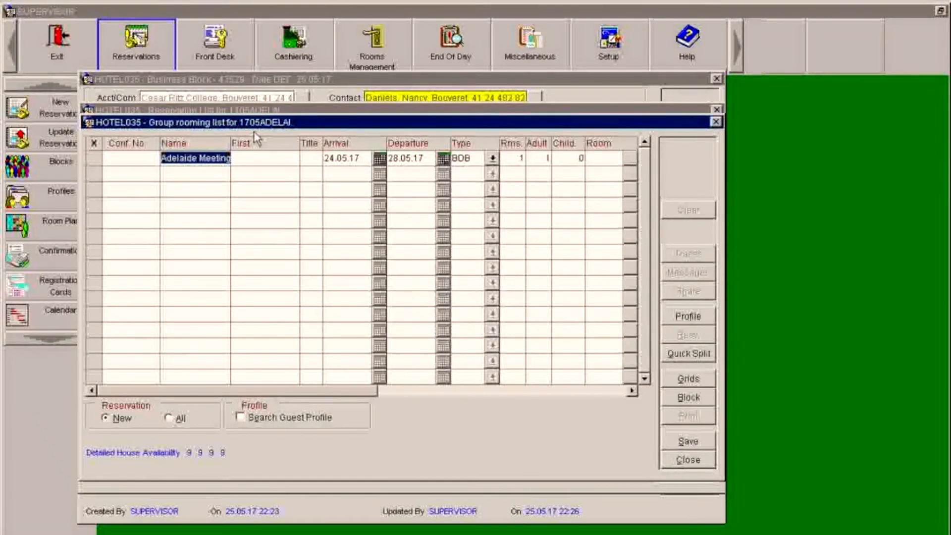
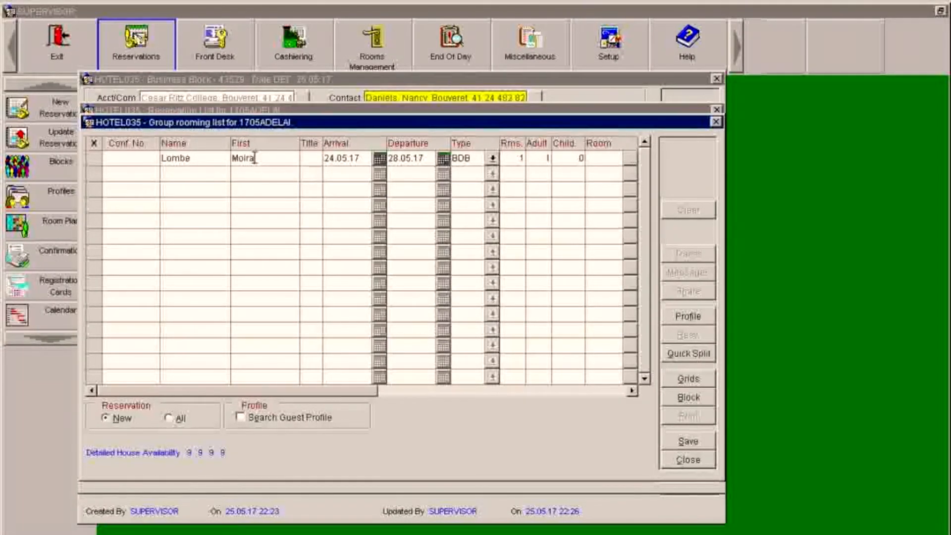
# - Enter the first guest's surname and first name with the title Miss
pyautogui.press('Tab')
pyautogui.write('Miss')
# - Assign room type JSU to the first guest and start a second rooming-list row
pyautogui.click(492, 160)
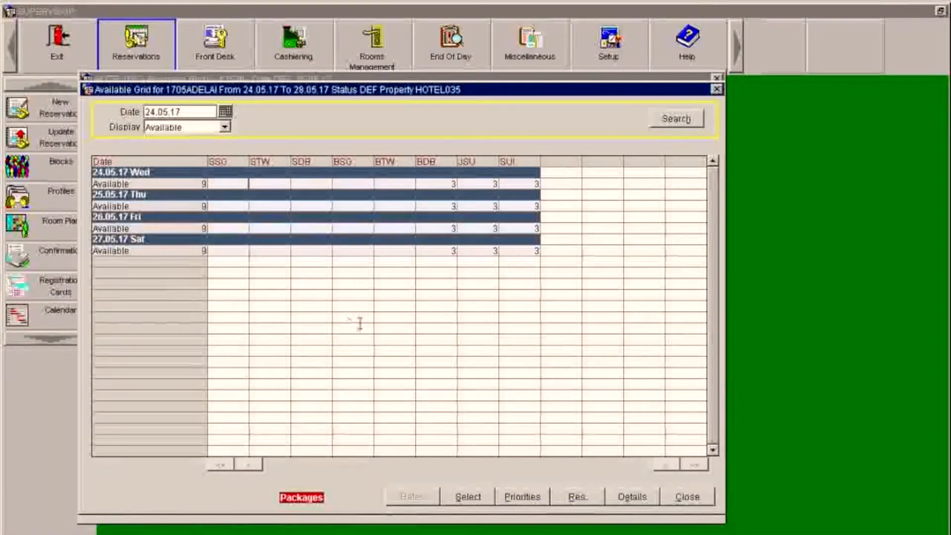
pyautogui.click(488, 183)
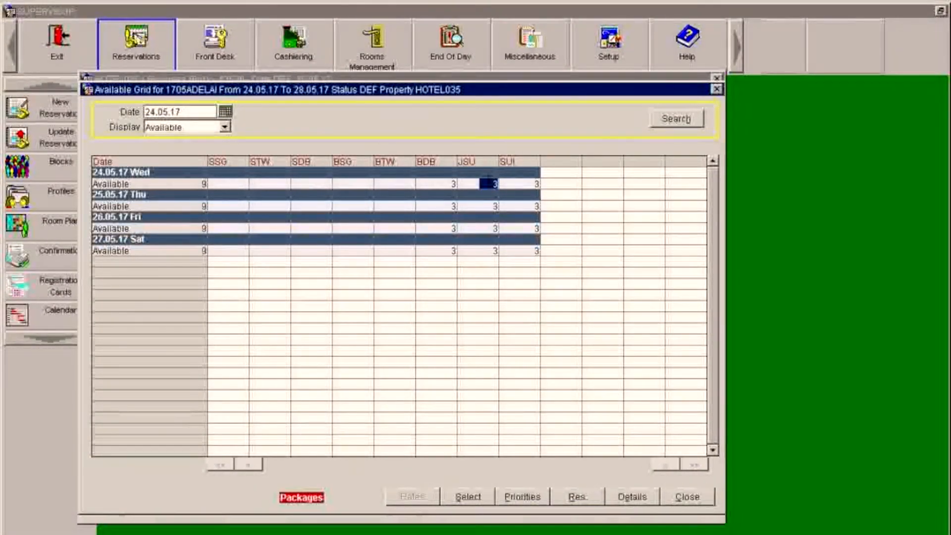
pyautogui.click(469, 498)
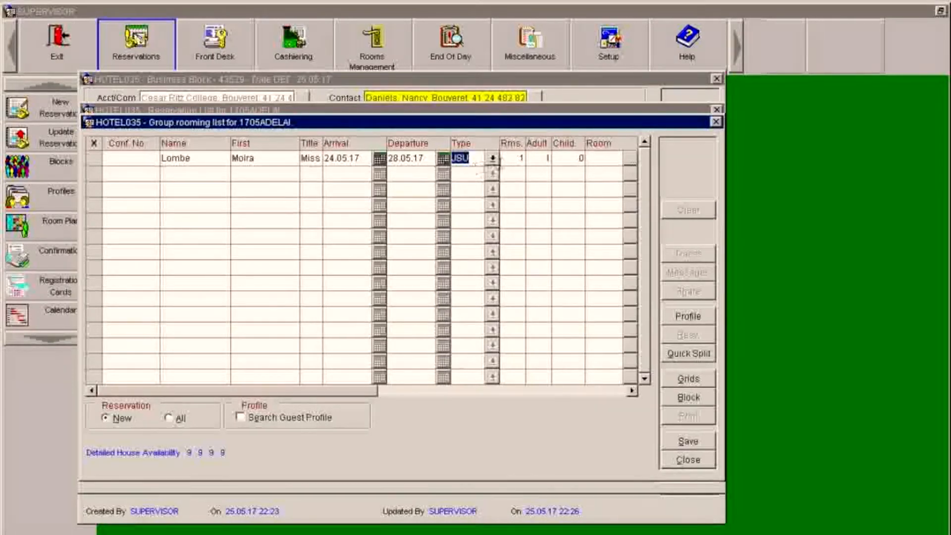
pyautogui.click(493, 159)
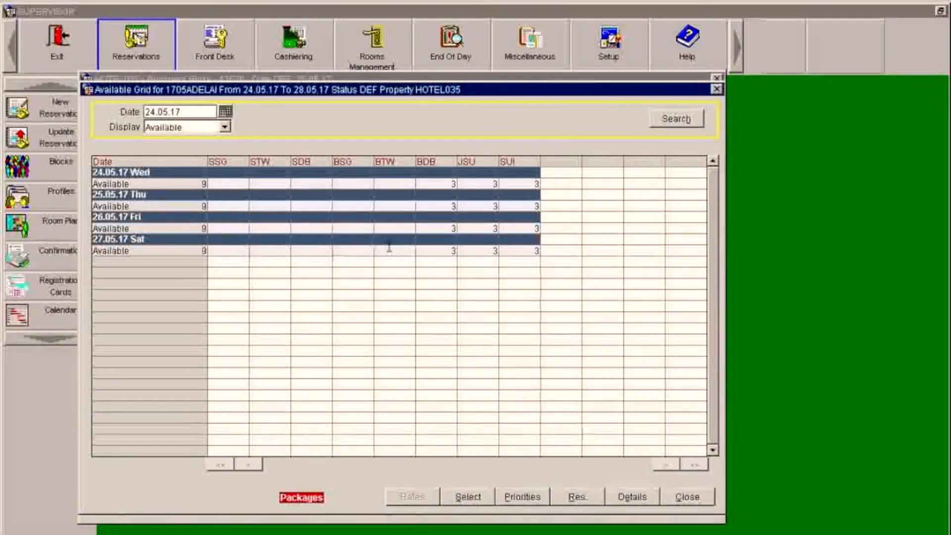
pyautogui.click(488, 184)
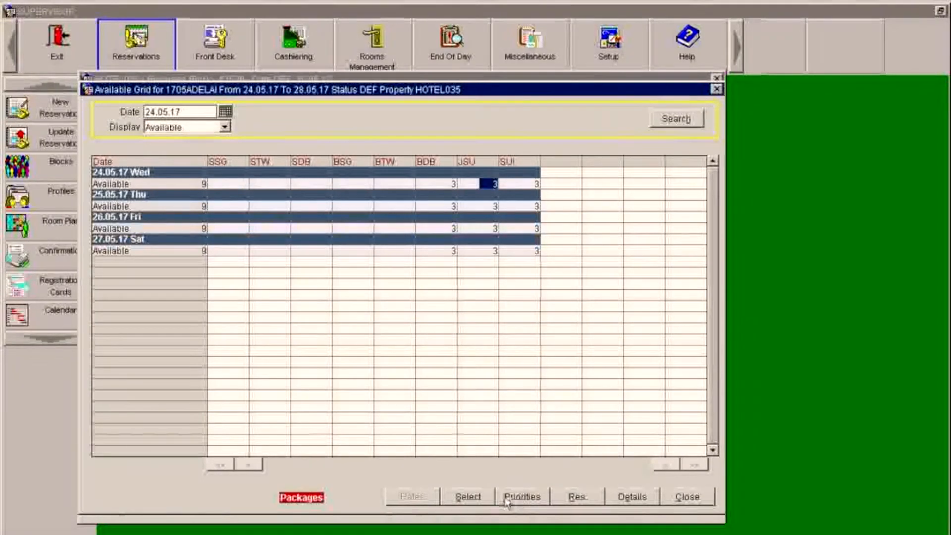
pyautogui.click(475, 499)
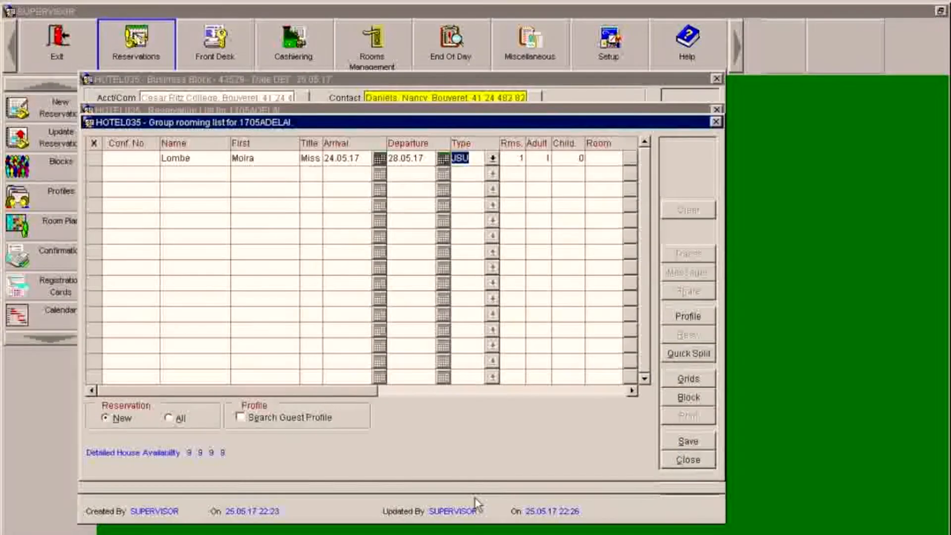
pyautogui.click(191, 174)
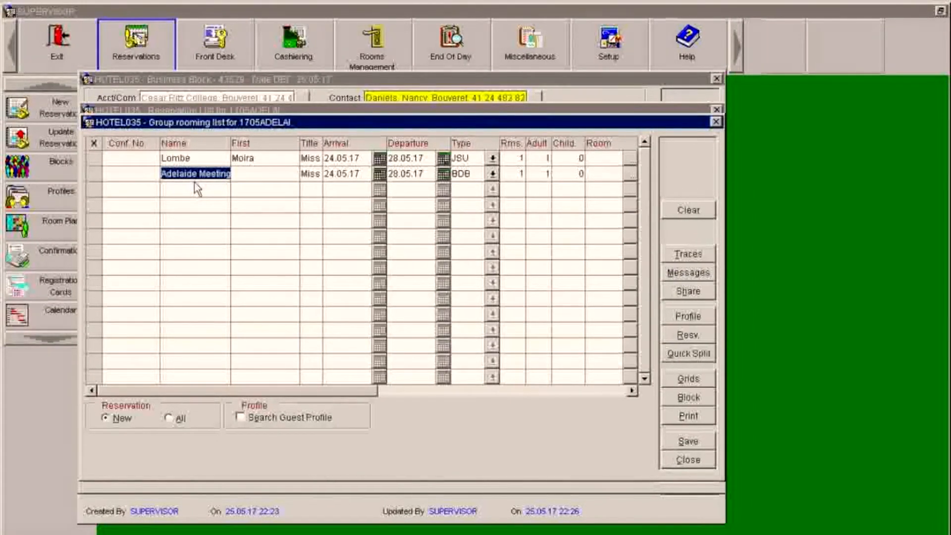
# - Enter the second guest's name with title Mr and a JSU room, then start a third row
pyautogui.write('Monge')
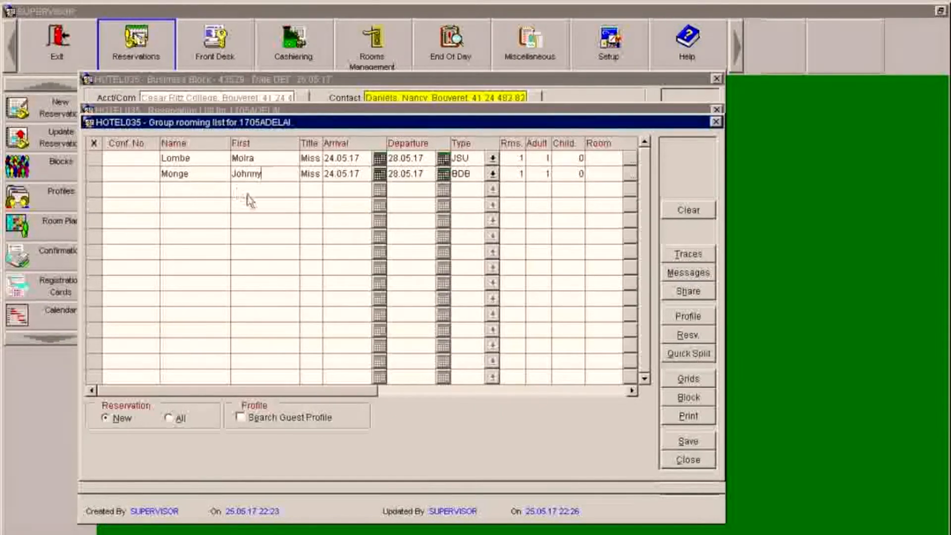
pyautogui.click(308, 174)
pyautogui.write('MR')
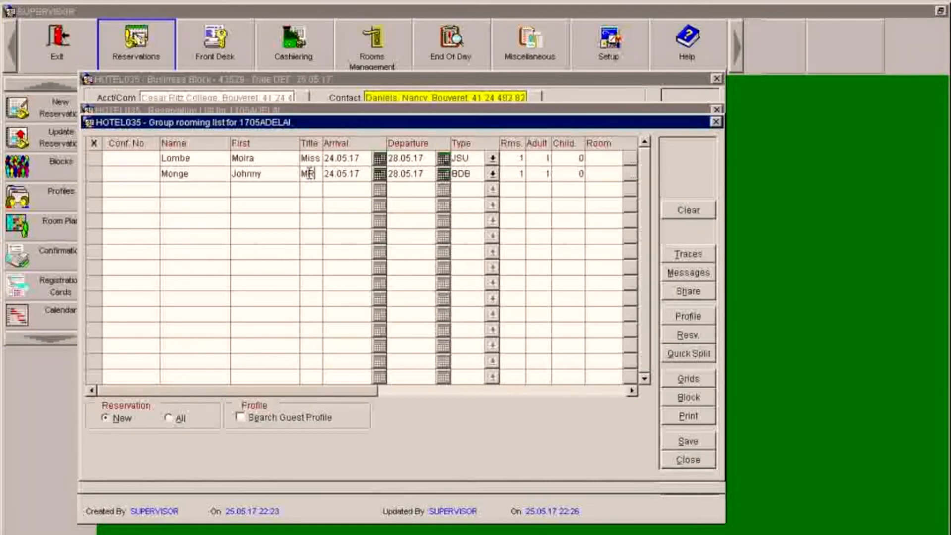
pyautogui.press('Tab')
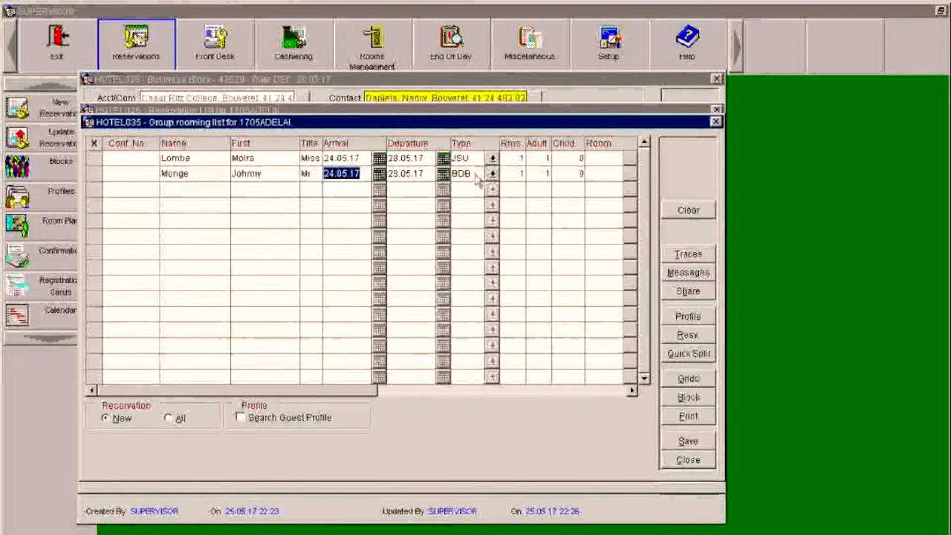
pyautogui.click(493, 175)
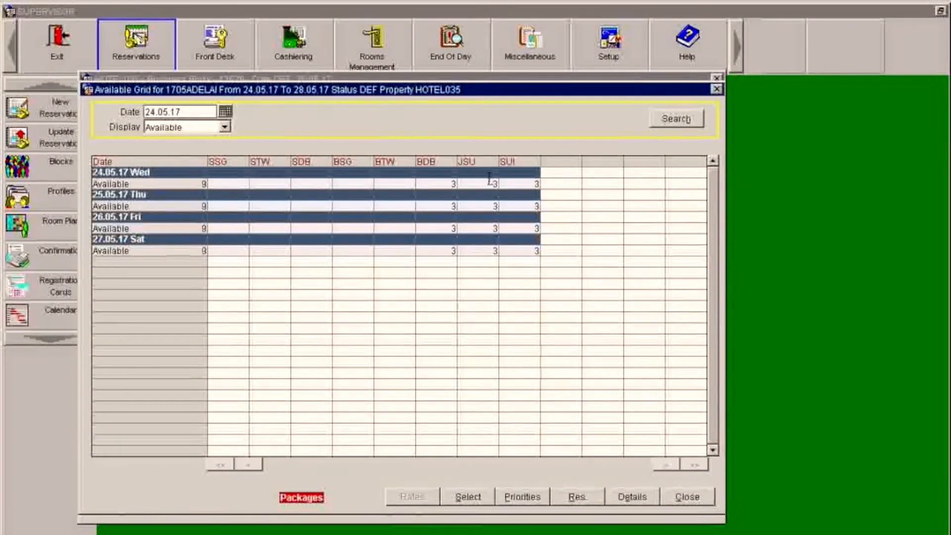
pyautogui.click(490, 184)
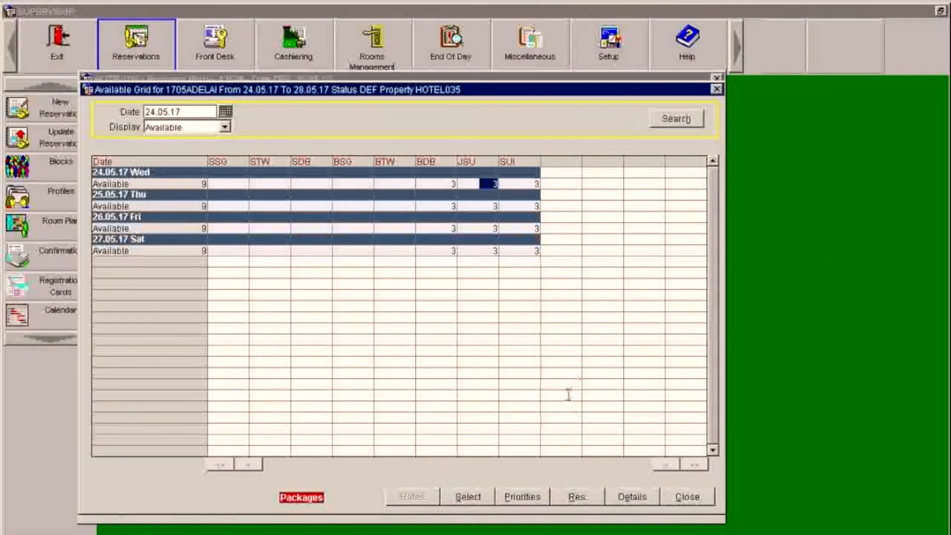
pyautogui.click(468, 497)
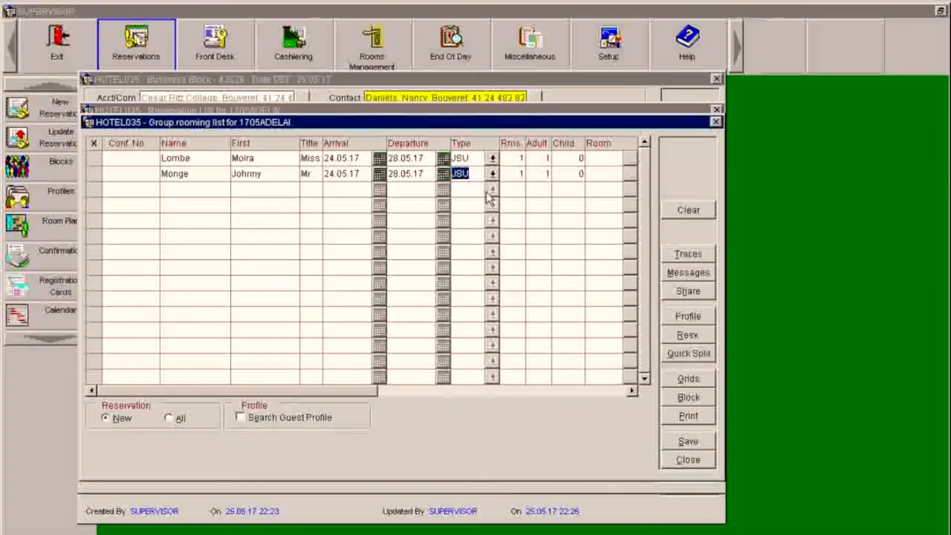
pyautogui.press('Tab')
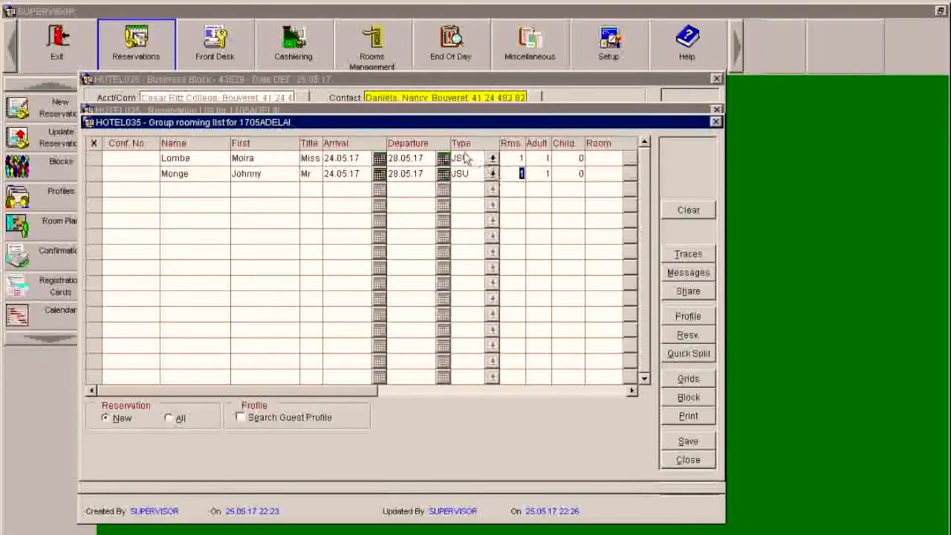
pyautogui.click(181, 189)
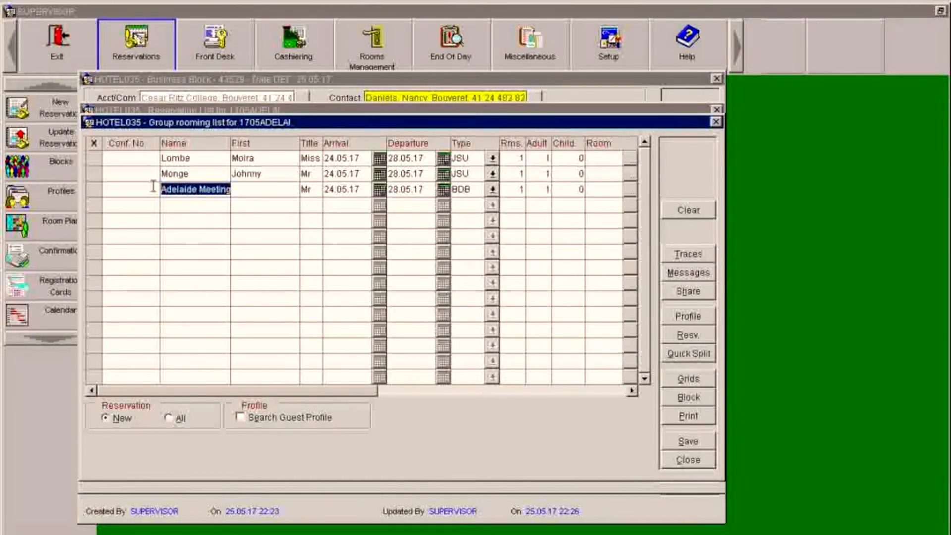
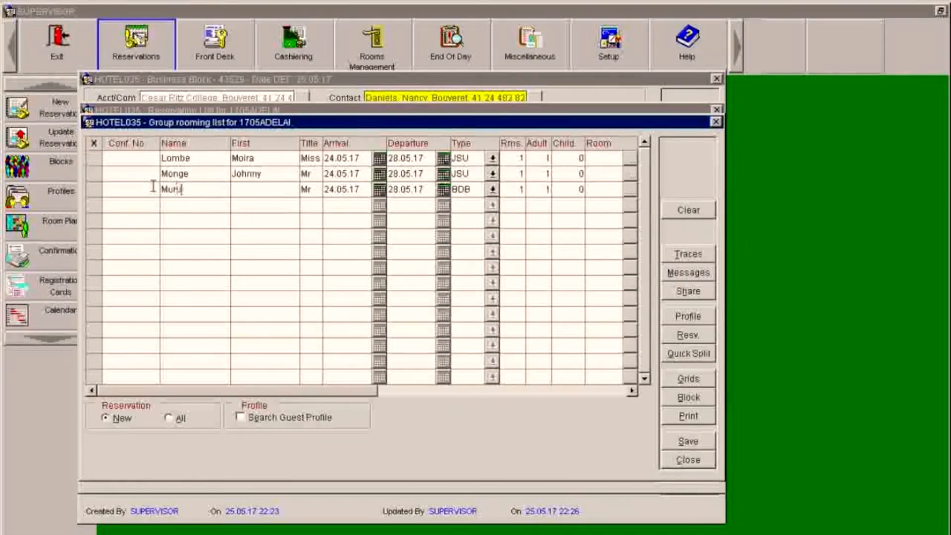
# - Enter the third guest's surname and first name
pyautogui.press('Tab')
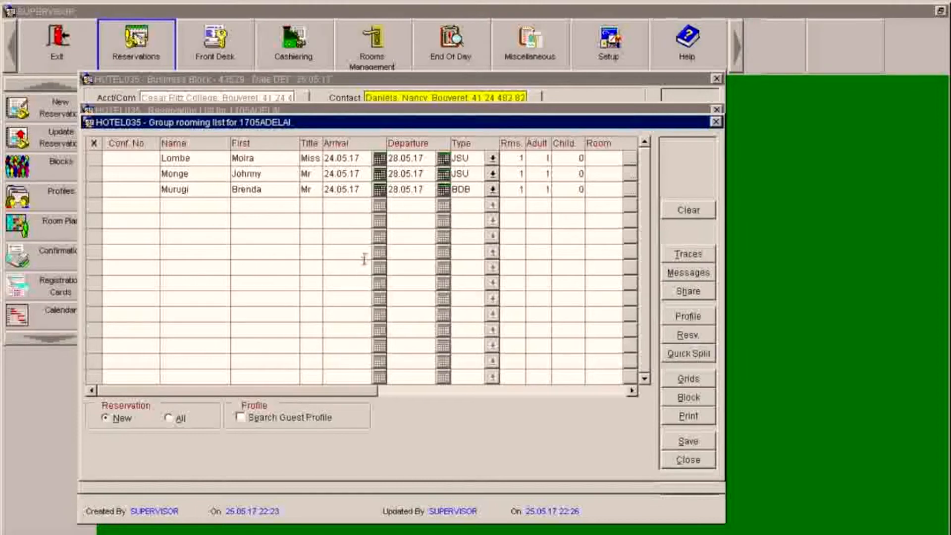
# - Set the third guest's title to Miss and switch the room type from BDB to JSU
pyautogui.click(314, 192)
pyautogui.write('M')
pyautogui.press('Tab')
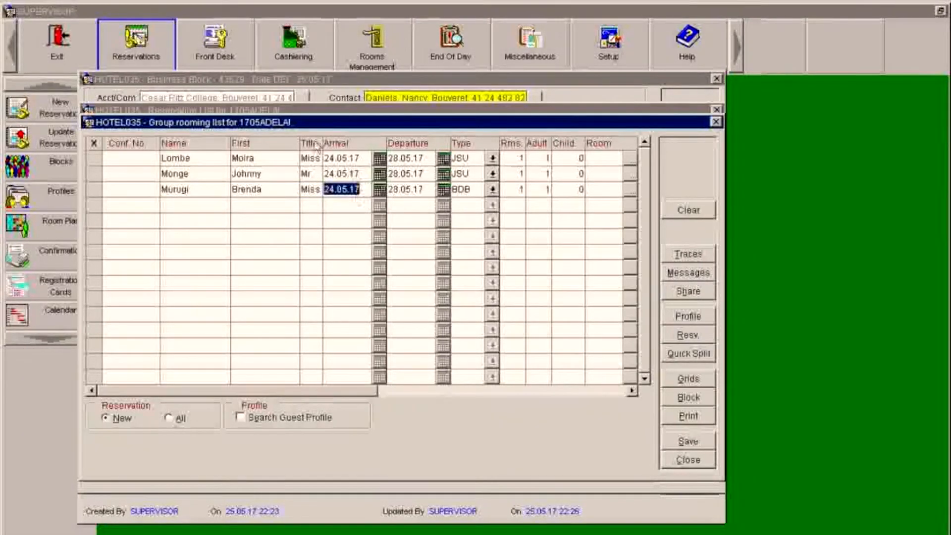
pyautogui.click(473, 190)
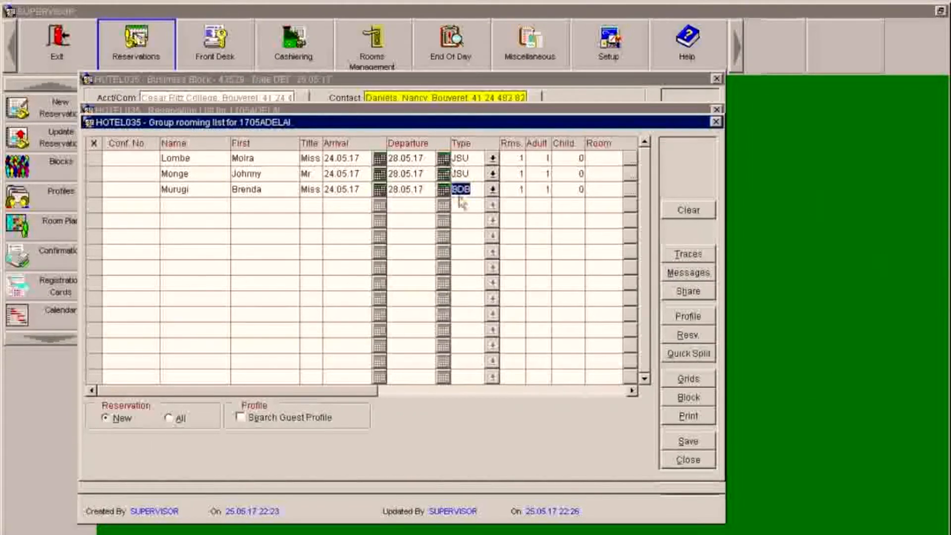
pyautogui.press('Tab')
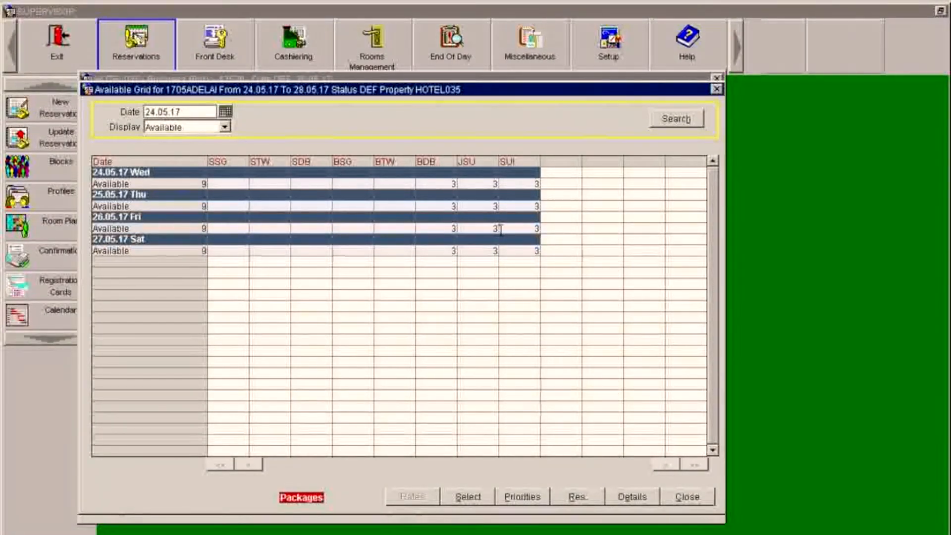
pyautogui.click(490, 185)
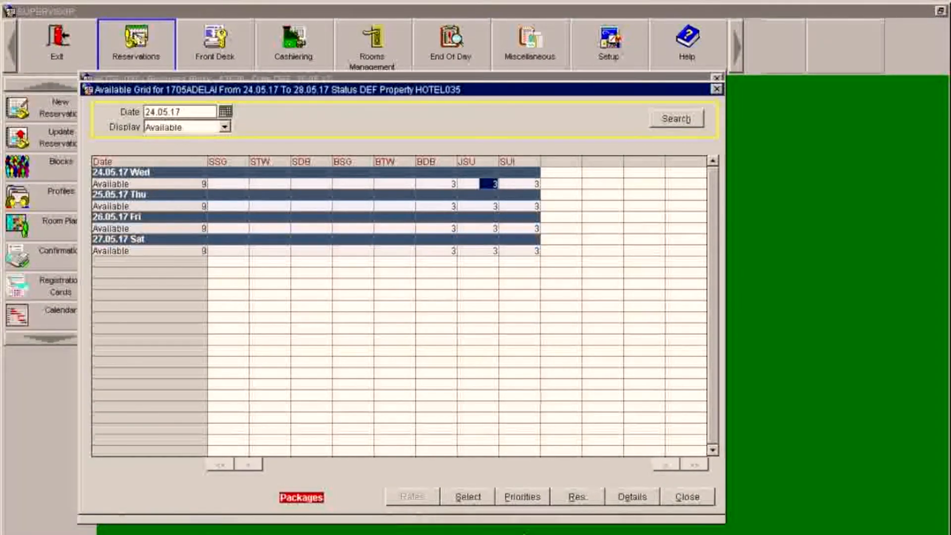
pyautogui.click(467, 496)
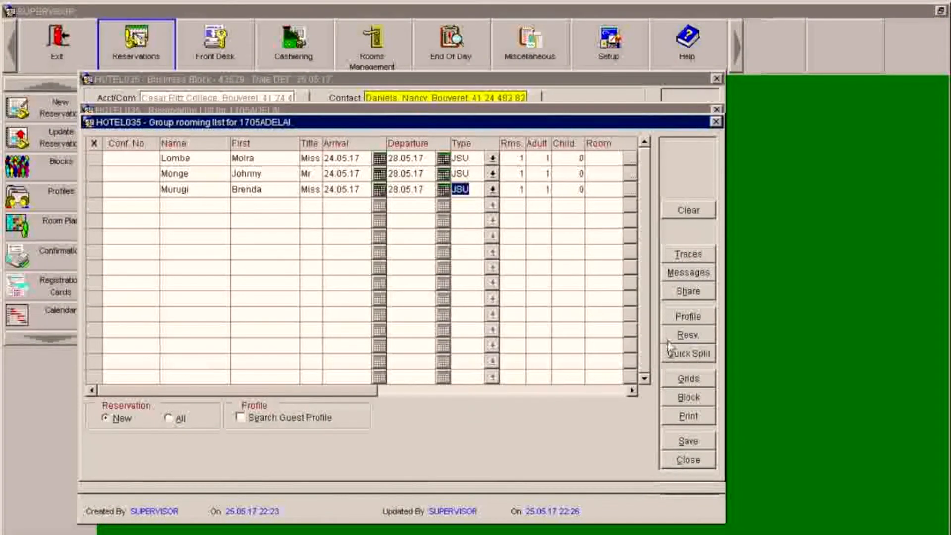
# - Save the rooming list, giving the three guests confirmations 99296–99298
pyautogui.click(678, 439)
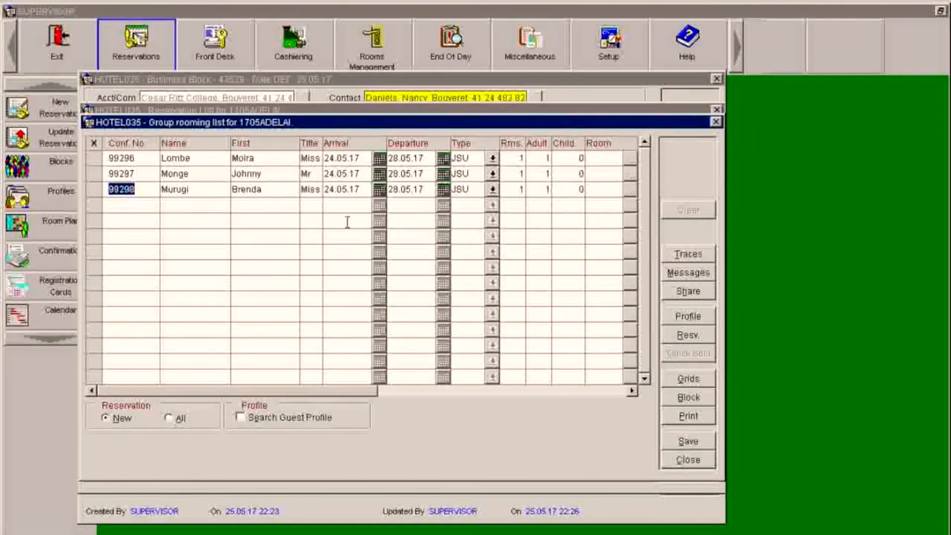
# - Add a fourth BDB guest row with the guest's surname and first name
pyautogui.click(194, 205)
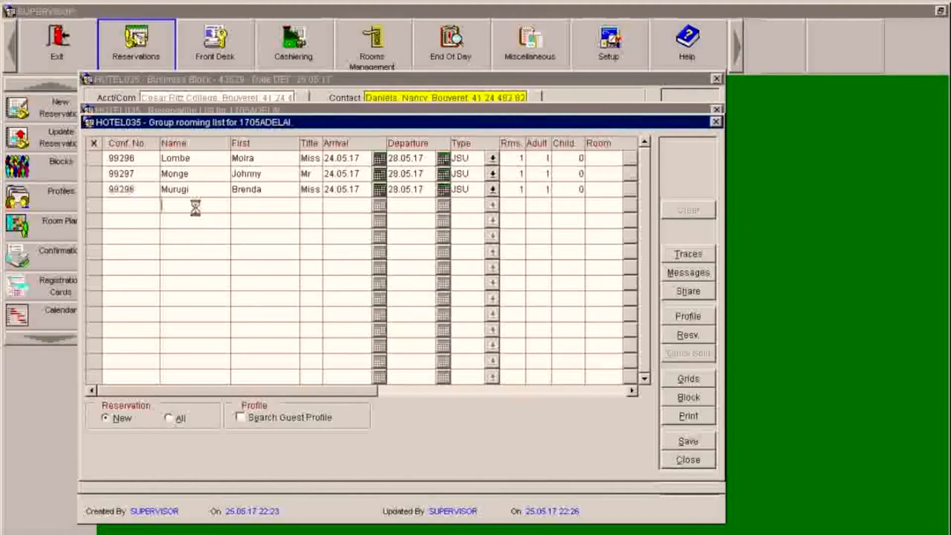
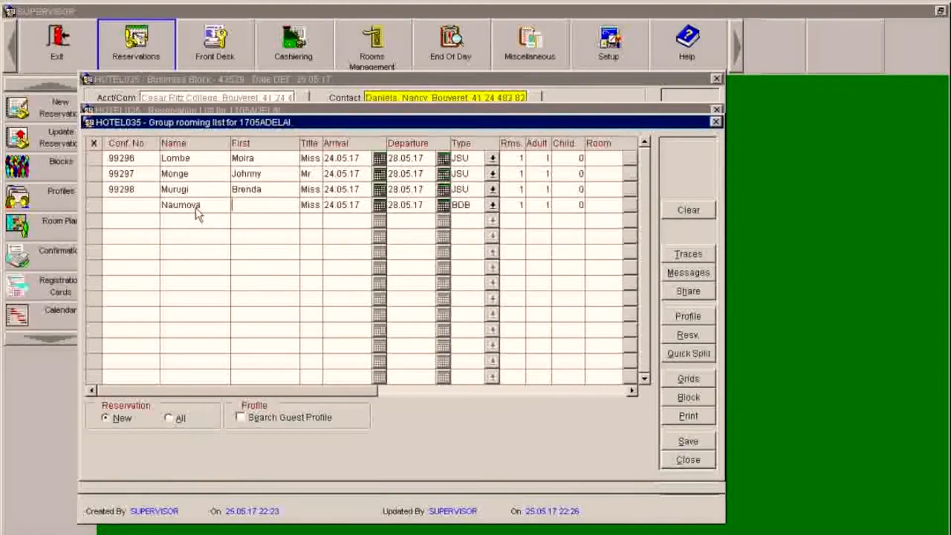
pyautogui.press('Tab')
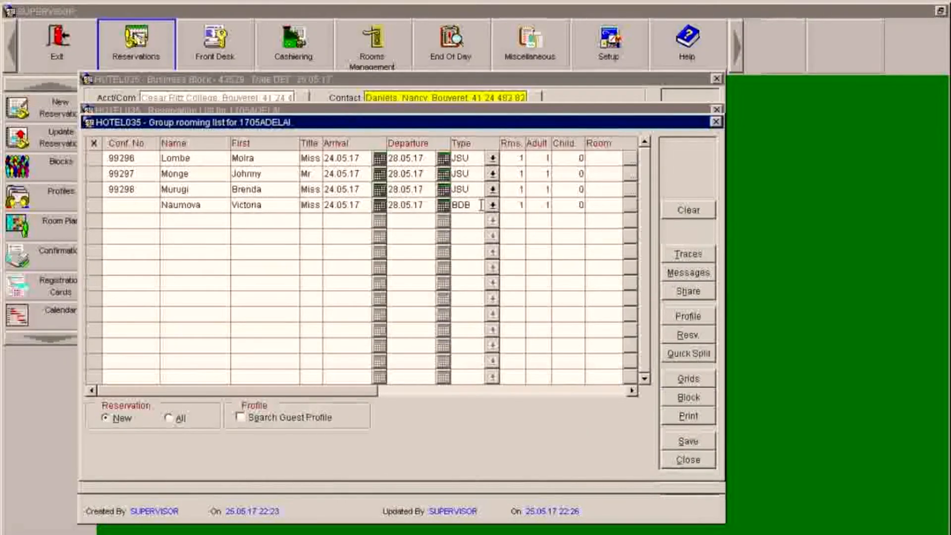
# - Add a fifth BDB guest with surname, first name and title Mr
pyautogui.click(207, 223)
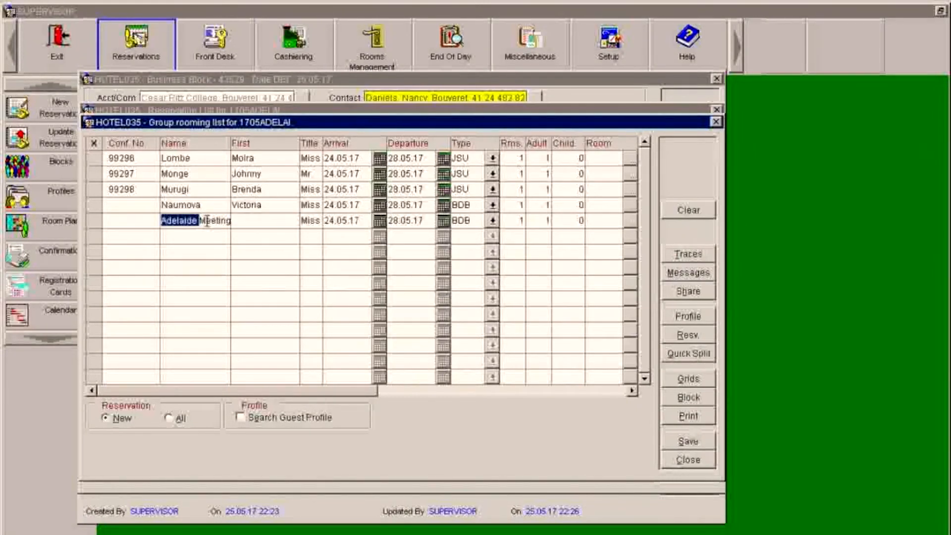
pyautogui.write('Truls')
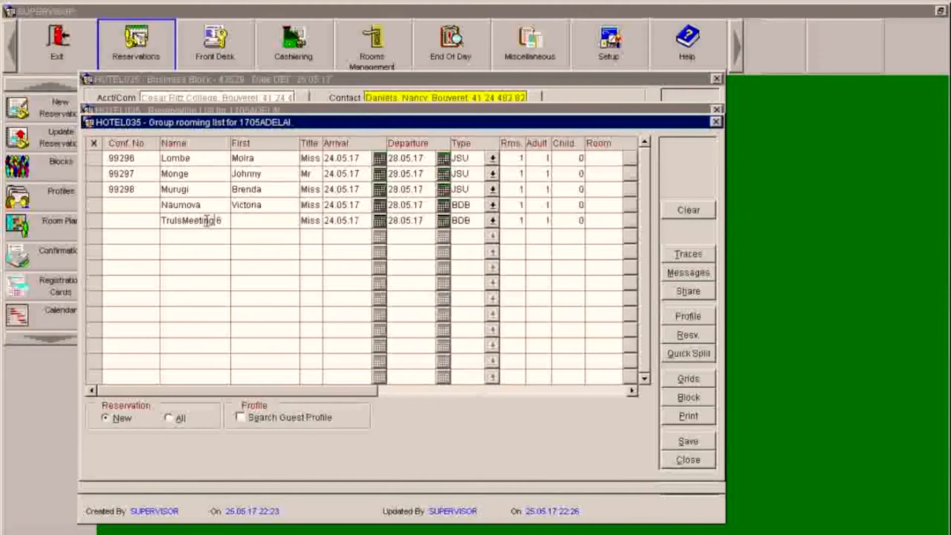
pyautogui.press('Delete')
pyautogui.press('BackSpace')
pyautogui.press('BackSpace')
pyautogui.press('BackSpace')
pyautogui.press('BackSpace')
pyautogui.press('Tab')
pyautogui.write('Neraal')
pyautogui.press('Tab')
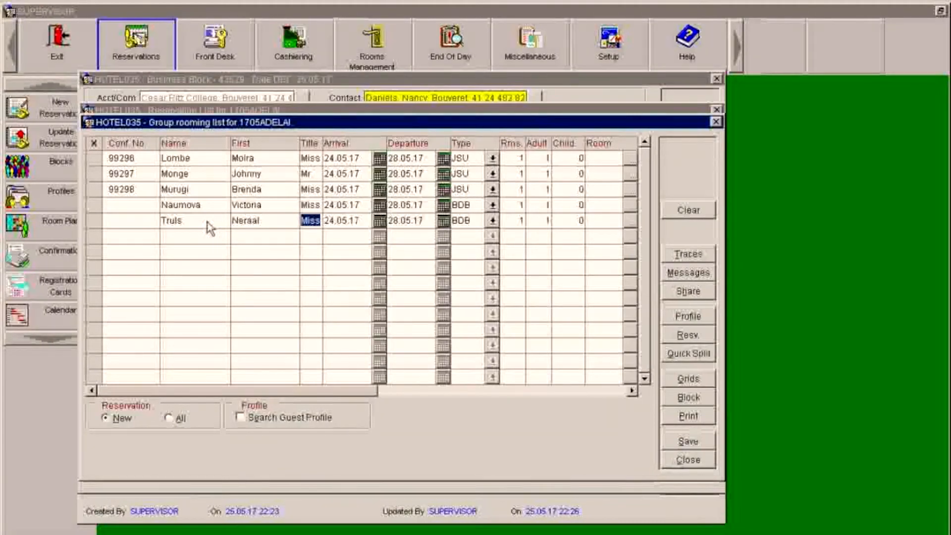
pyautogui.write('mr')
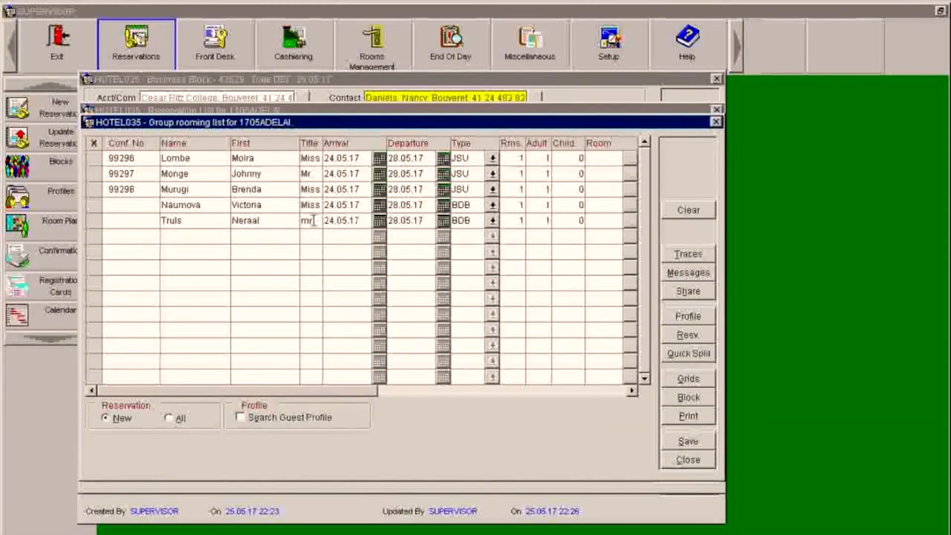
pyautogui.press('Tab')
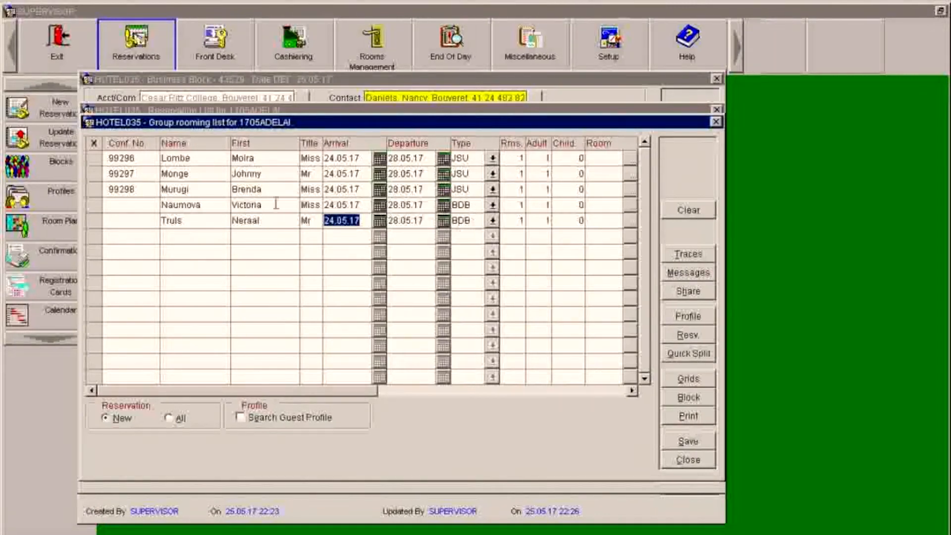
# - Add a sixth BDB guest with surname, first name and title Miss
pyautogui.click(203, 234)
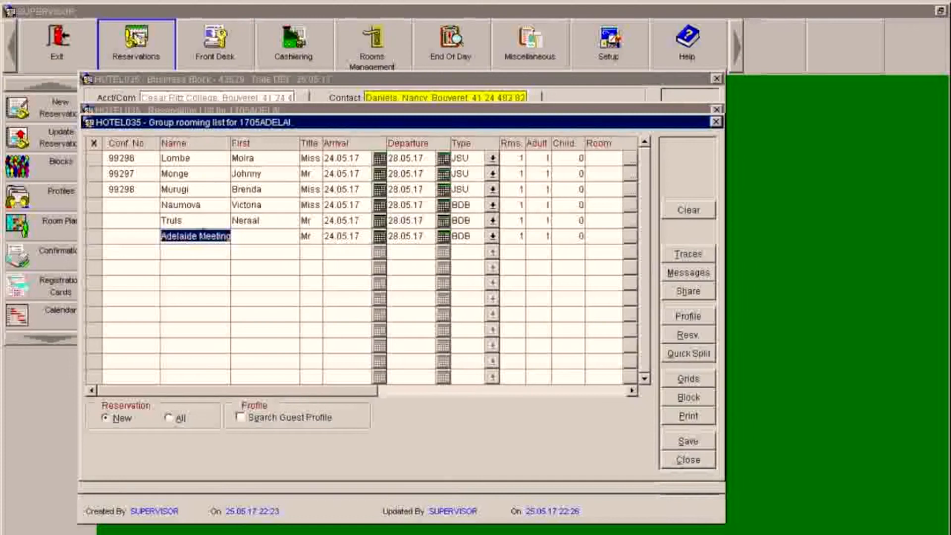
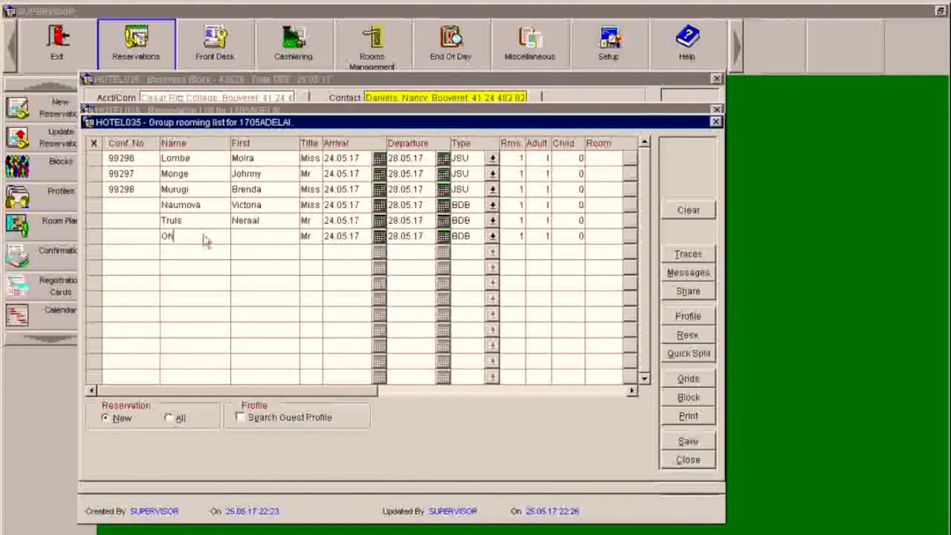
pyautogui.press('Tab')
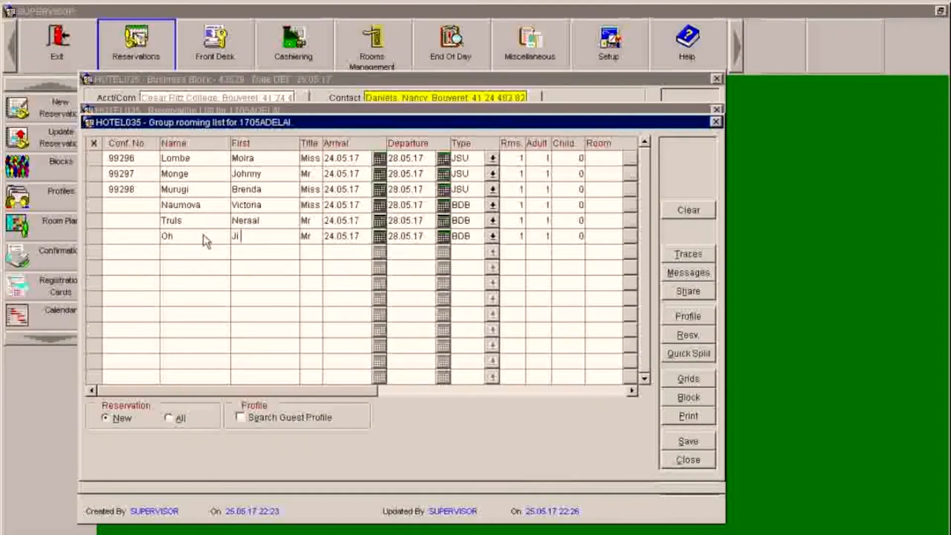
pyautogui.doubleClick(313, 236)
pyautogui.write('miss')
pyautogui.press('Tab')
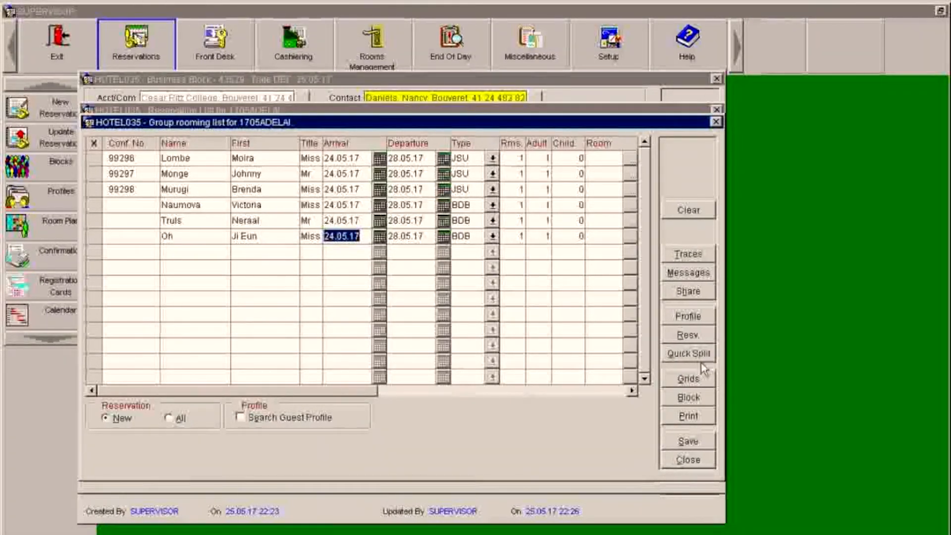
# - Create reservations for the new guests, extending confirmations to 99301, and start a seventh SUI row
pyautogui.click(687, 337)
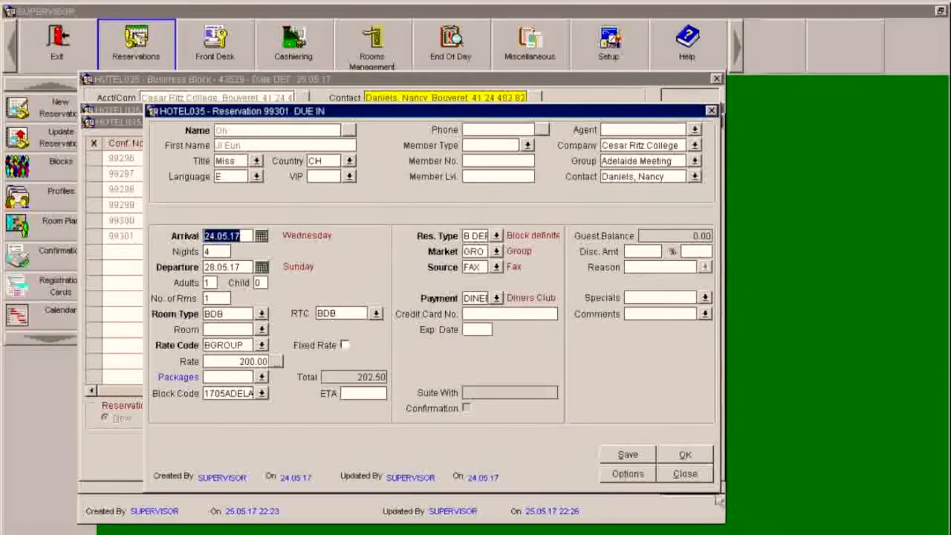
pyautogui.click(685, 475)
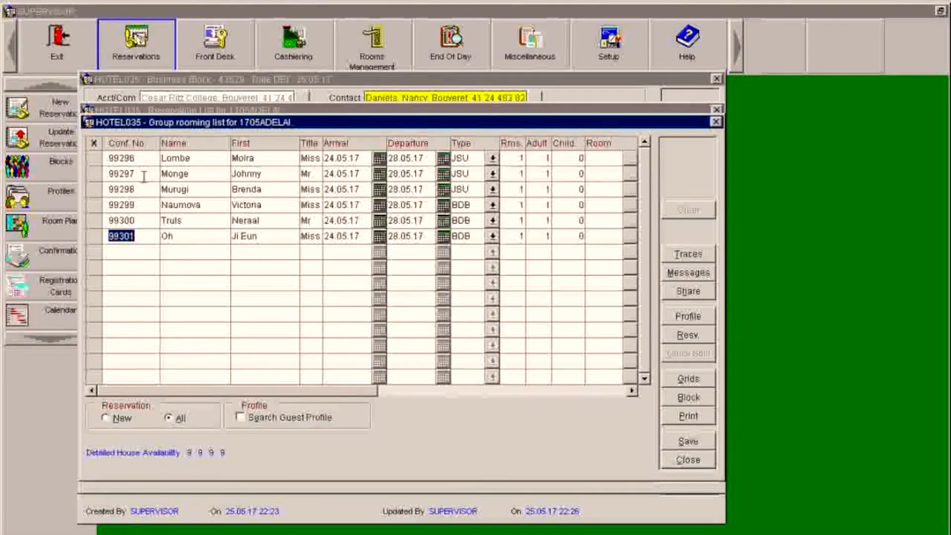
pyautogui.click(176, 252)
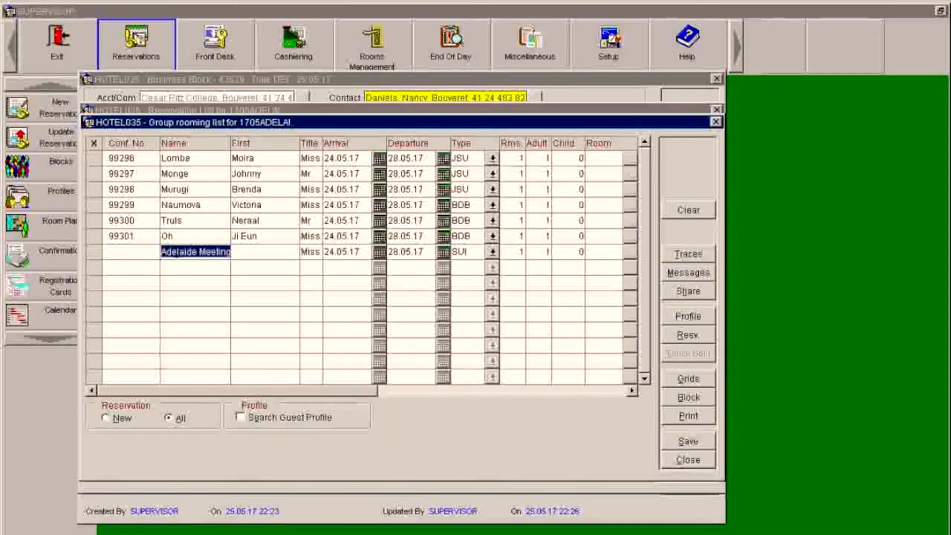
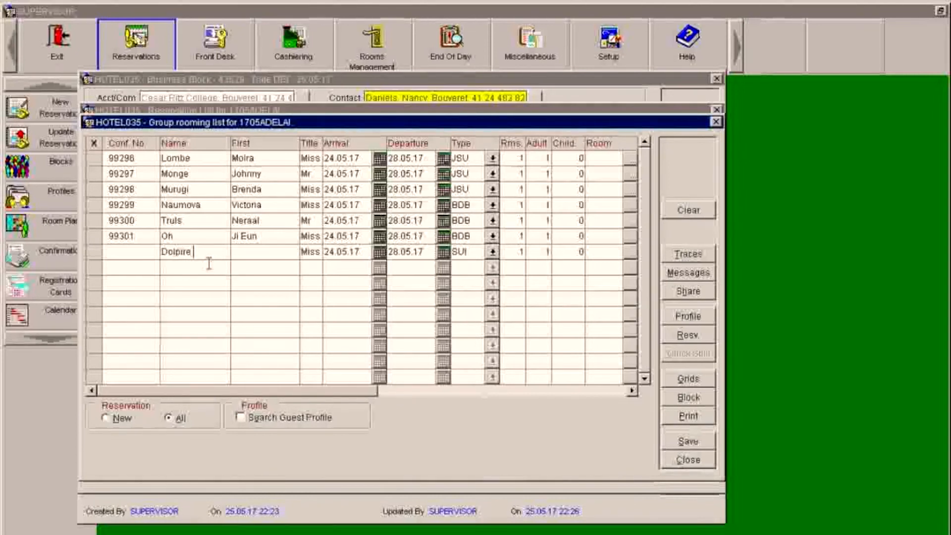
# - Enter the seventh guest's surname and first-name initial
pyautogui.press('Tab')
pyautogui.write('D')
# - Set title MrMrs with 2 adults and save, getting confirmation 99302
pyautogui.press('Tab')
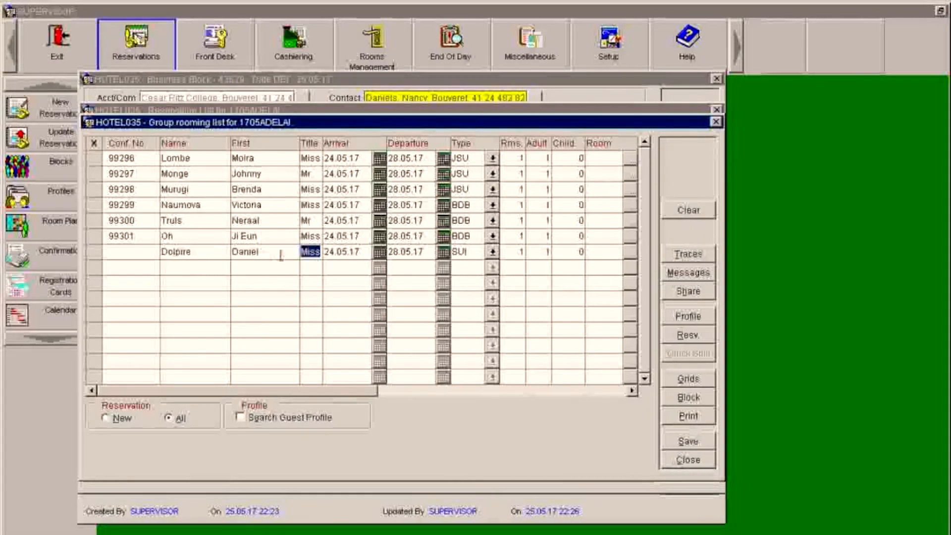
pyautogui.write('Mr')
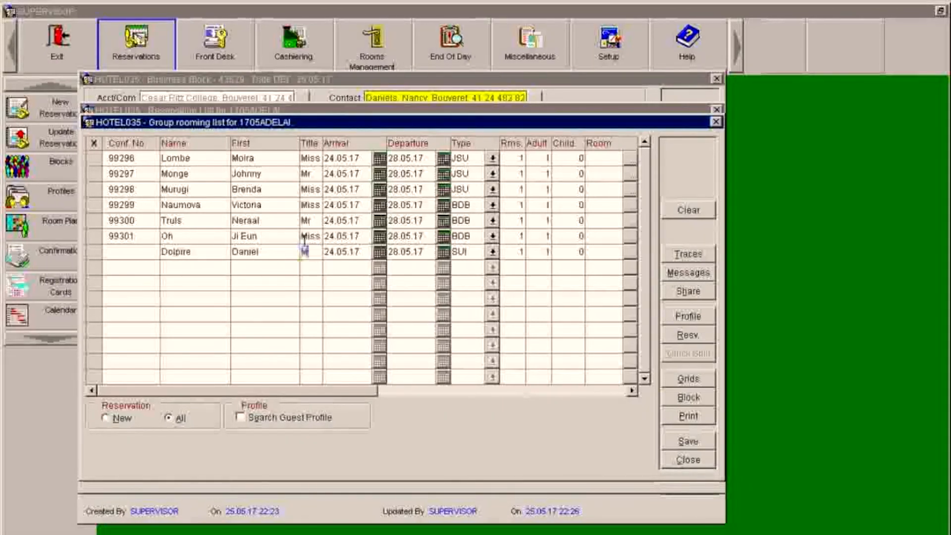
pyautogui.write('M')
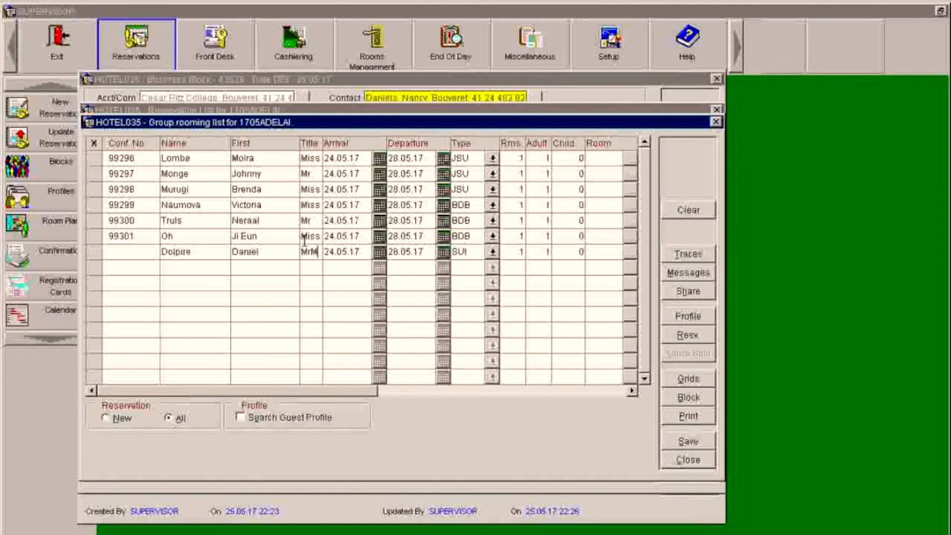
pyautogui.write('rs')
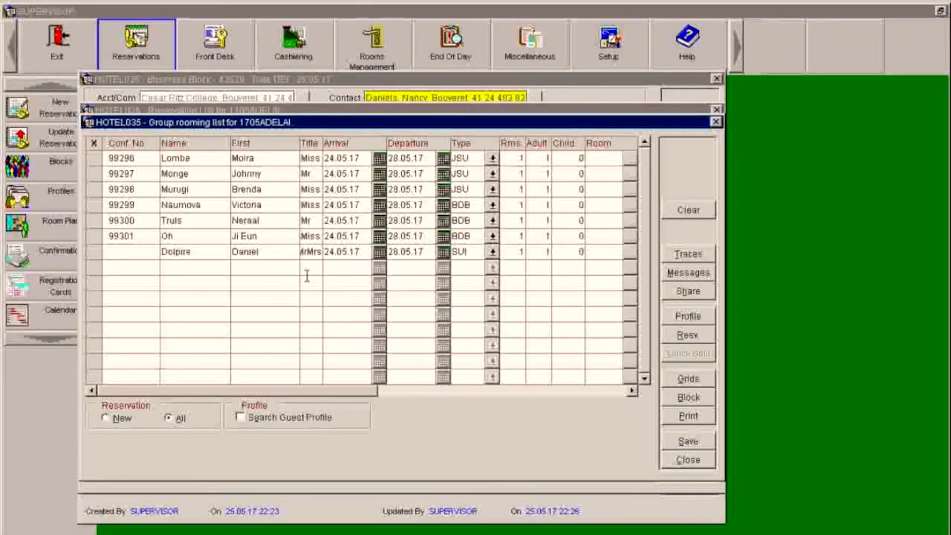
pyautogui.press('Tab')
pyautogui.click(311, 253)
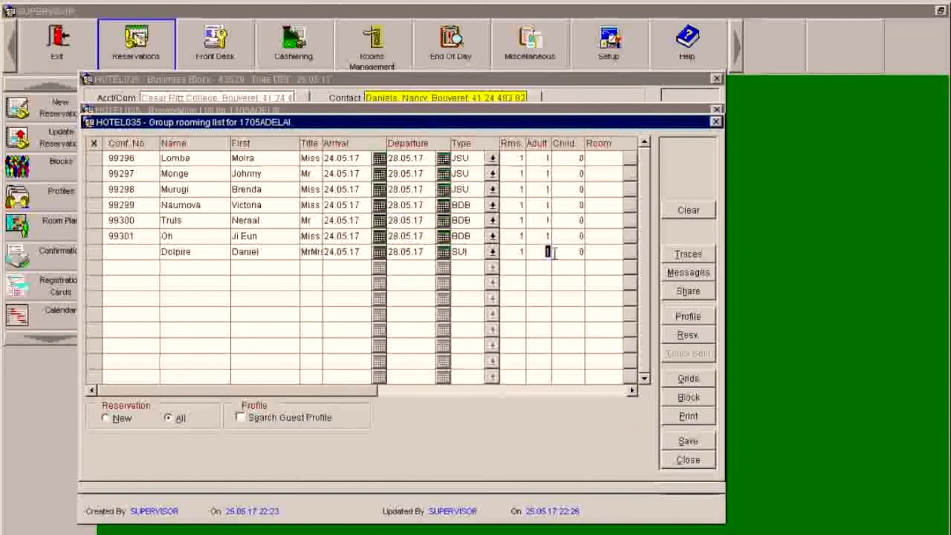
pyautogui.write('2')
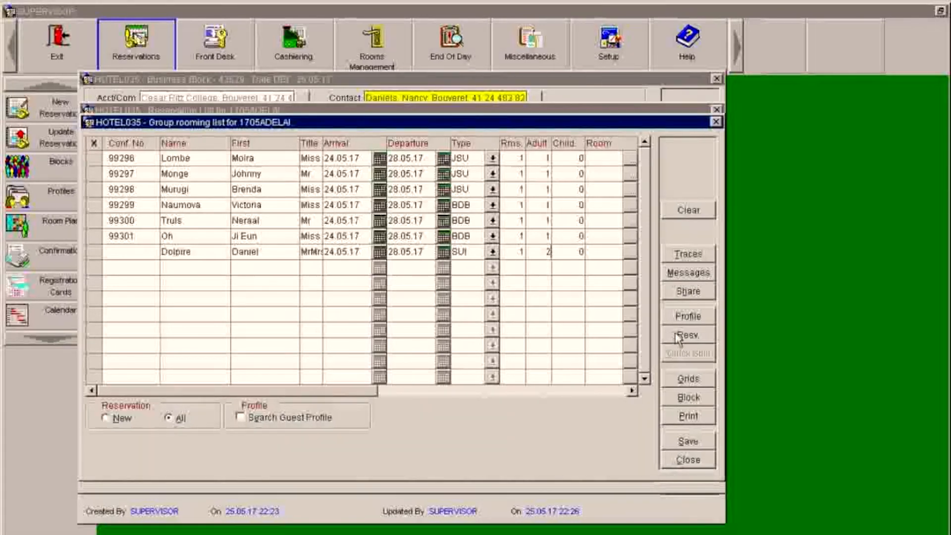
pyautogui.click(692, 441)
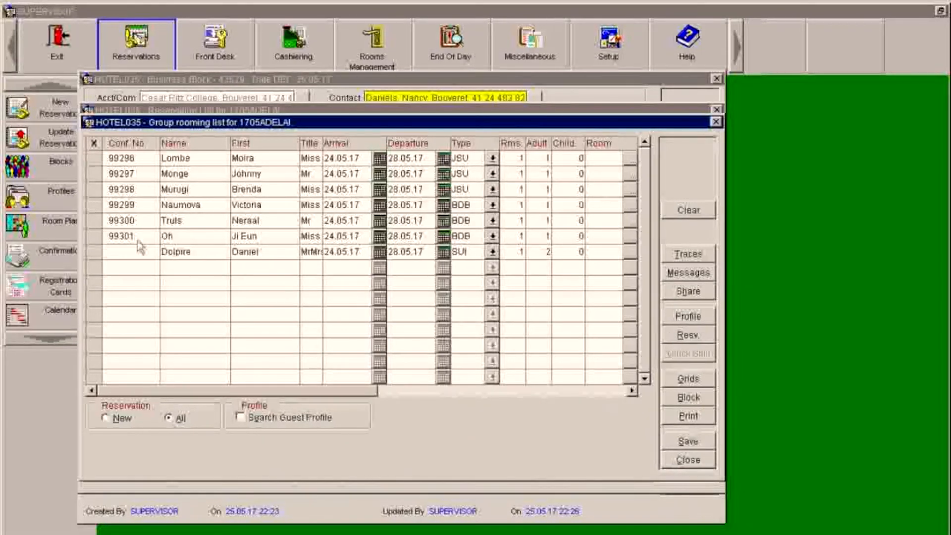
# - Add an eighth SUI guest row with the guest's surname and first name
pyautogui.click(178, 268)
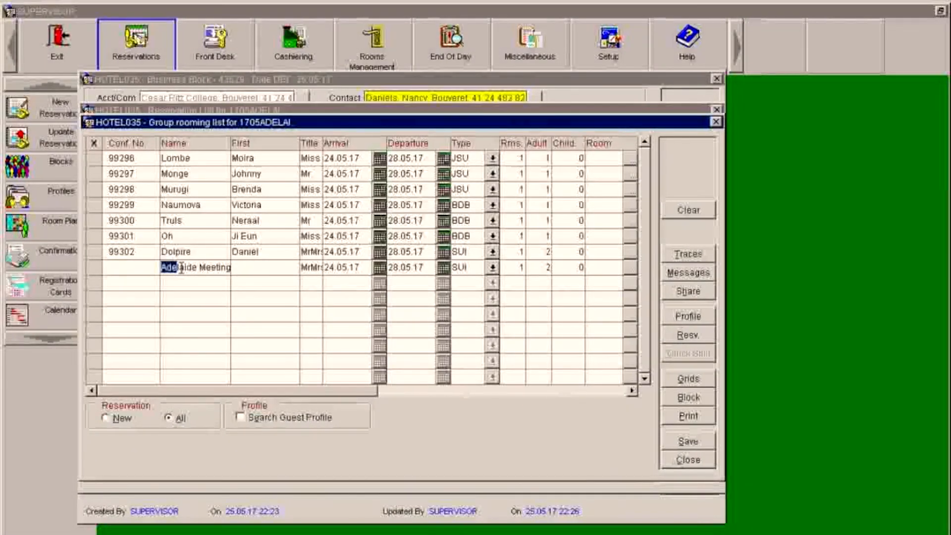
pyautogui.write('Pitt')
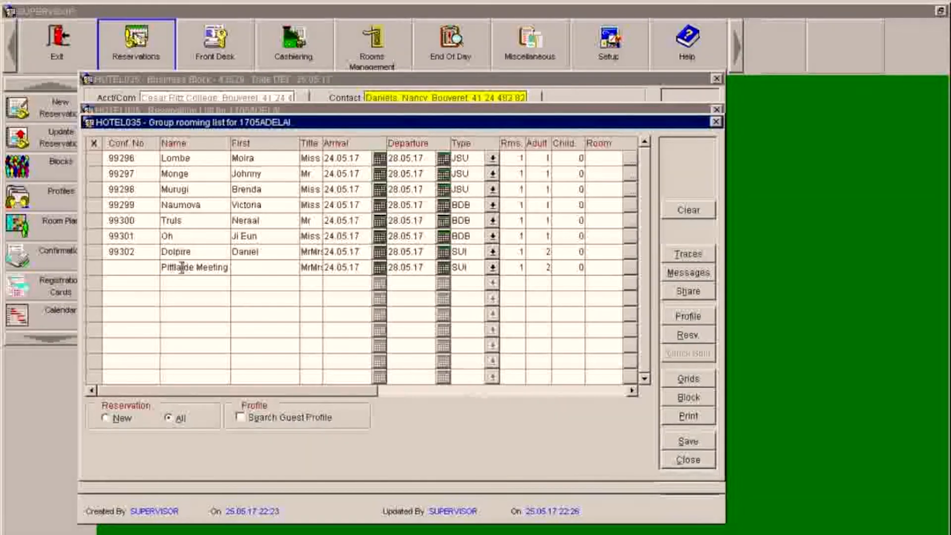
pyautogui.press('Delete')
pyautogui.press('Right')
pyautogui.press('Right')
pyautogui.press('Right')
pyautogui.press('Right')
pyautogui.press('Right')
pyautogui.press('Right')
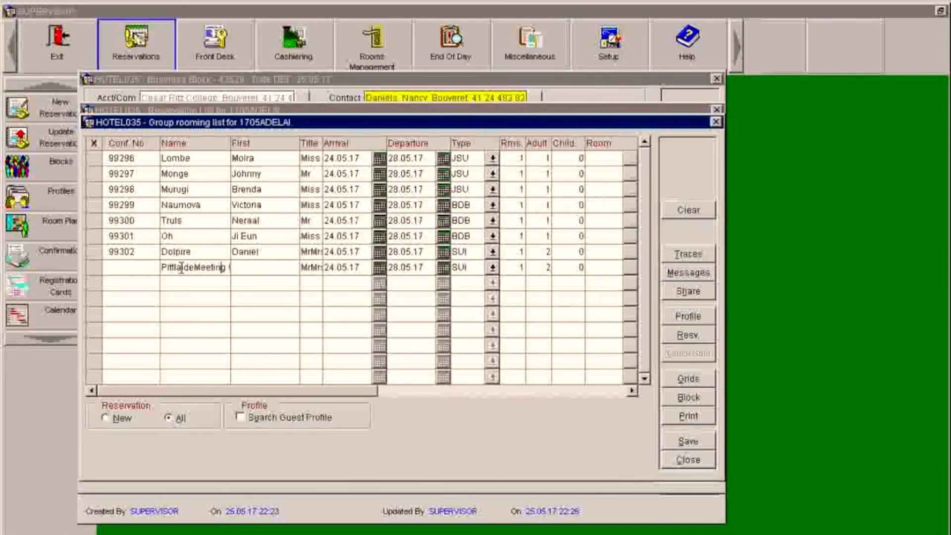
pyautogui.press('BackSpace')
pyautogui.press('Delete')
pyautogui.press('BackSpace')
pyautogui.press('BackSpace')
pyautogui.press('BackSpace')
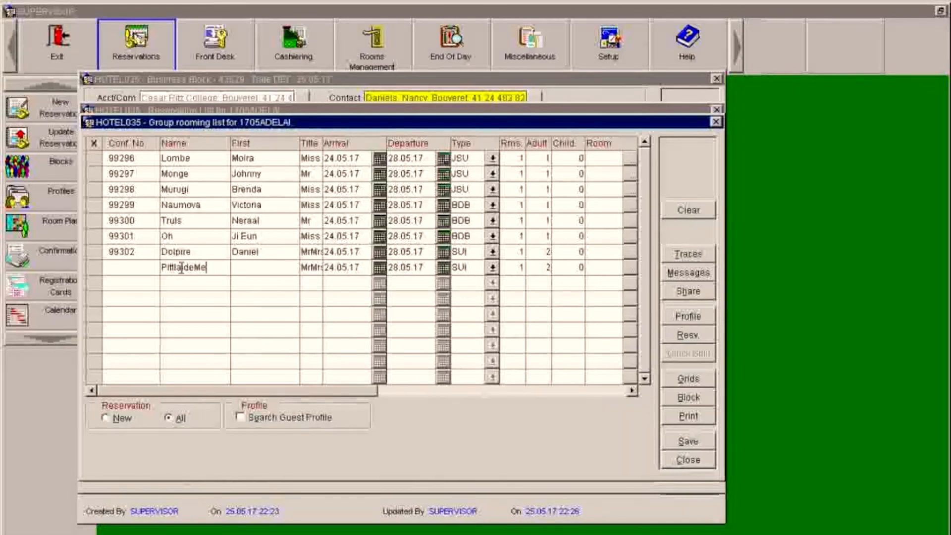
pyautogui.press('BackSpace')
pyautogui.press('BackSpace')
pyautogui.press('BackSpace')
pyautogui.press('BackSpace')
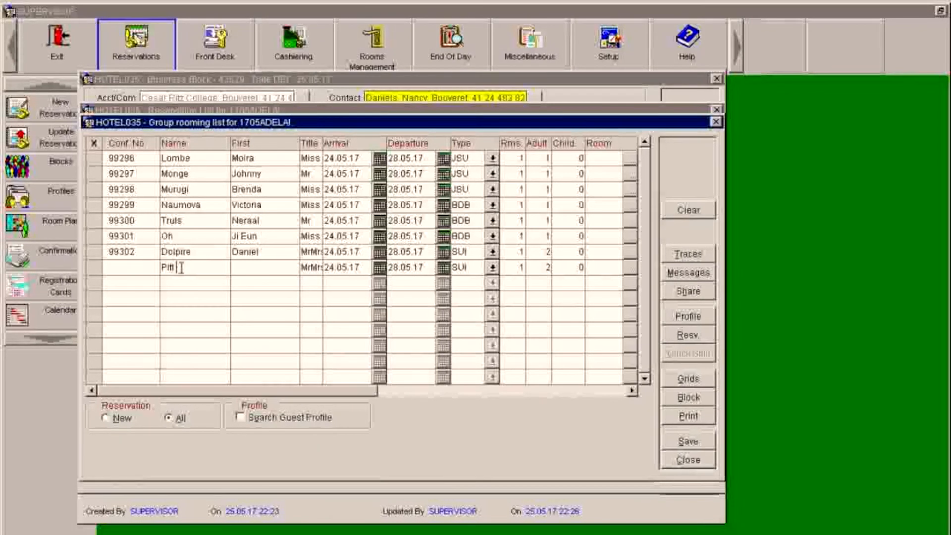
pyautogui.press('Tab')
pyautogui.write('Brad')
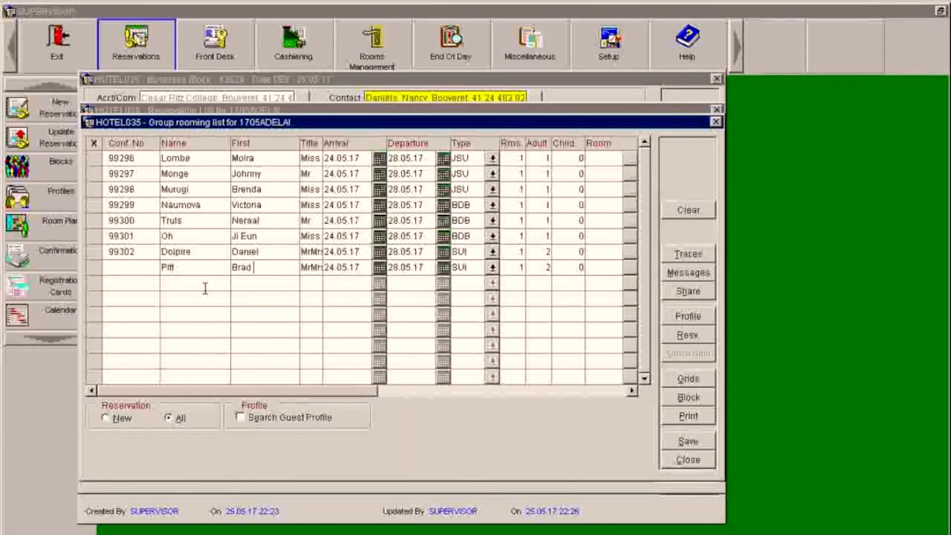
pyautogui.press('Tab')
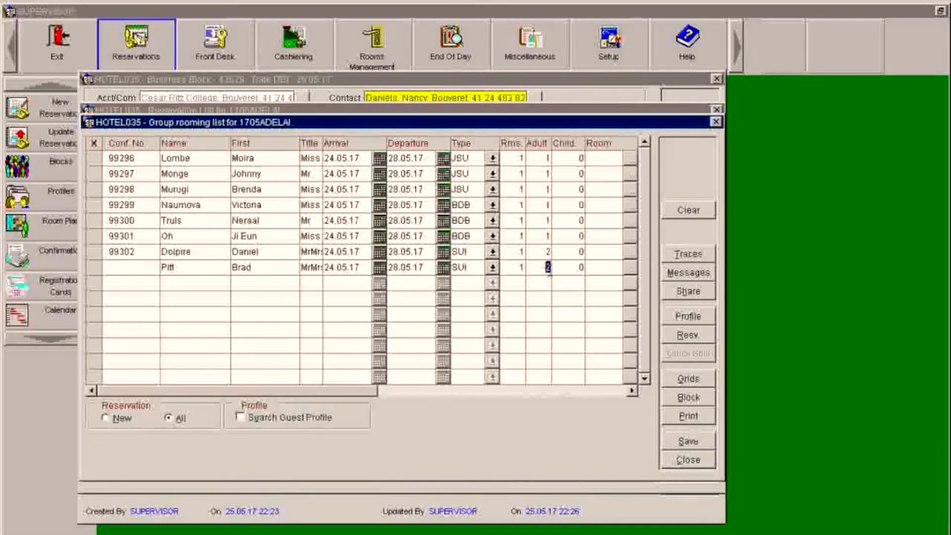
# - Add a ninth SUI guest with surname, first name and title corrected to Mr
pyautogui.click(201, 285)
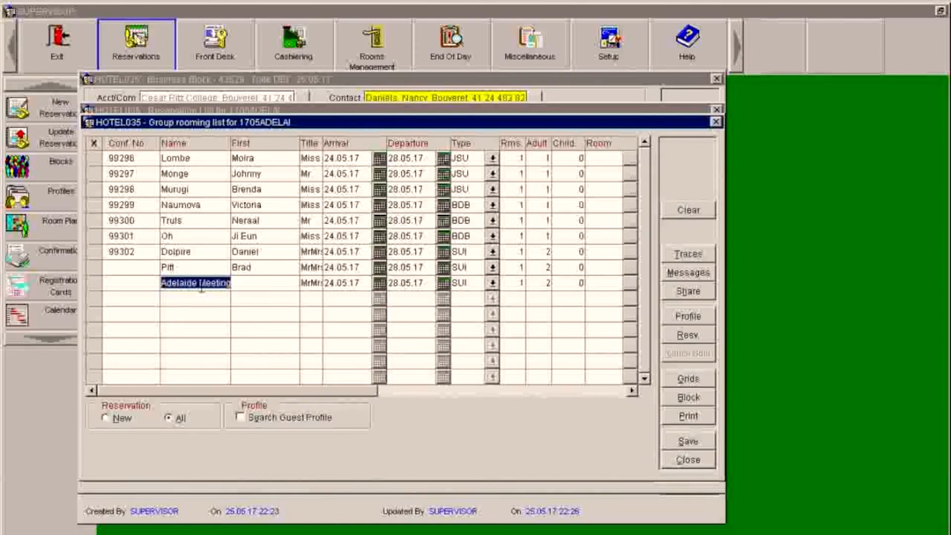
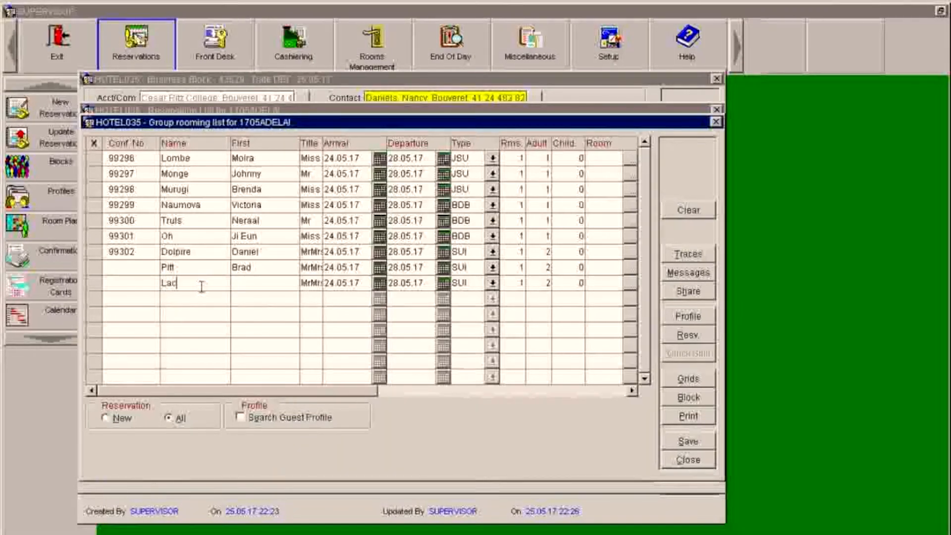
pyautogui.press('Tab')
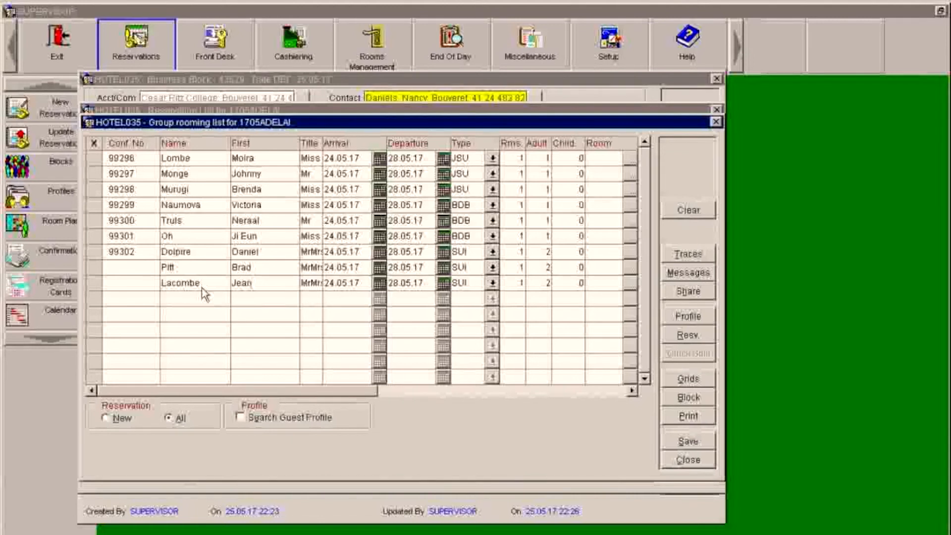
pyautogui.press('Tab')
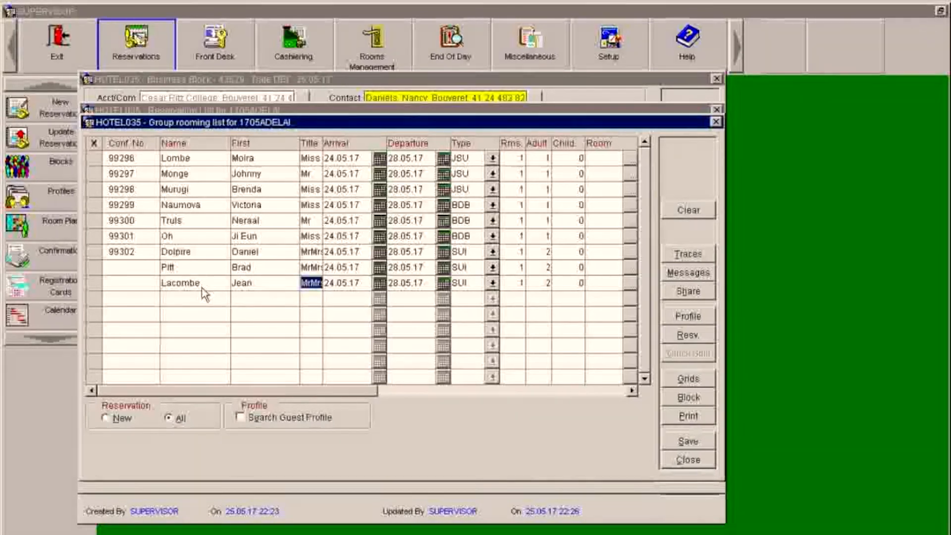
pyautogui.doubleClick(174, 282)
pyautogui.doubleClick(263, 283)
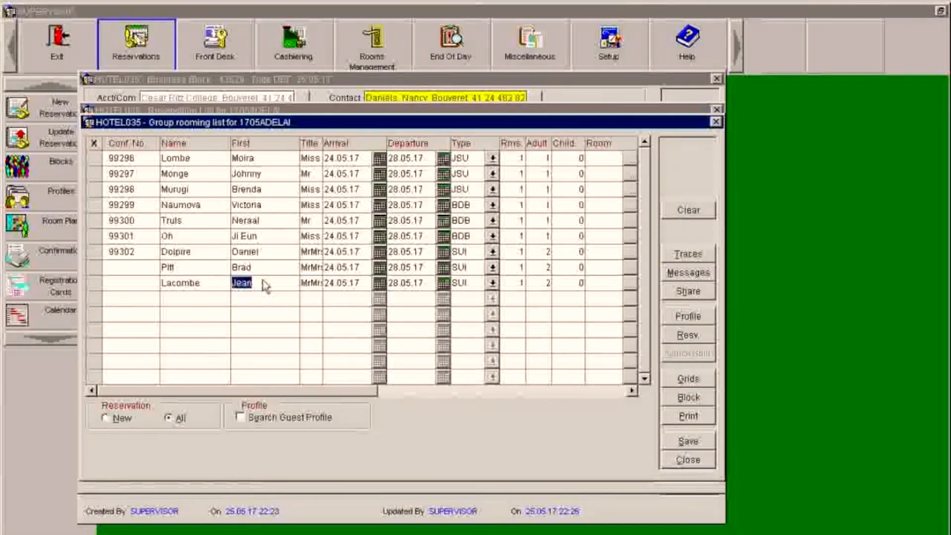
pyautogui.doubleClick(312, 280)
pyautogui.write('Mr')
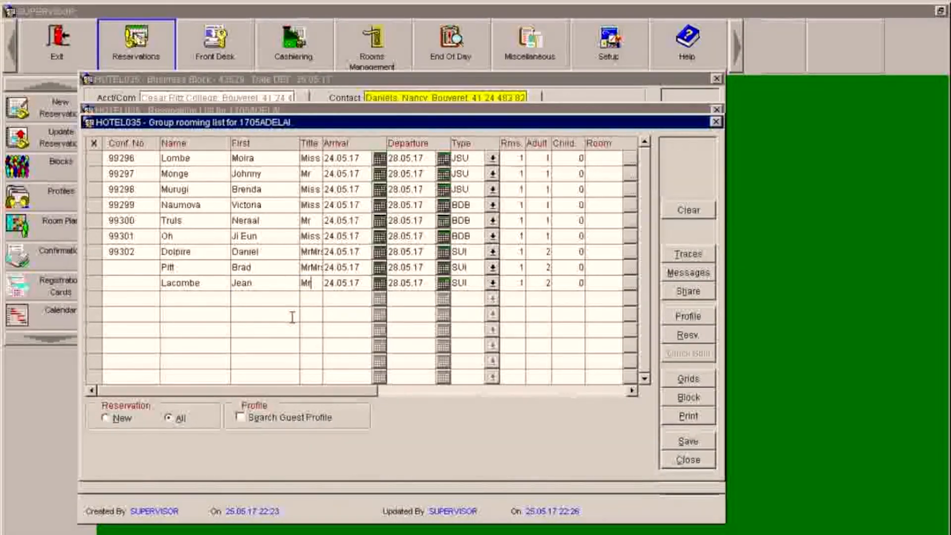
pyautogui.press('Tab')
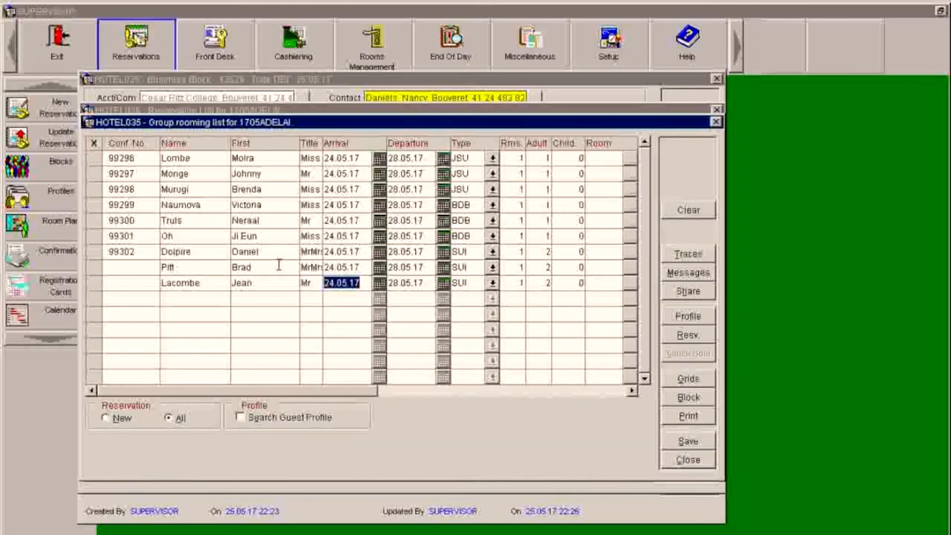
# - Select the last suite booking for sharing and save the pending changes (confirmations 99303–99304)
pyautogui.doubleClick(187, 283)
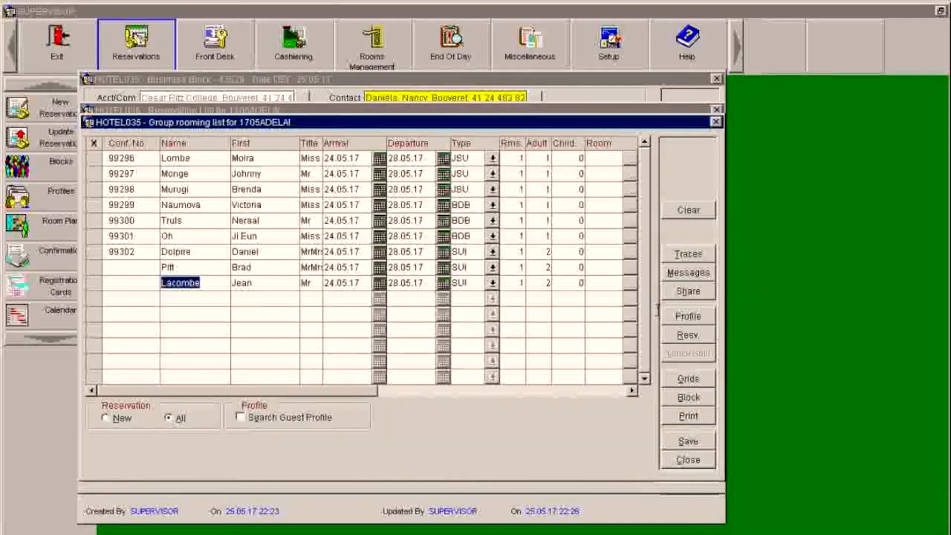
pyautogui.click(687, 295)
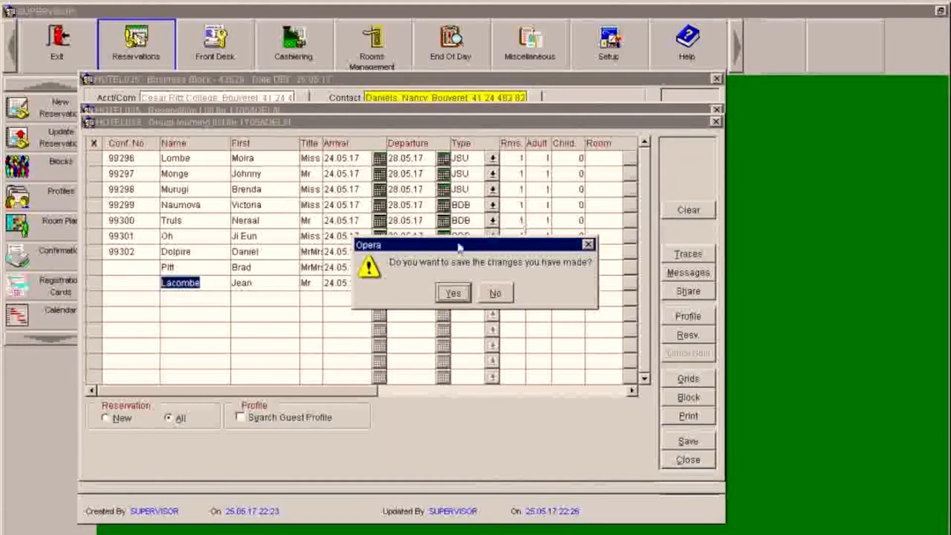
pyautogui.click(452, 294)
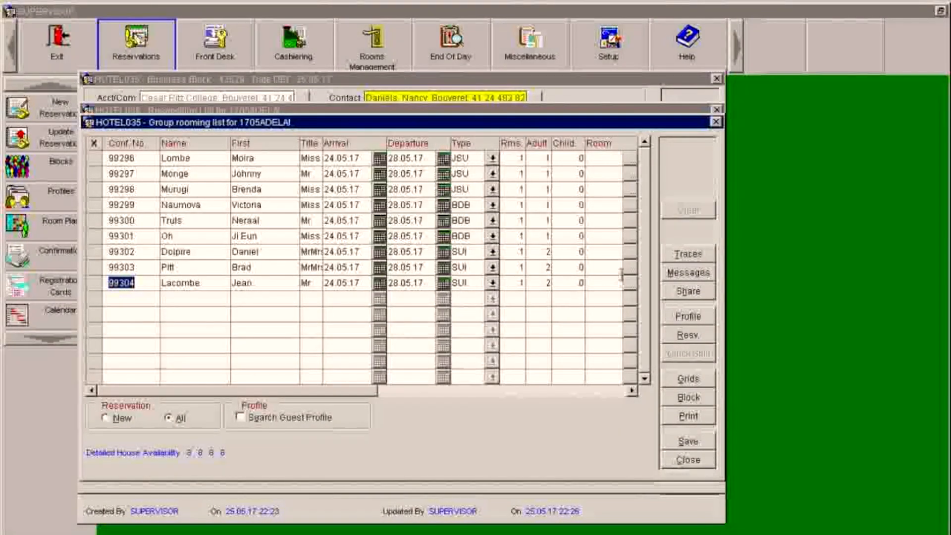
# - Combine a share into confirmation 99304's suite, copying payment, Res. Type B DEF, and search profiles
pyautogui.click(678, 291)
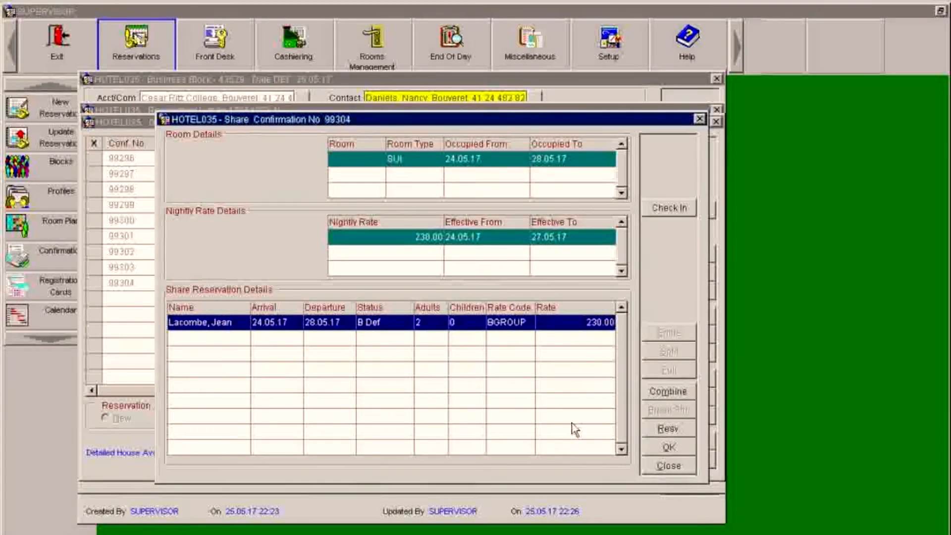
pyautogui.click(667, 394)
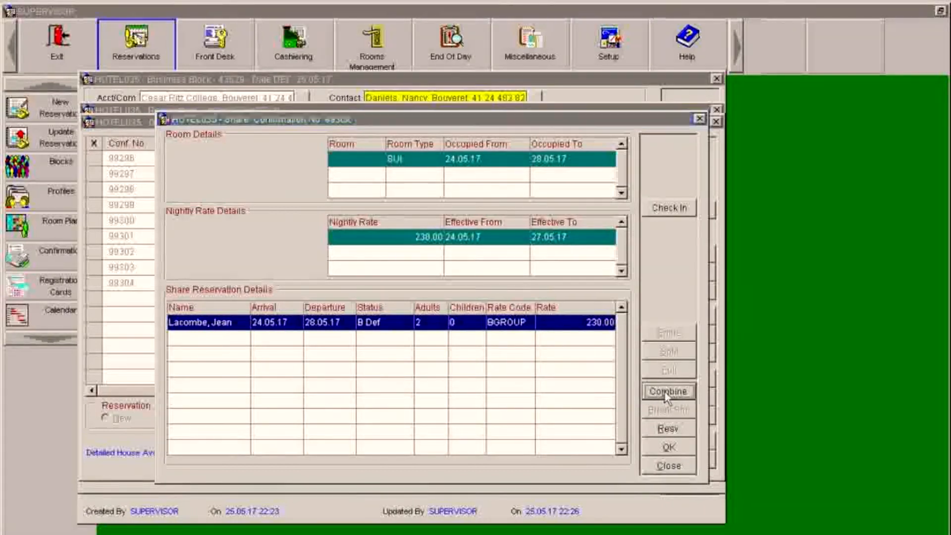
pyautogui.click(453, 294)
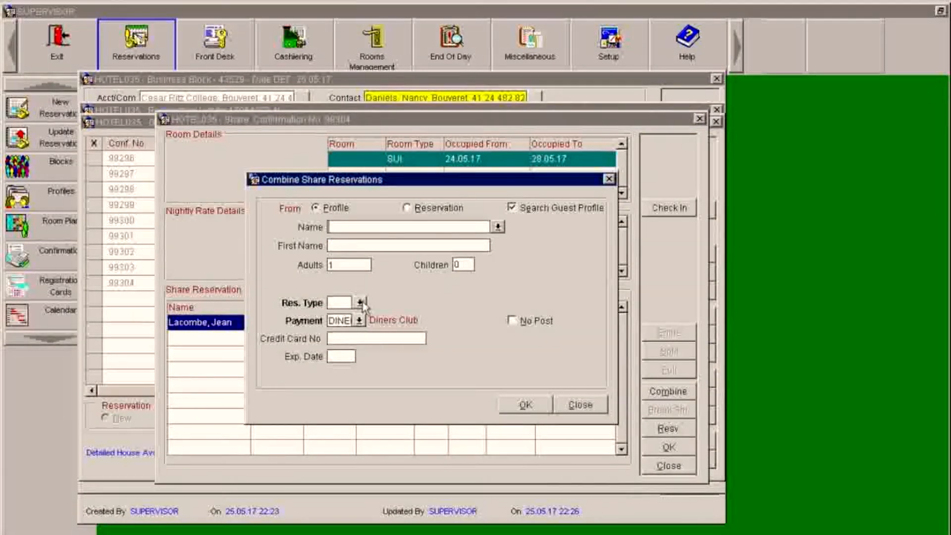
pyautogui.click(360, 302)
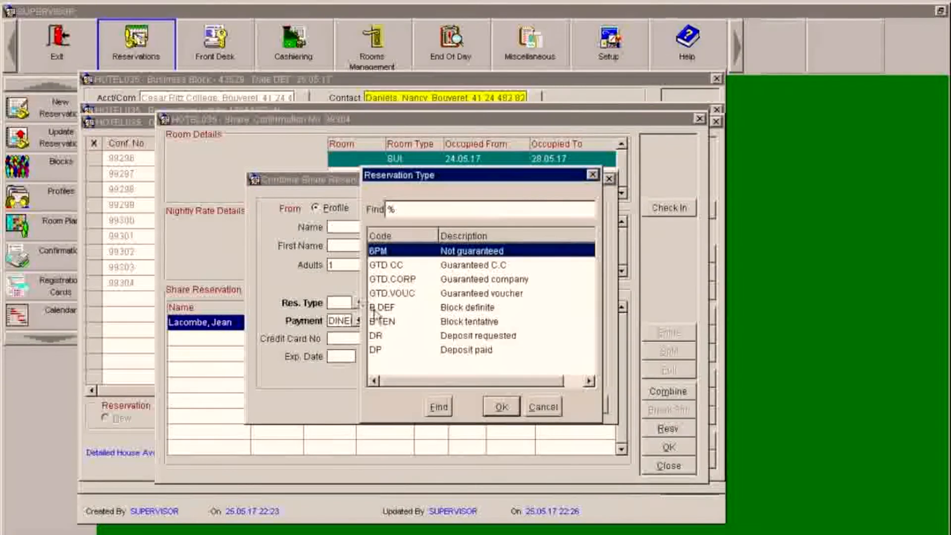
pyautogui.click(445, 309)
pyautogui.click(501, 408)
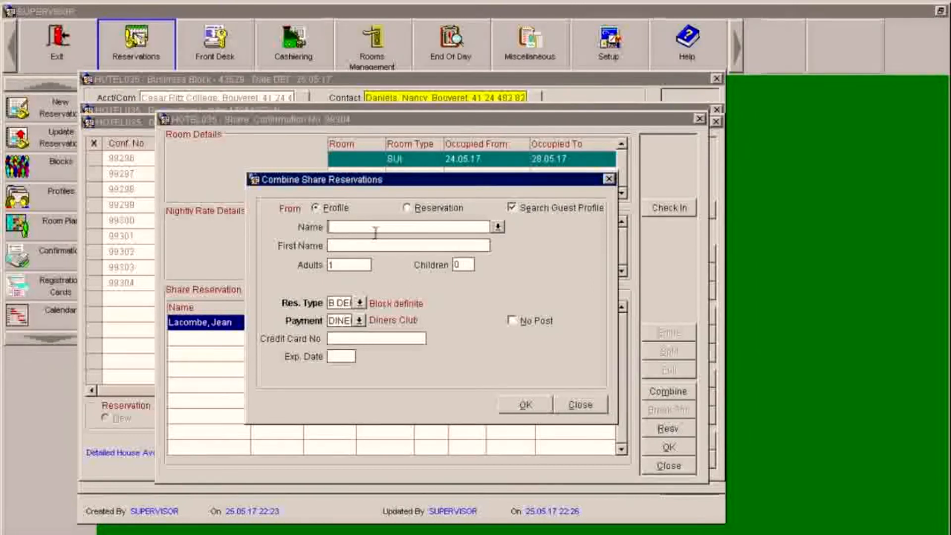
pyautogui.click(354, 227)
pyautogui.click(498, 227)
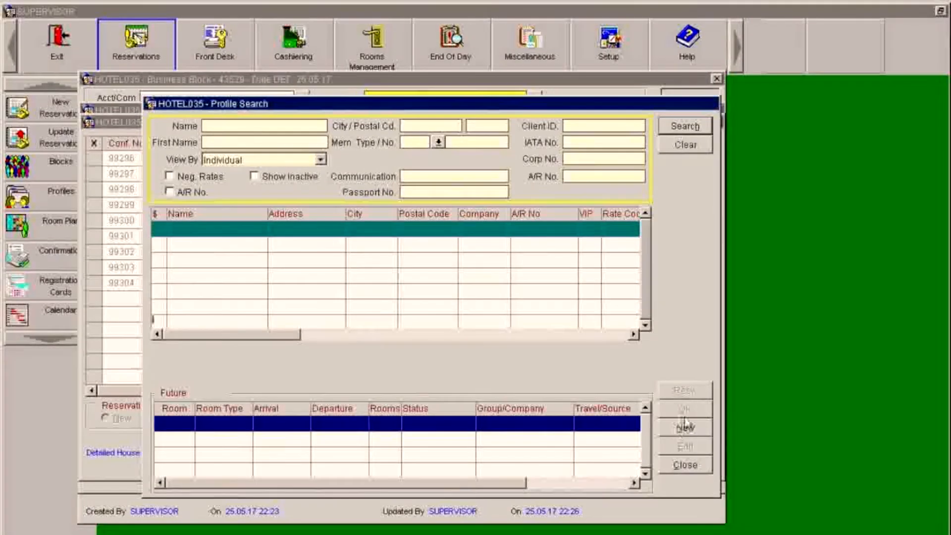
# - Create a new Individual Profile with the sharer's last and first names and confirm it
pyautogui.click(686, 428)
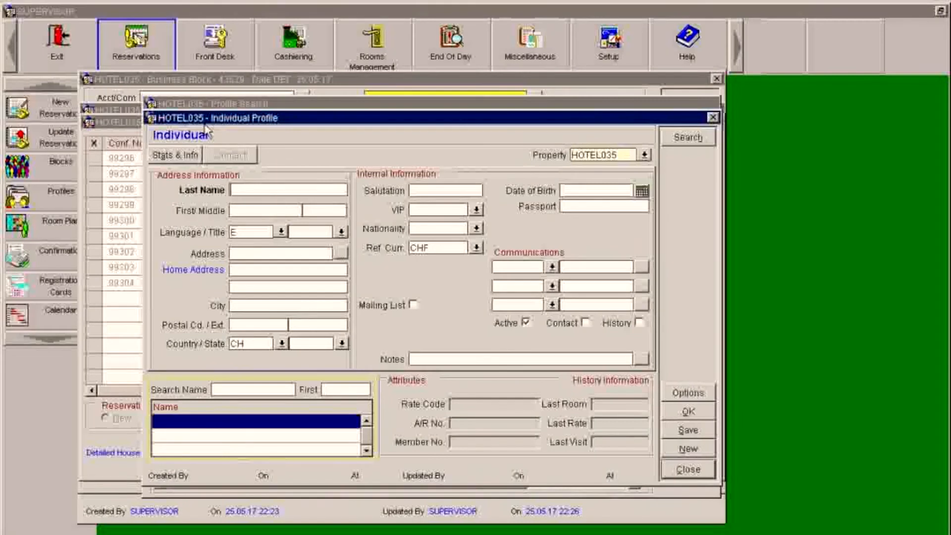
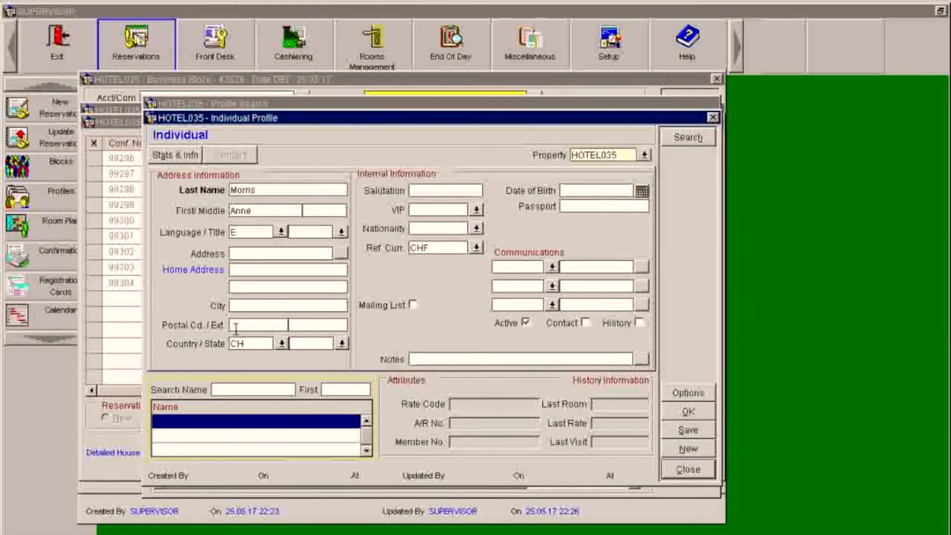
pyautogui.click(693, 414)
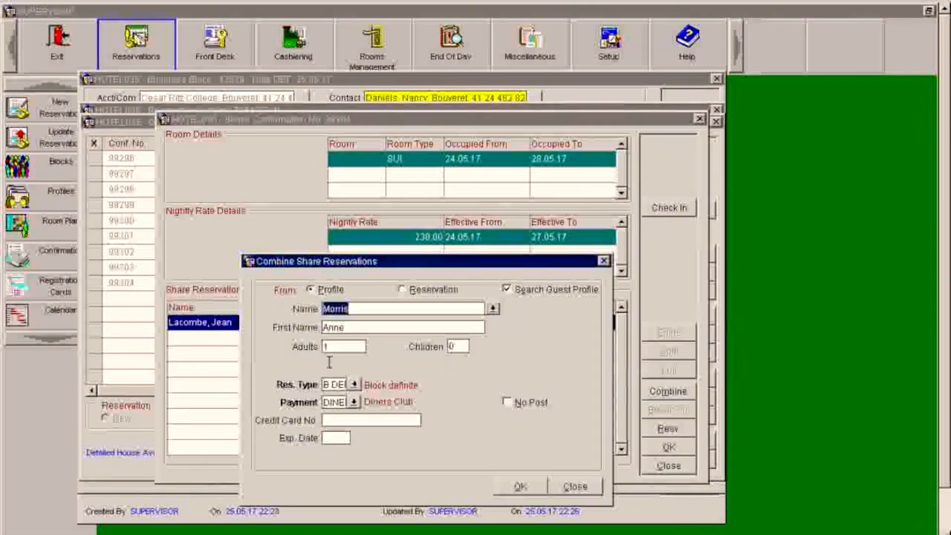
# - Set the sharer's adults to 0 and combine them into the suite
pyautogui.click(358, 347)
pyautogui.press('BackSpace')
pyautogui.write('0')
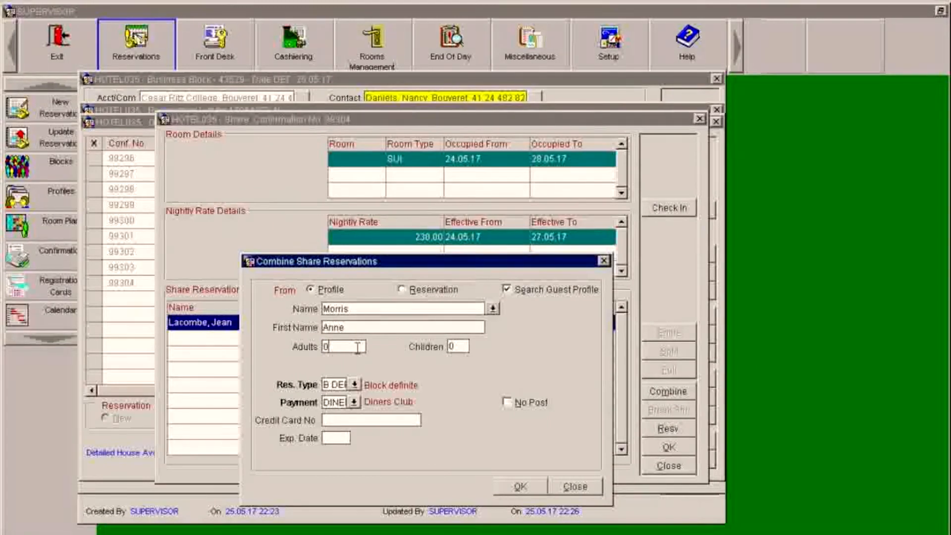
pyautogui.press('Tab')
pyautogui.click(511, 488)
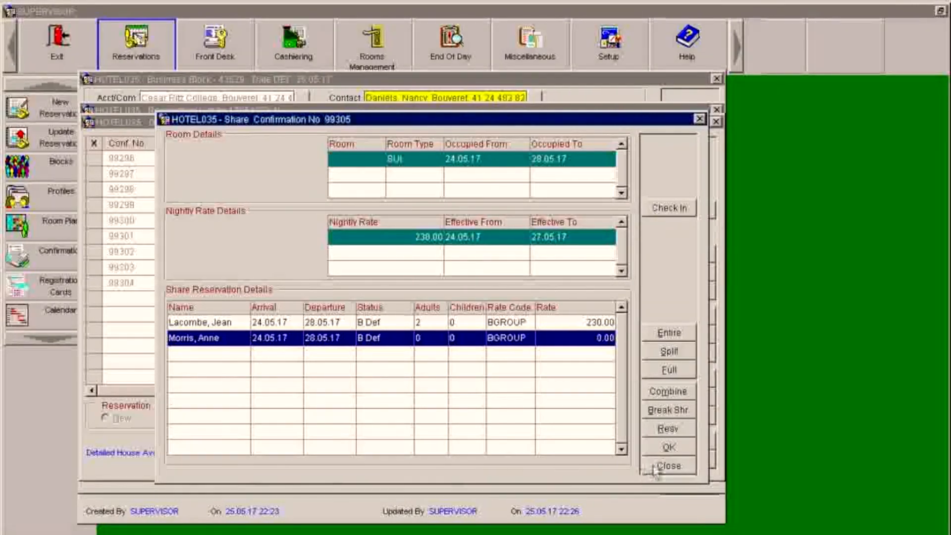
# - Save the rooming list with the sharer's tenth SUI row at 230.00 and close it
pyautogui.click(667, 448)
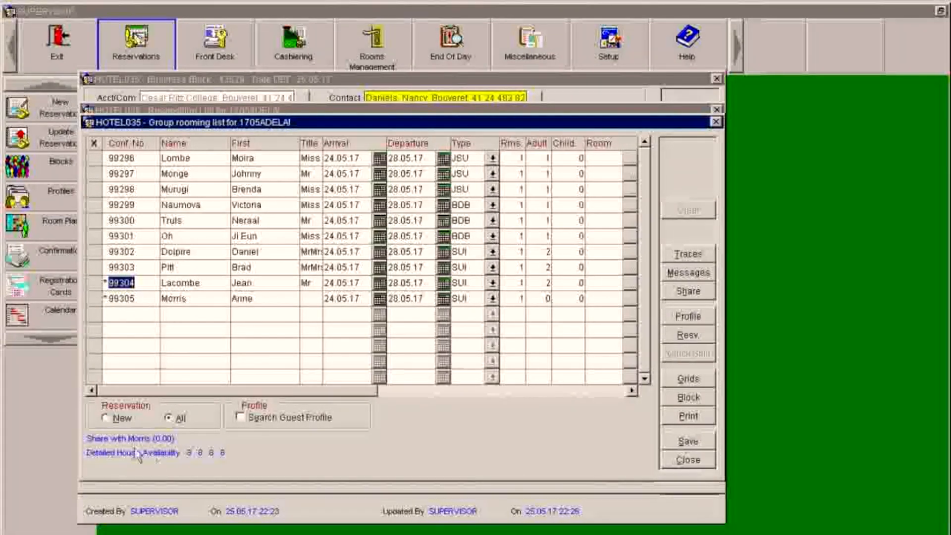
pyautogui.click(173, 299)
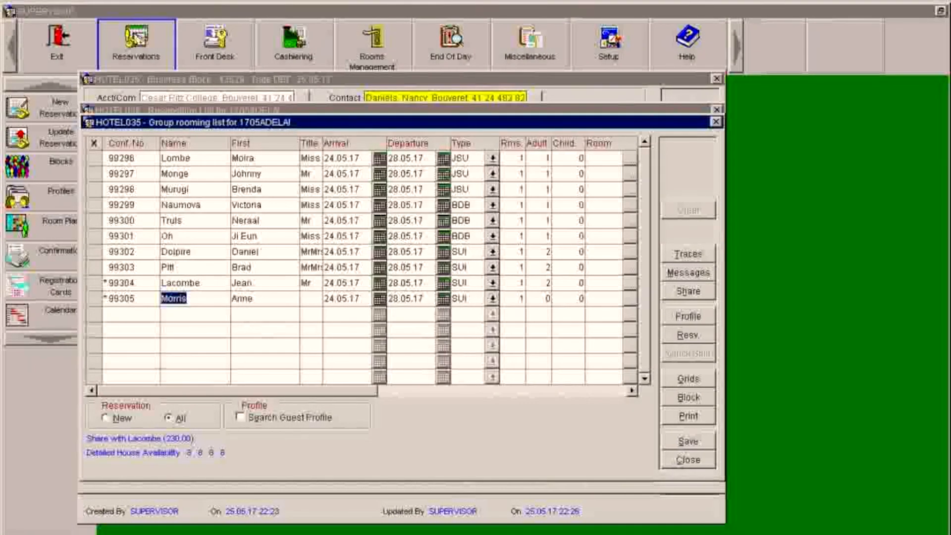
pyautogui.click(690, 442)
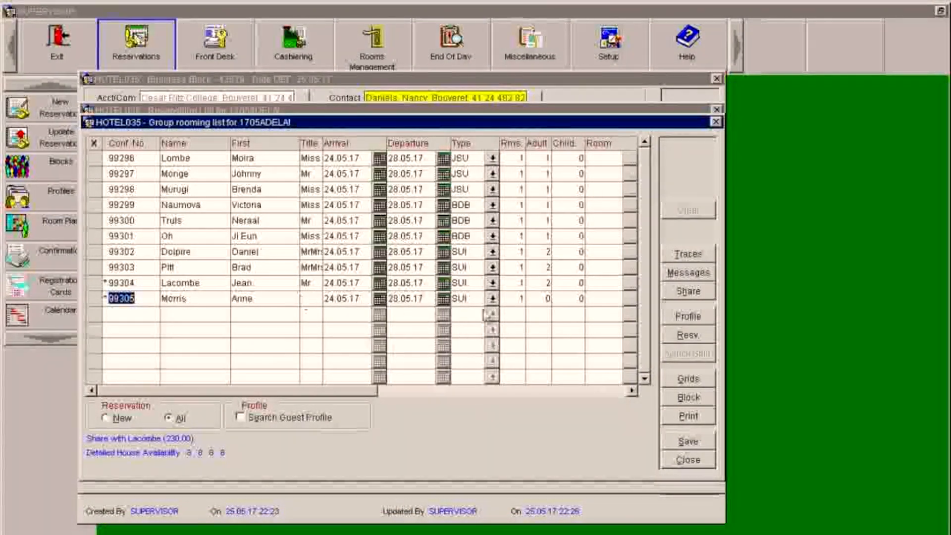
pyautogui.click(687, 461)
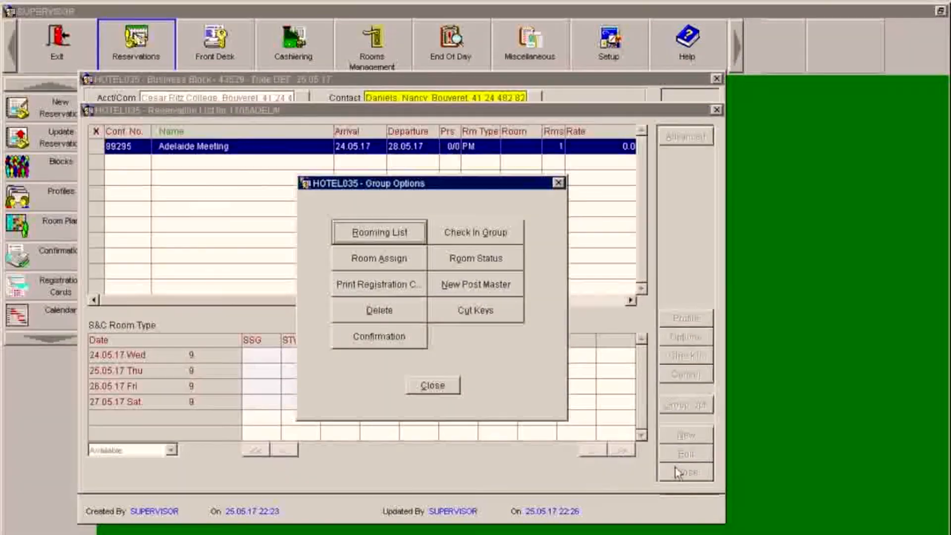
# - Close Group Options and browse the Adelaide Meeting reservation list for 1705ADELAI
pyautogui.click(433, 386)
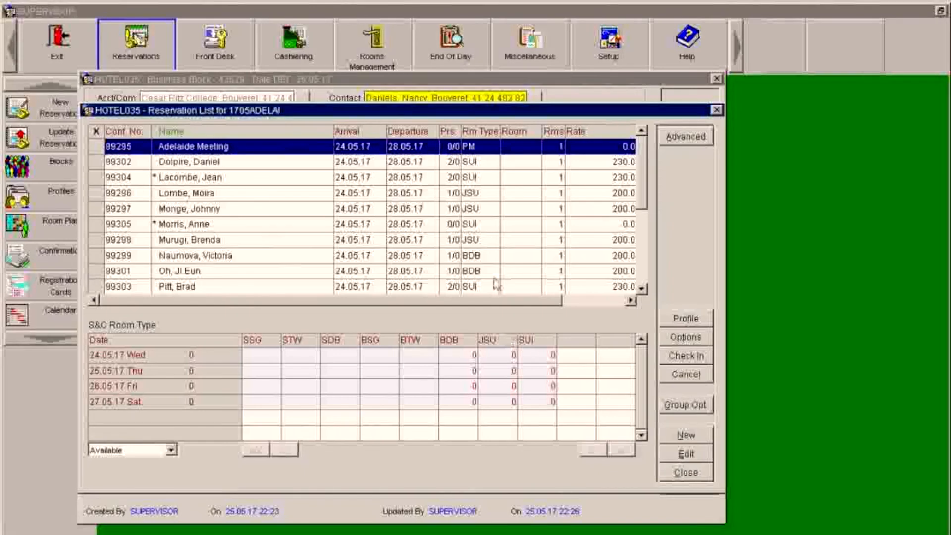
pyautogui.click(642, 290)
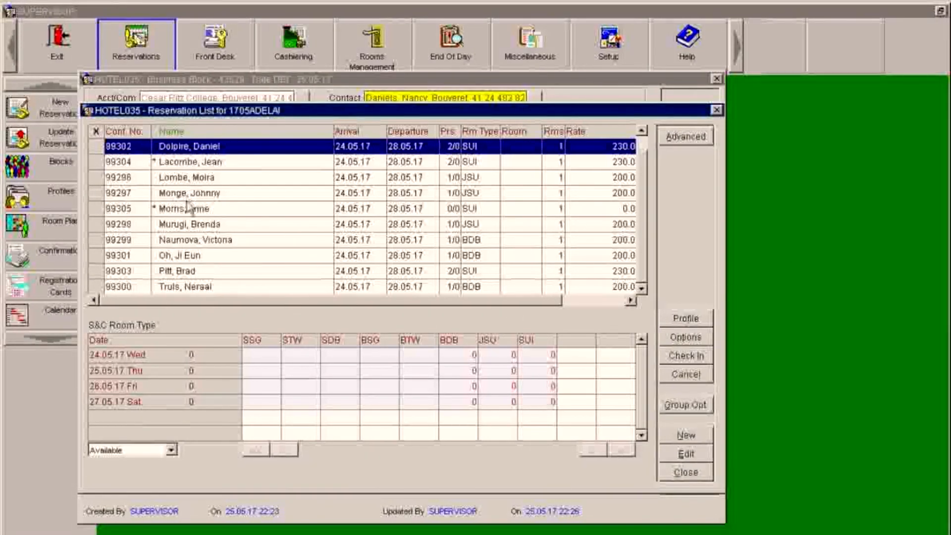
pyautogui.click(641, 130)
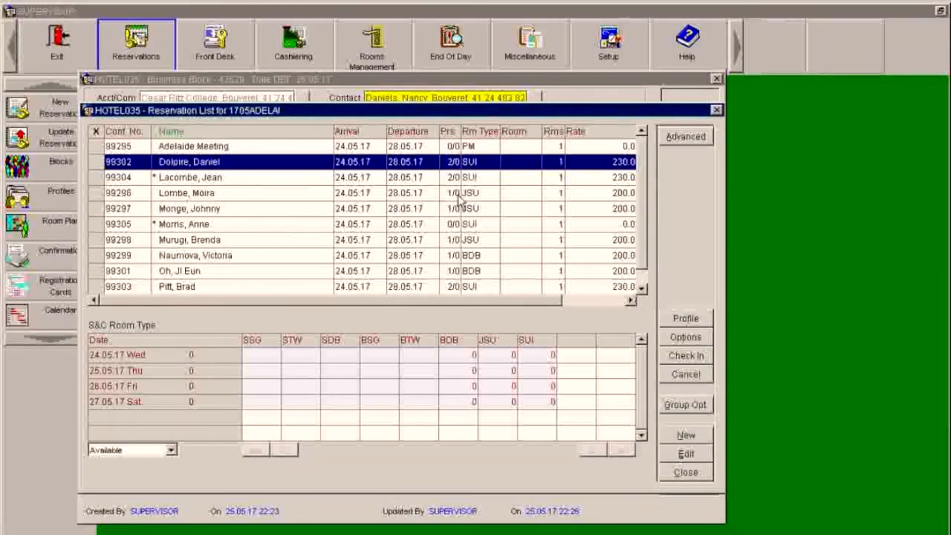
pyautogui.click(237, 147)
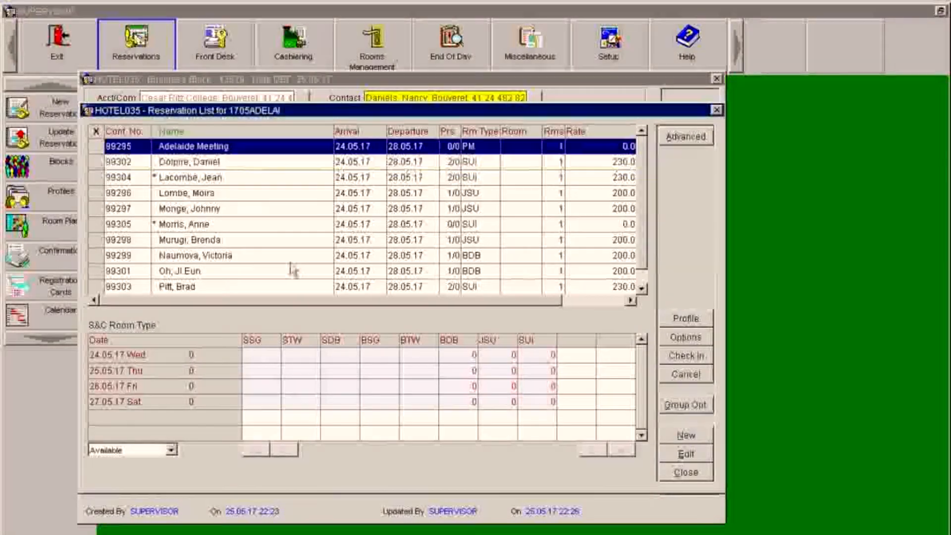
pyautogui.click(292, 270)
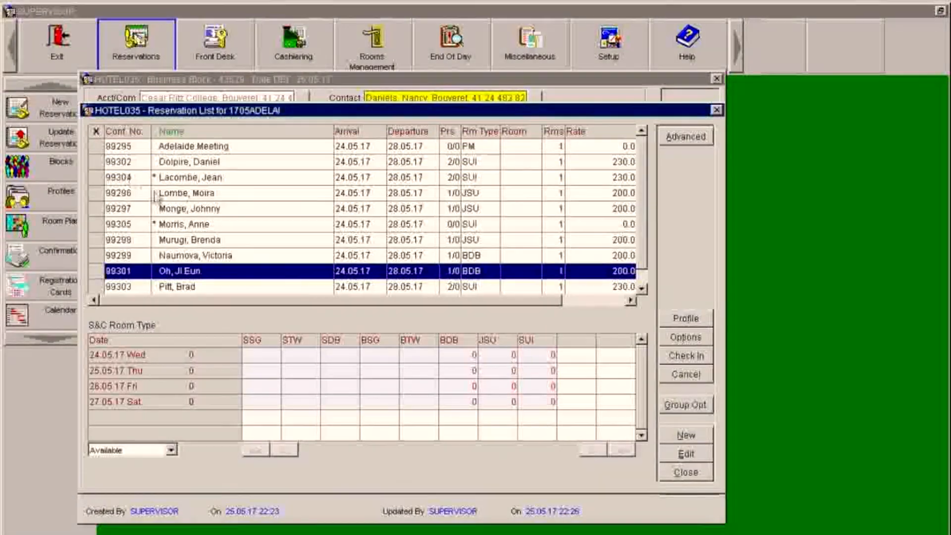
# - Open and close one guest's reservation details, then select the shared suite reservation to view its share info
pyautogui.click(191, 210)
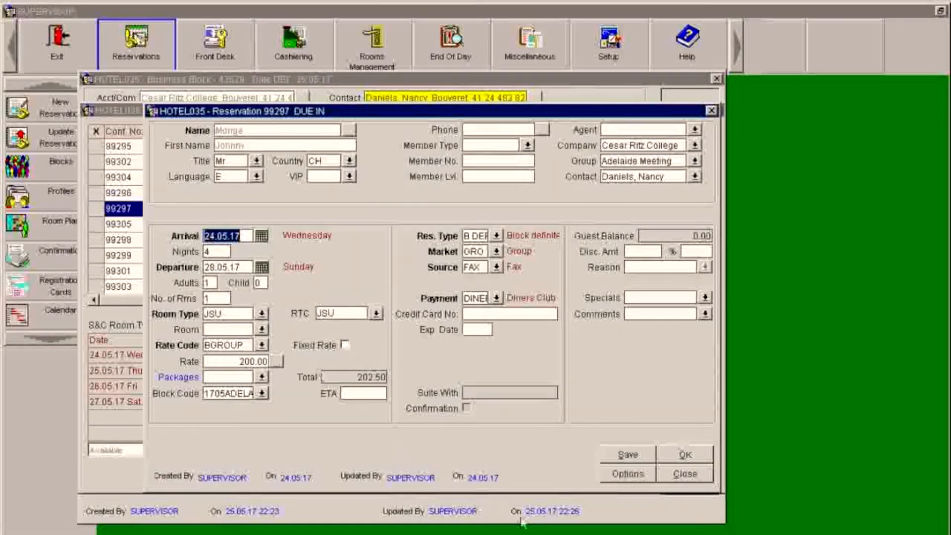
pyautogui.click(672, 476)
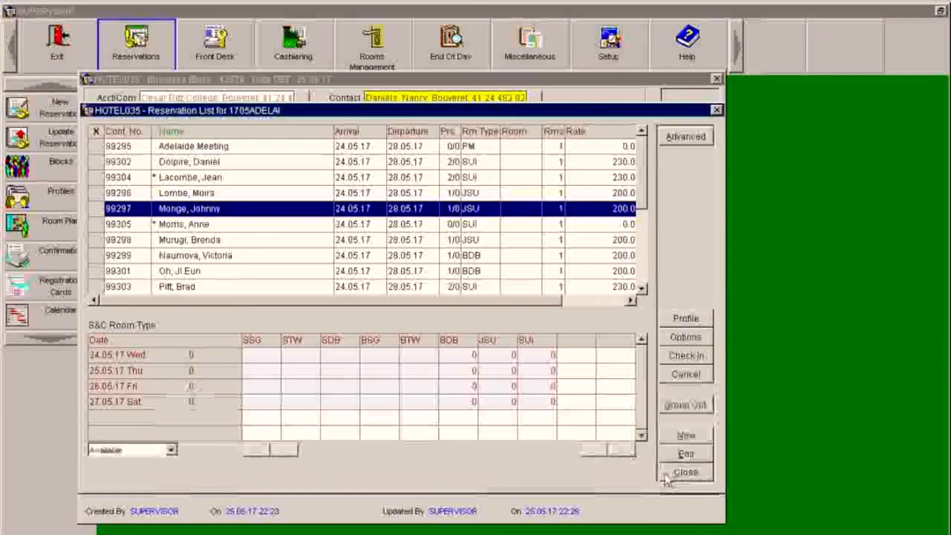
pyautogui.press('Up')
pyautogui.press('Up')
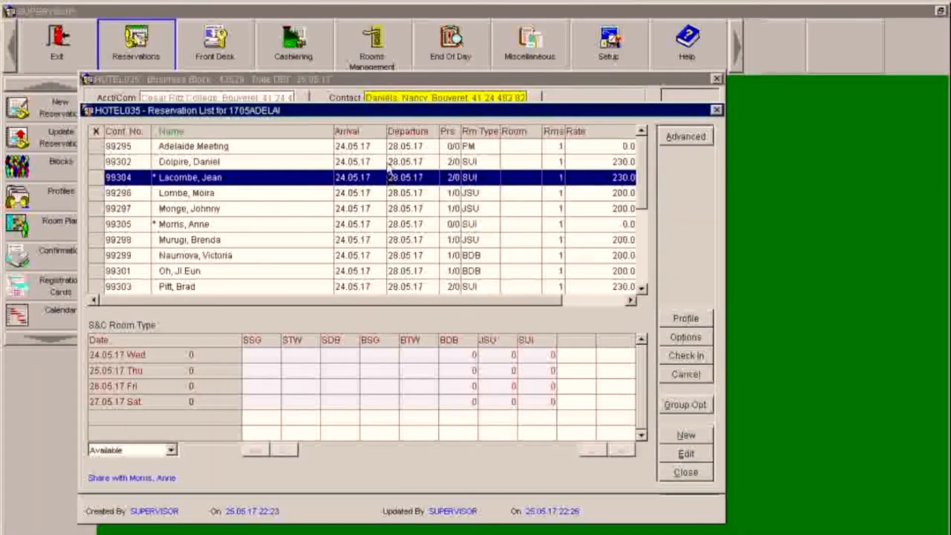
pyautogui.click(384, 149)
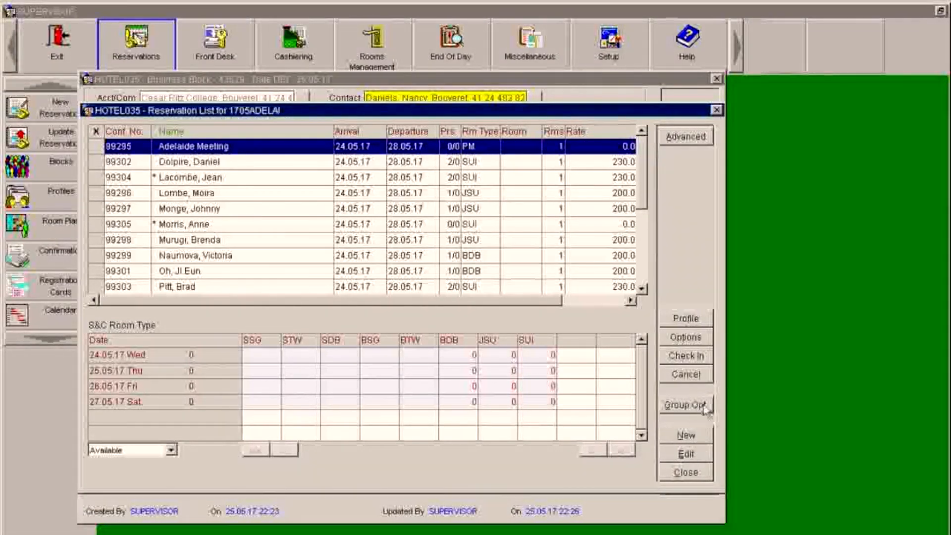
# - In the rooming list showing All, enter title Ms for the sharer, save, and close both windows
pyautogui.click(669, 406)
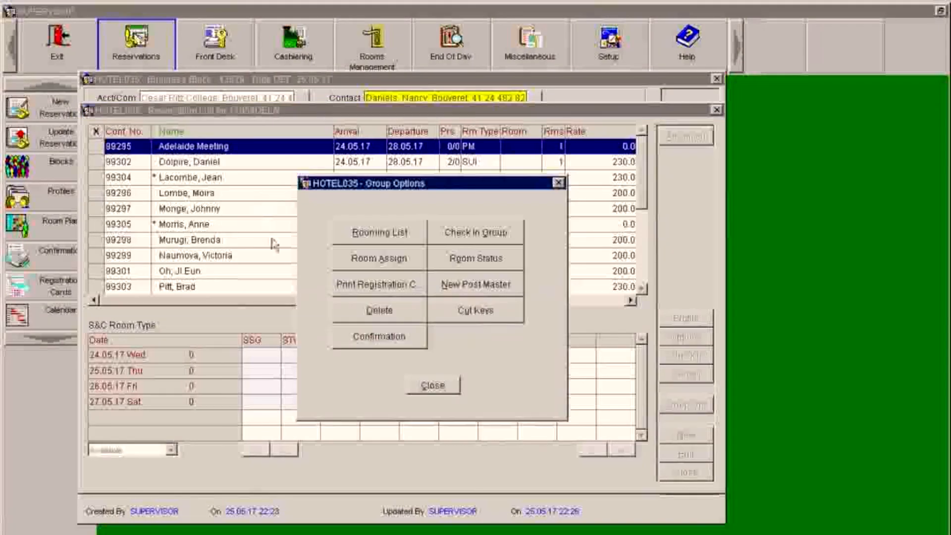
pyautogui.click(405, 233)
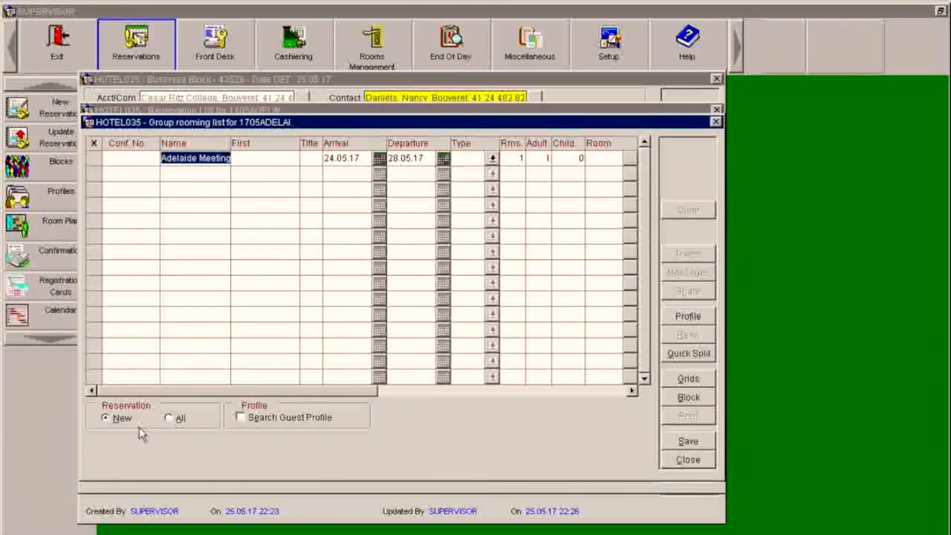
pyautogui.click(168, 418)
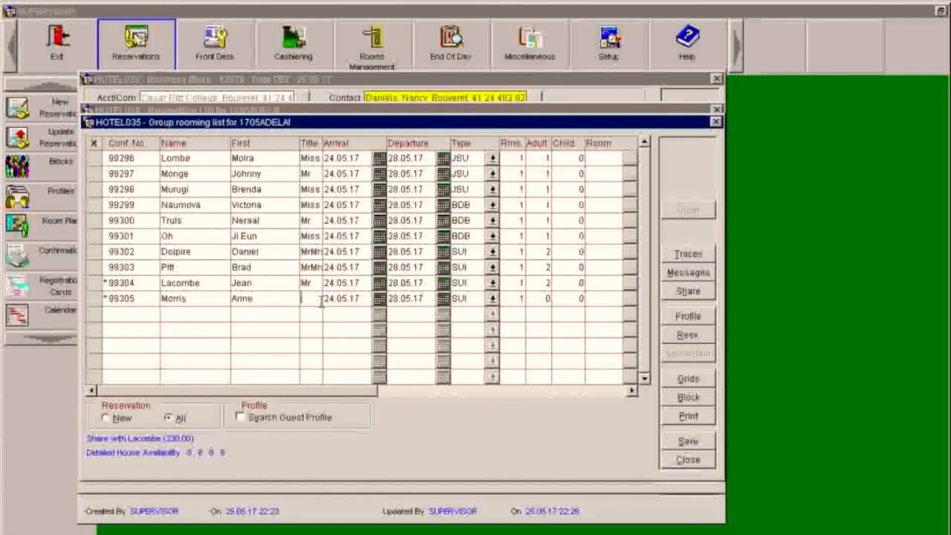
pyautogui.write('Ms')
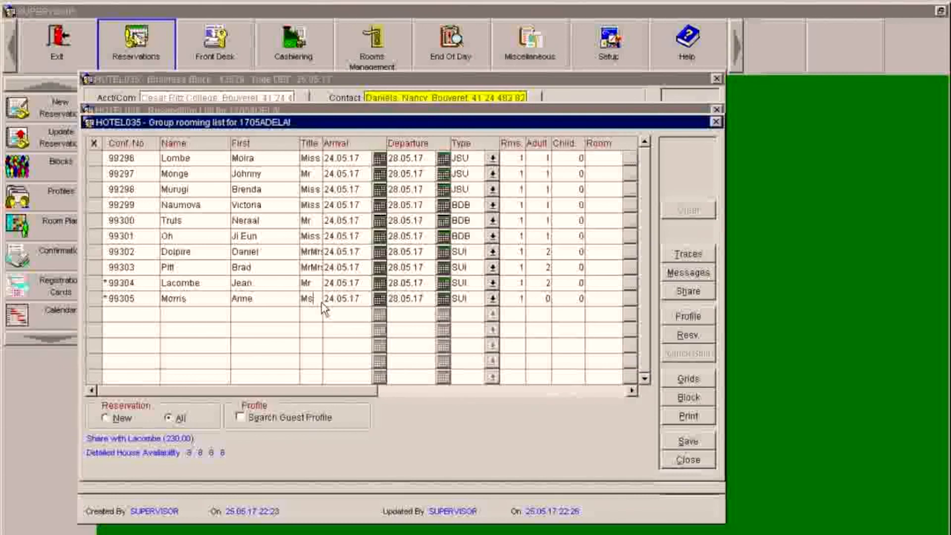
pyautogui.click(686, 442)
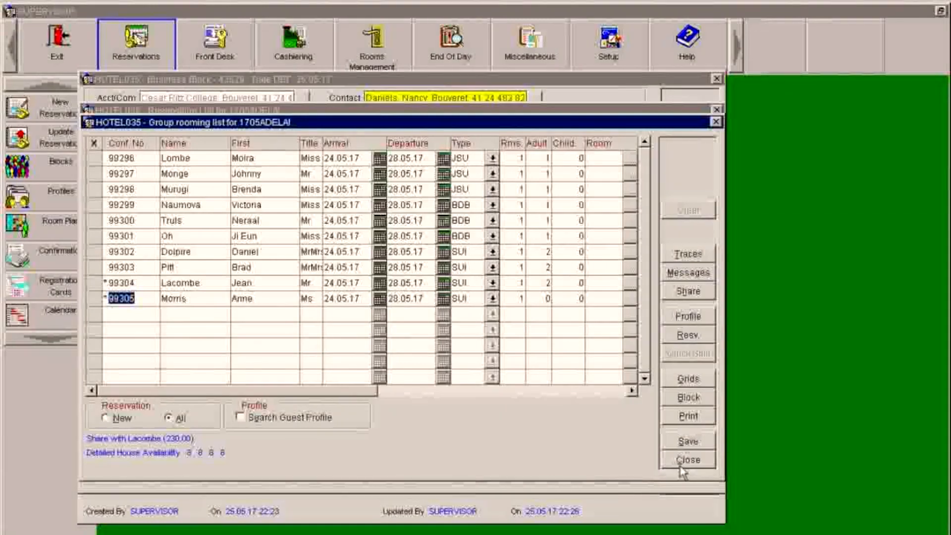
pyautogui.click(680, 465)
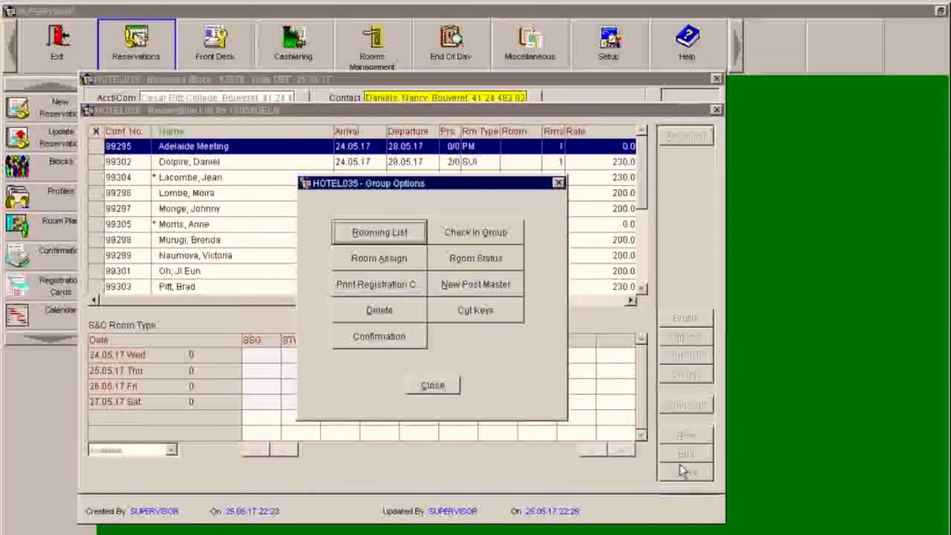
pyautogui.click(430, 385)
pyautogui.click(642, 288)
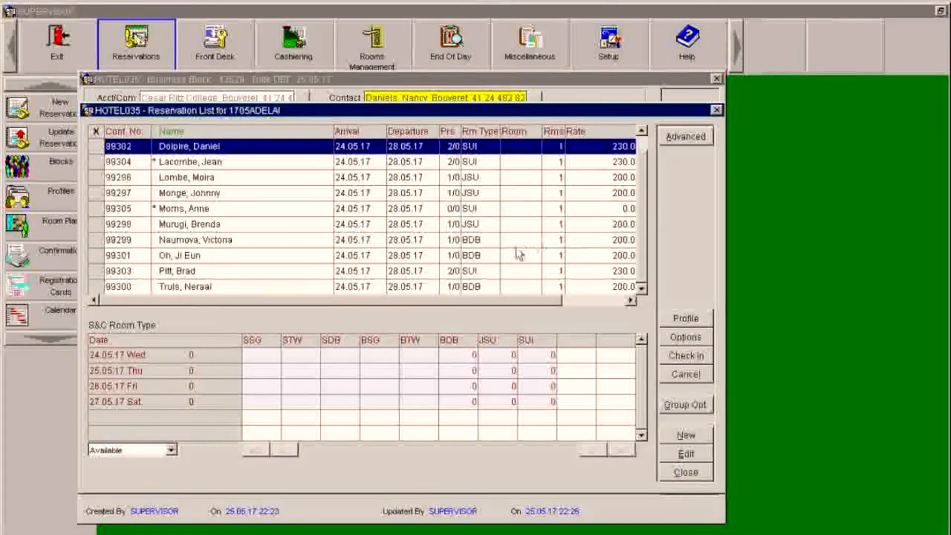